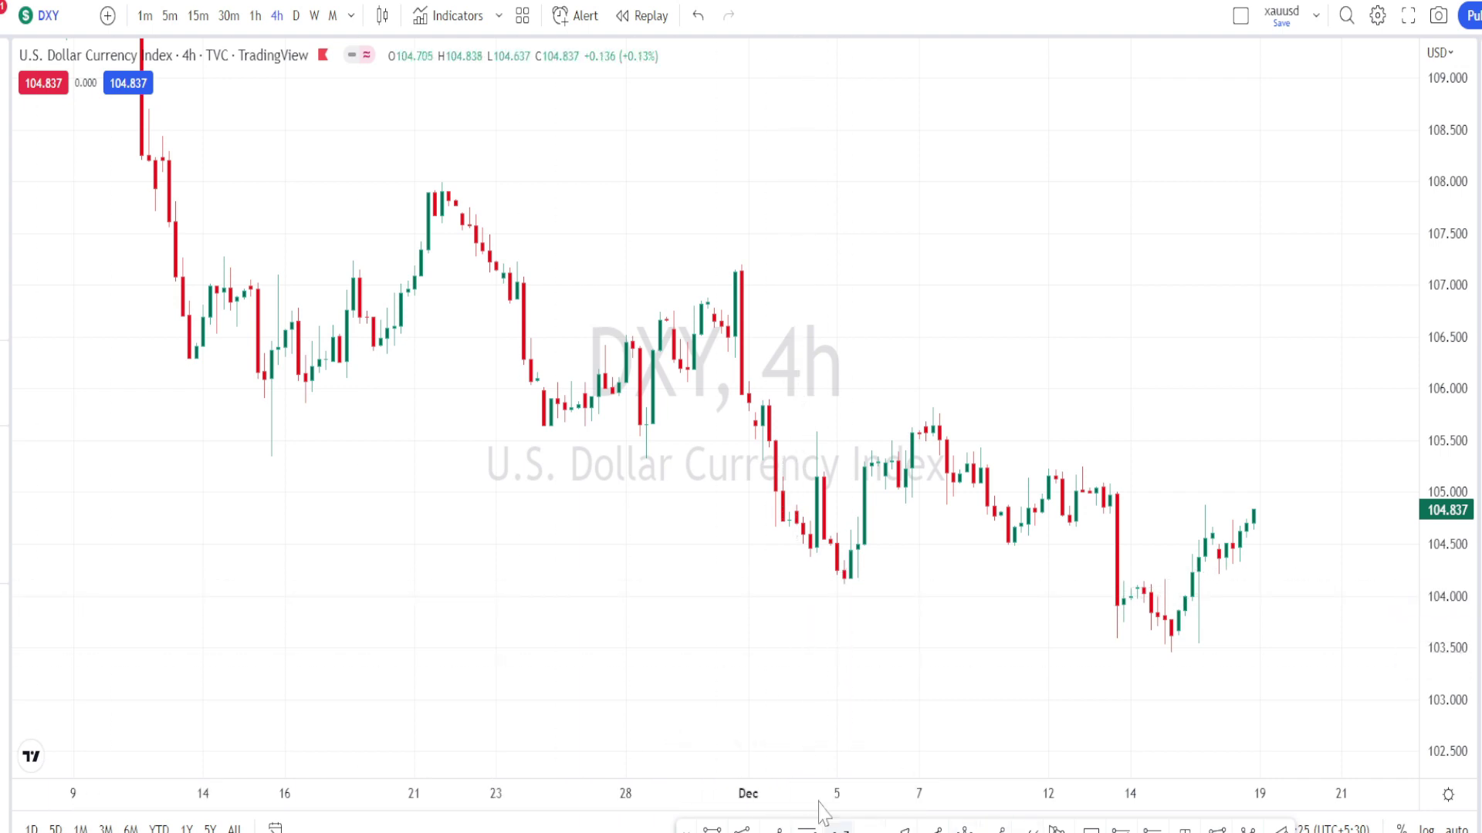
# Trace the DXY 4h downtrend with a path from the late-November high near 107.9 through the swings to the mid-December low near 103.5
pyautogui.click(435, 193)
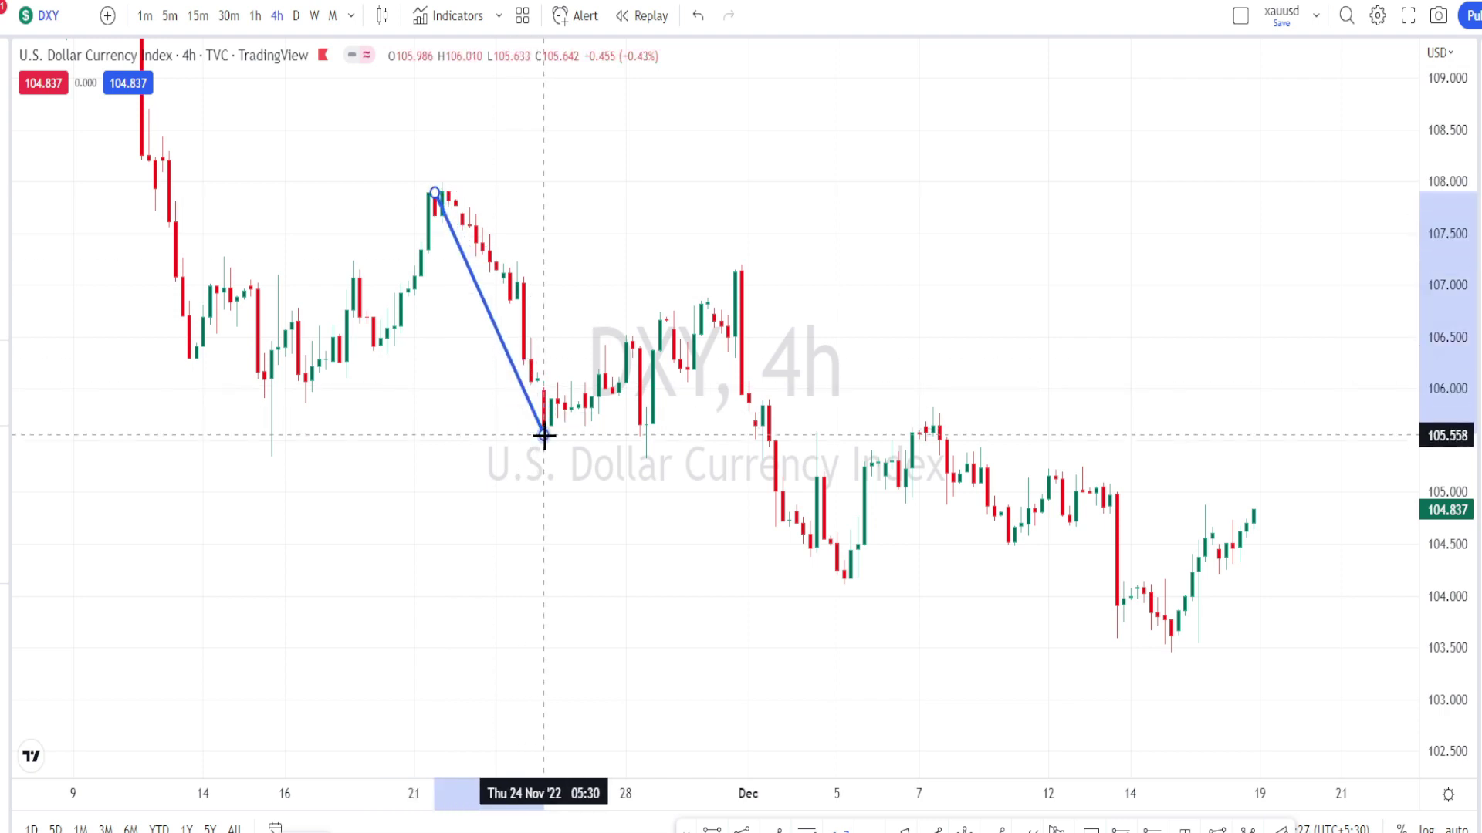
pyautogui.click(544, 436)
pyautogui.click(754, 275)
pyautogui.click(837, 591)
pyautogui.click(926, 413)
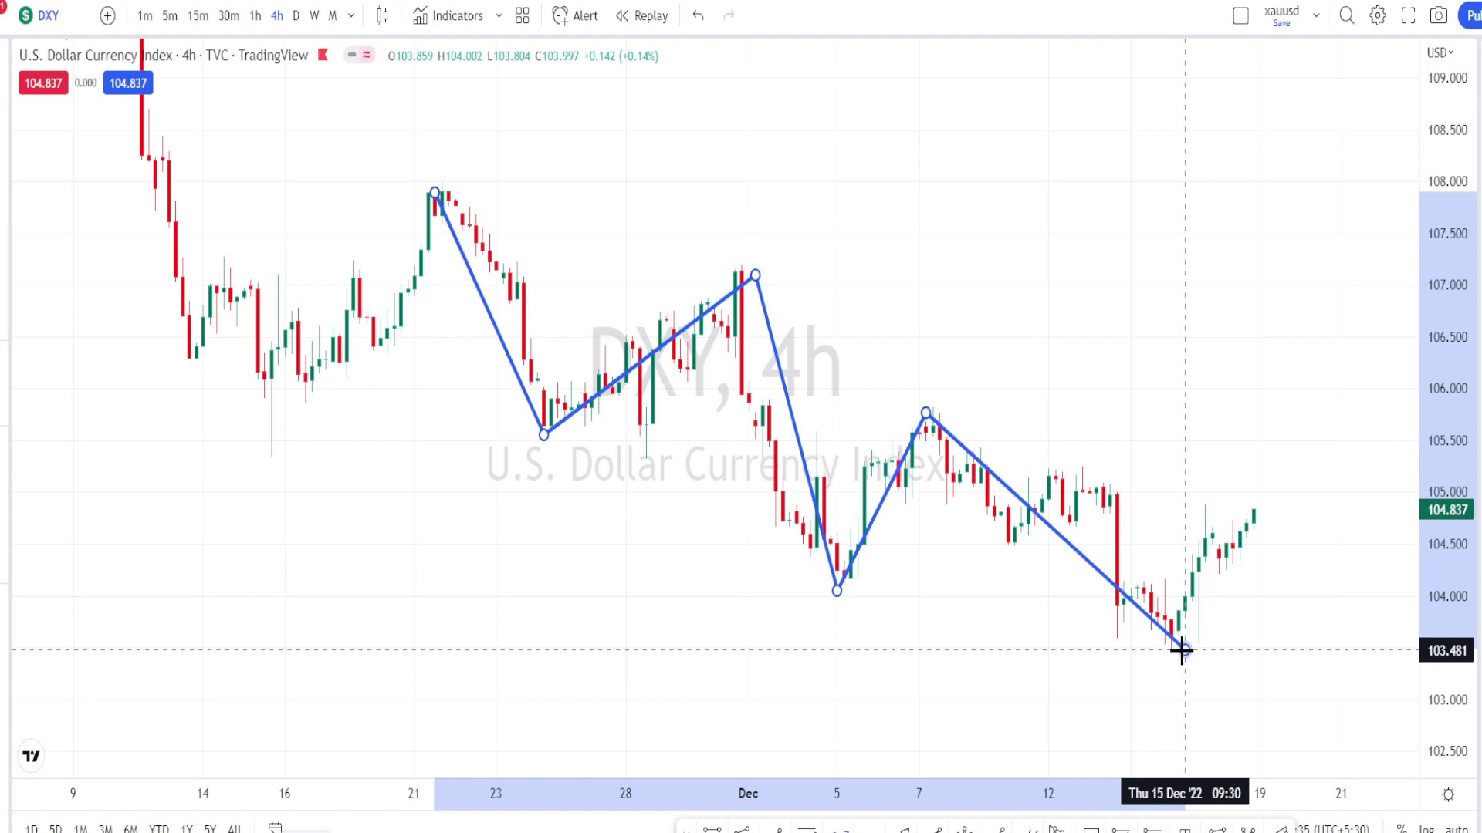
pyautogui.click(1183, 650)
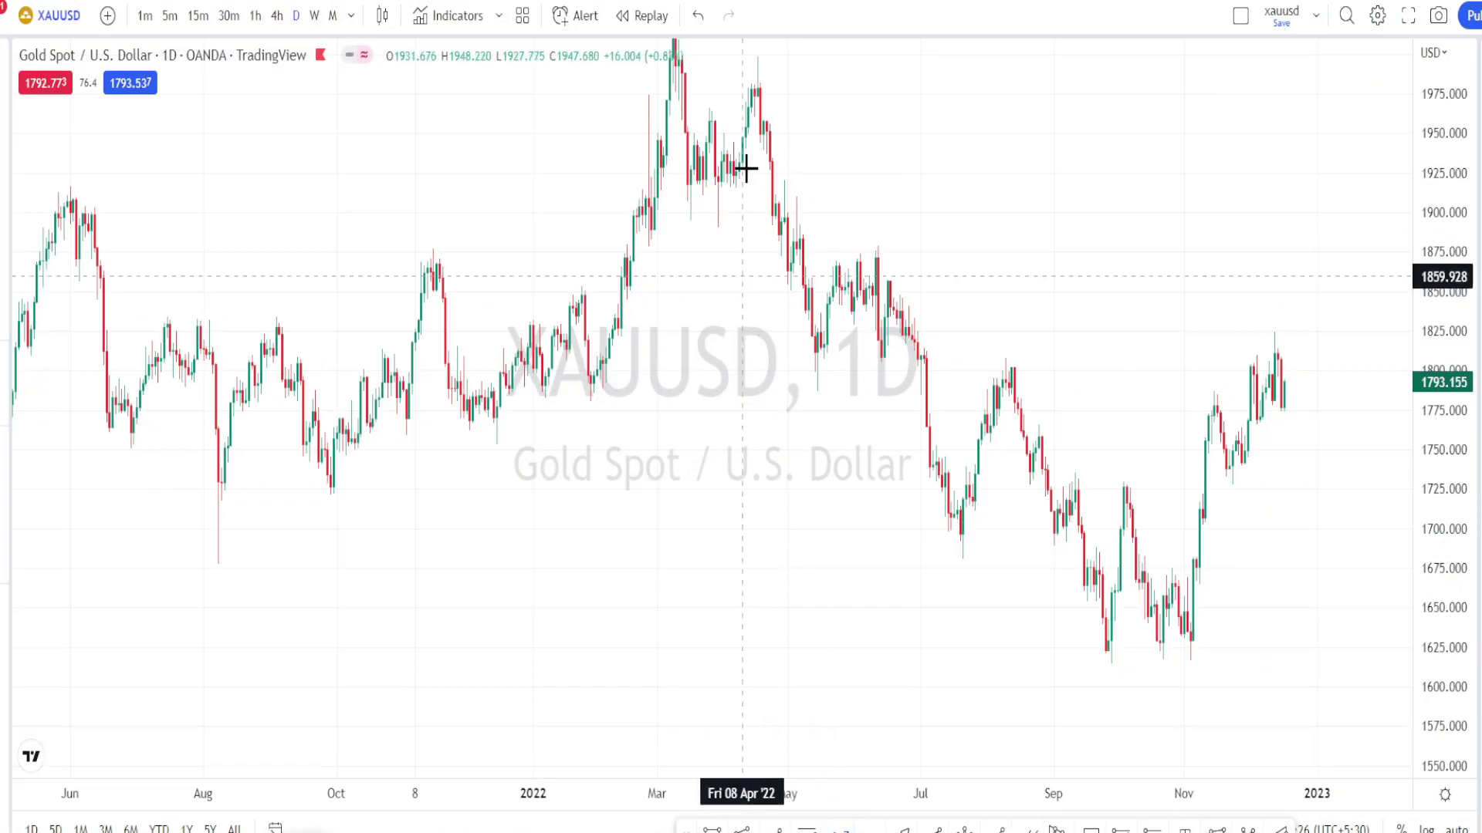
# Trace the XAUUSD daily decline with a path from the 19 April high near 1983 through the lower swings to the late-September low
pyautogui.click(760, 80)
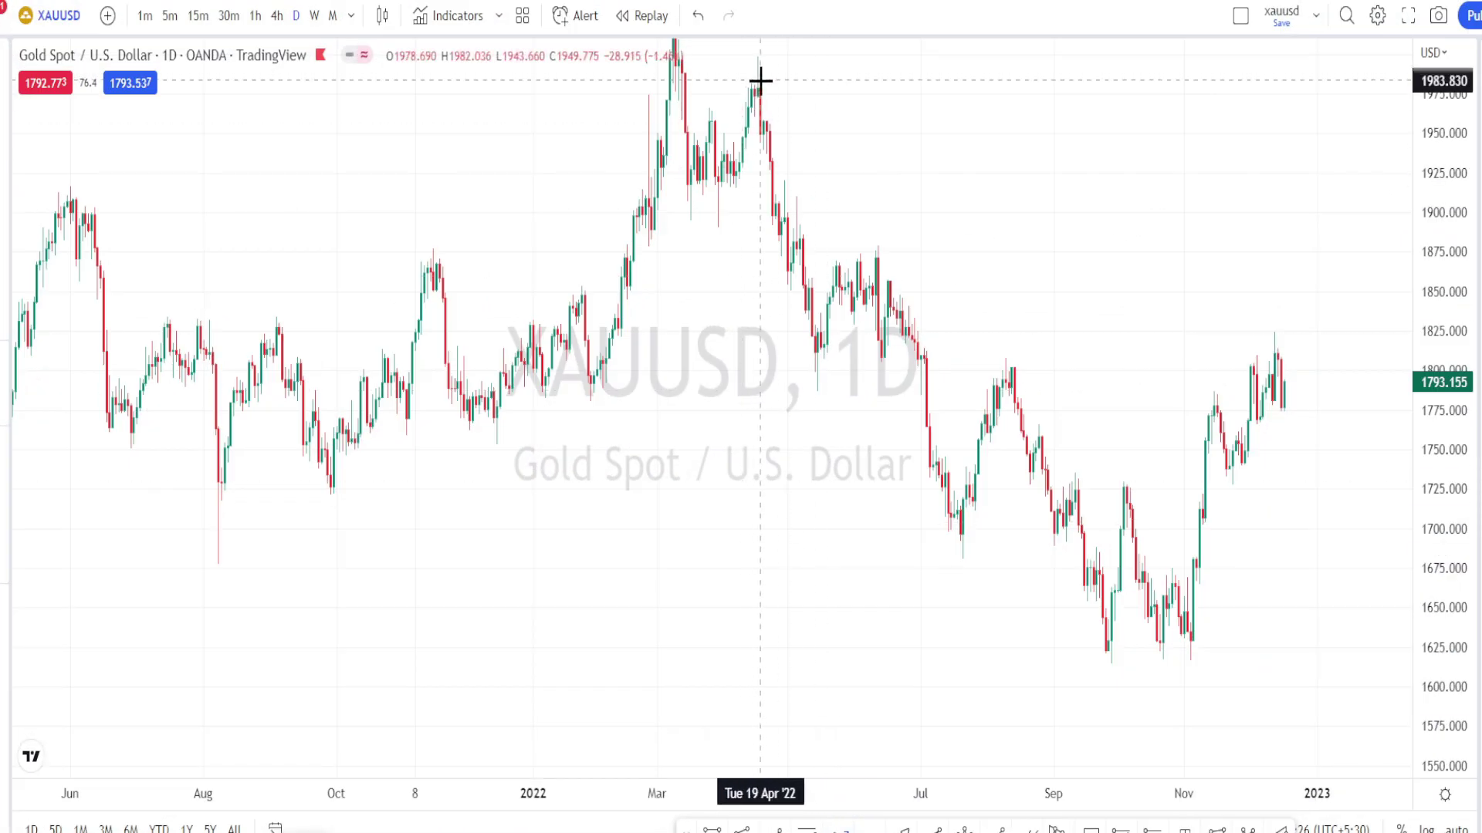
pyautogui.click(815, 399)
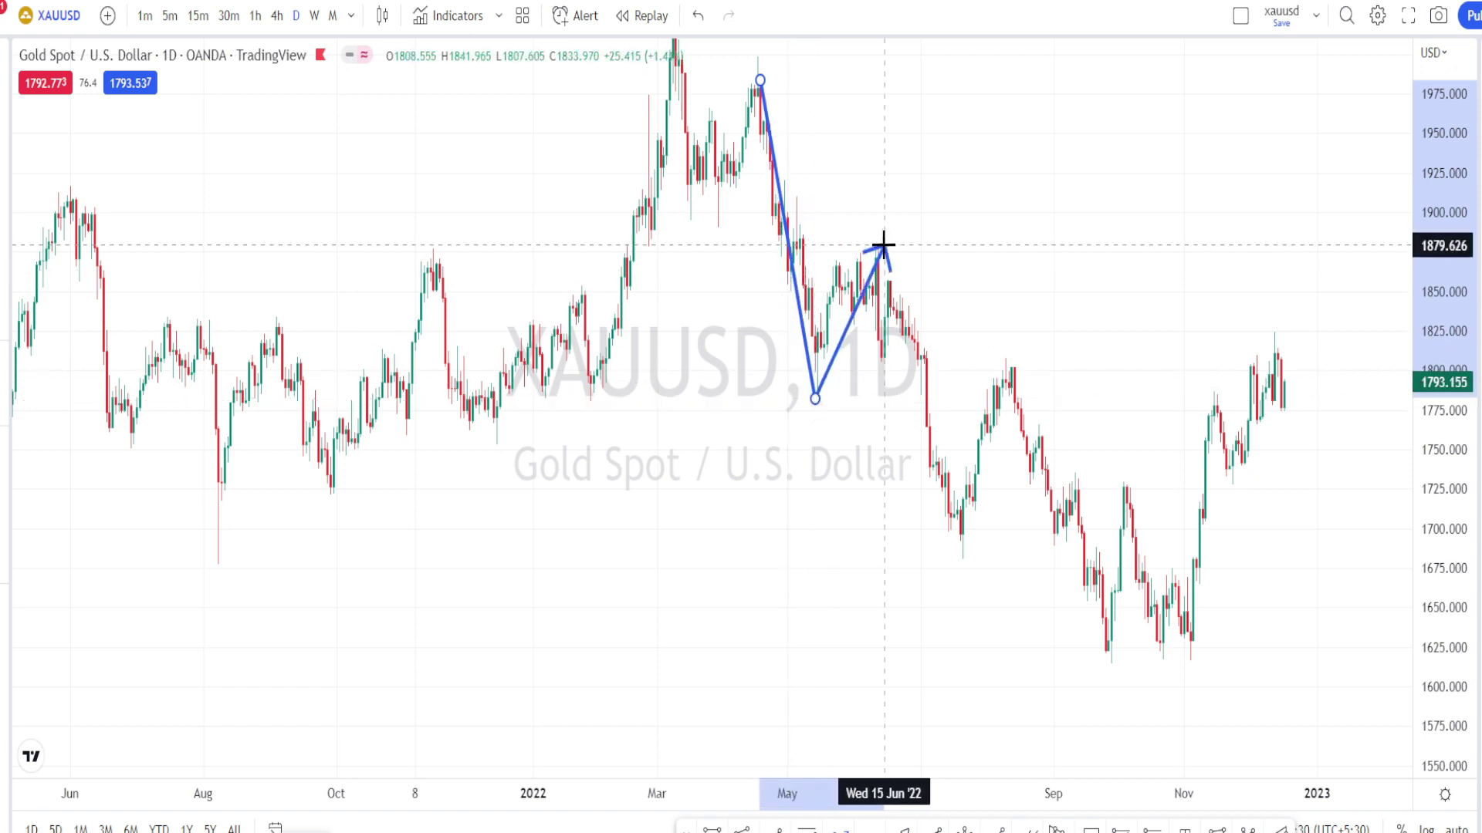
pyautogui.click(877, 247)
pyautogui.click(962, 567)
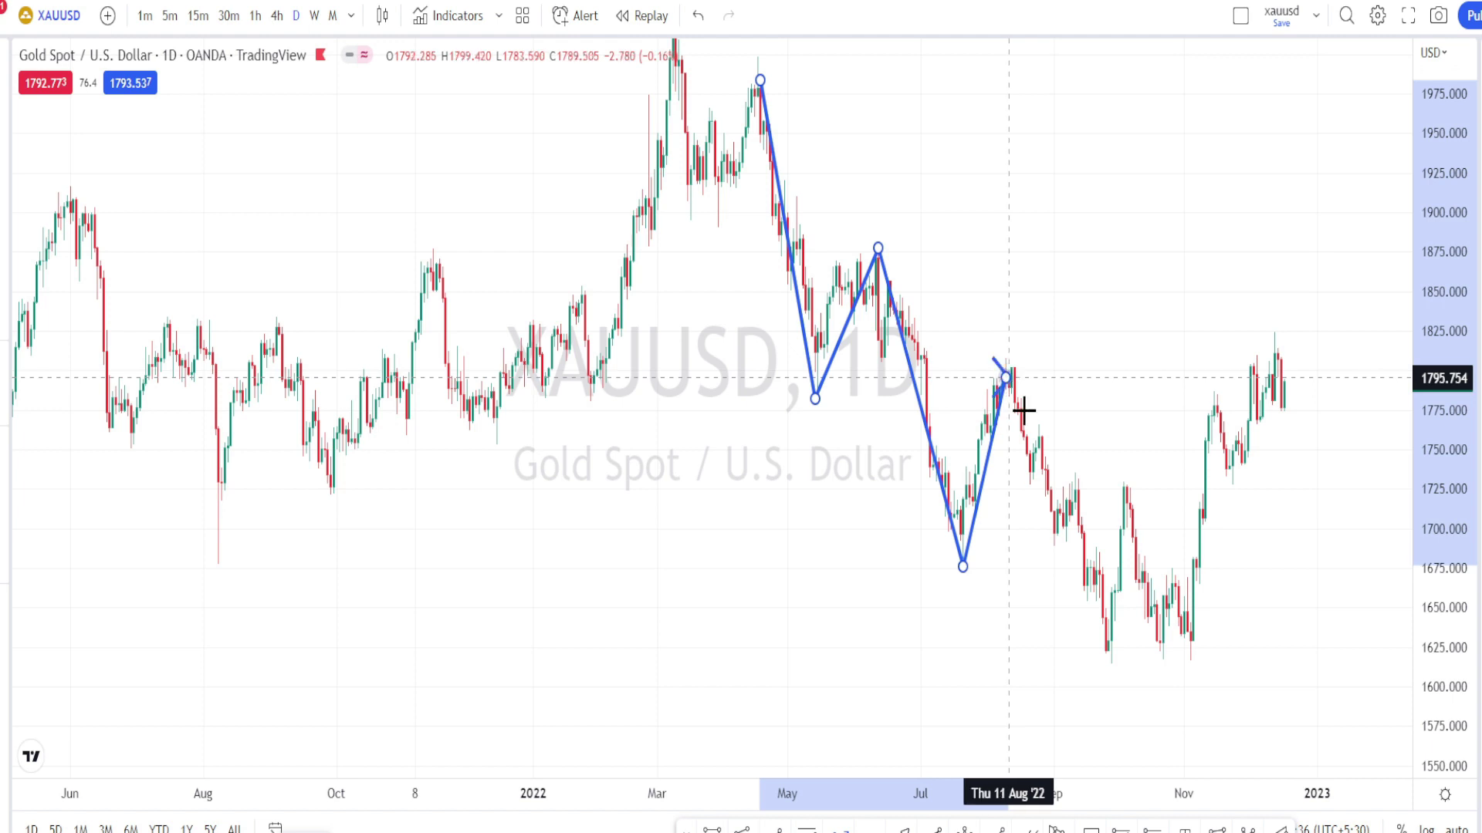
pyautogui.click(1114, 664)
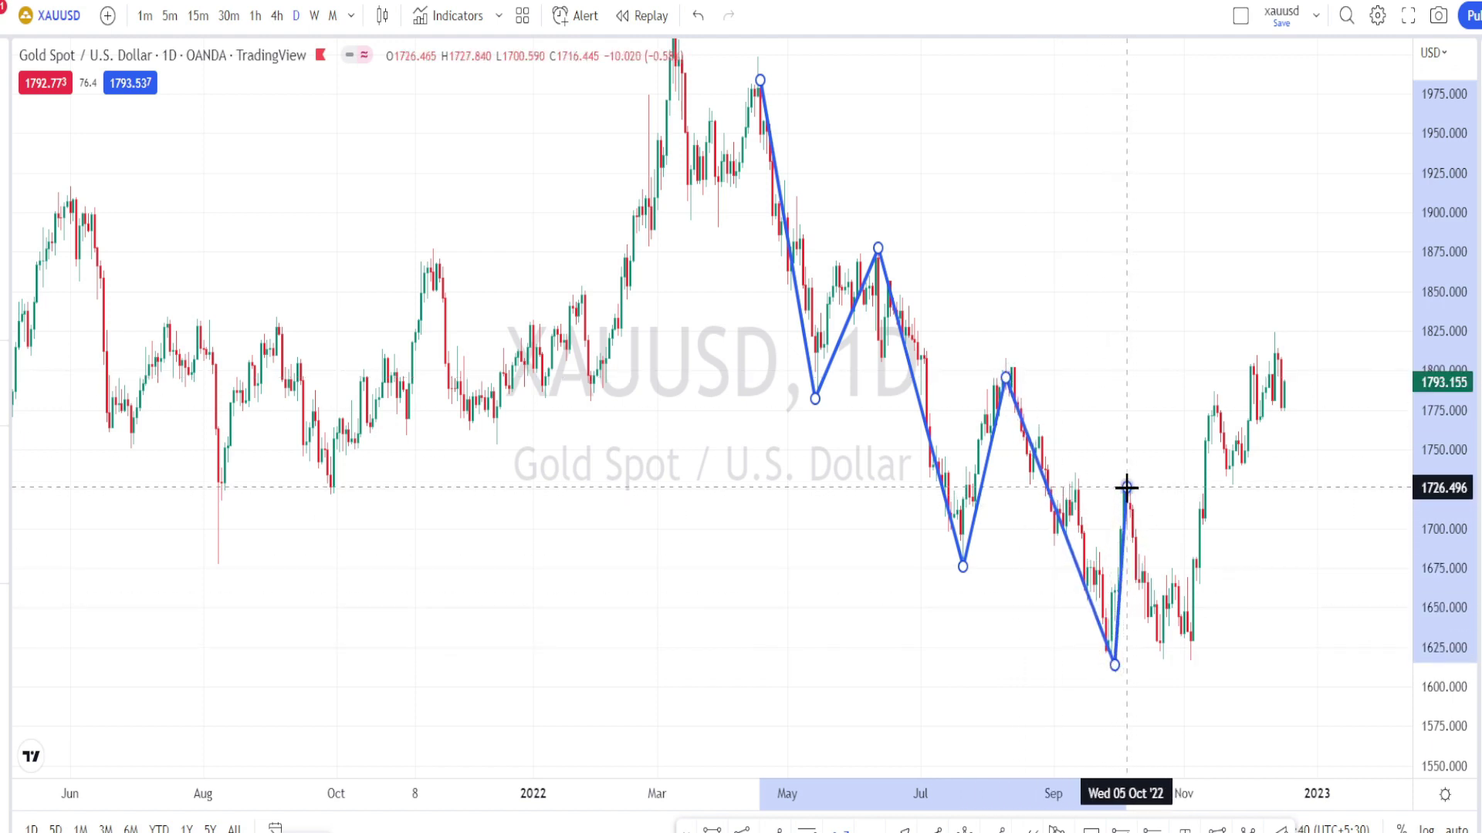
# Extend the path over the 5 October high near 1726 and through the October and early-November lows of the base
pyautogui.click(1127, 487)
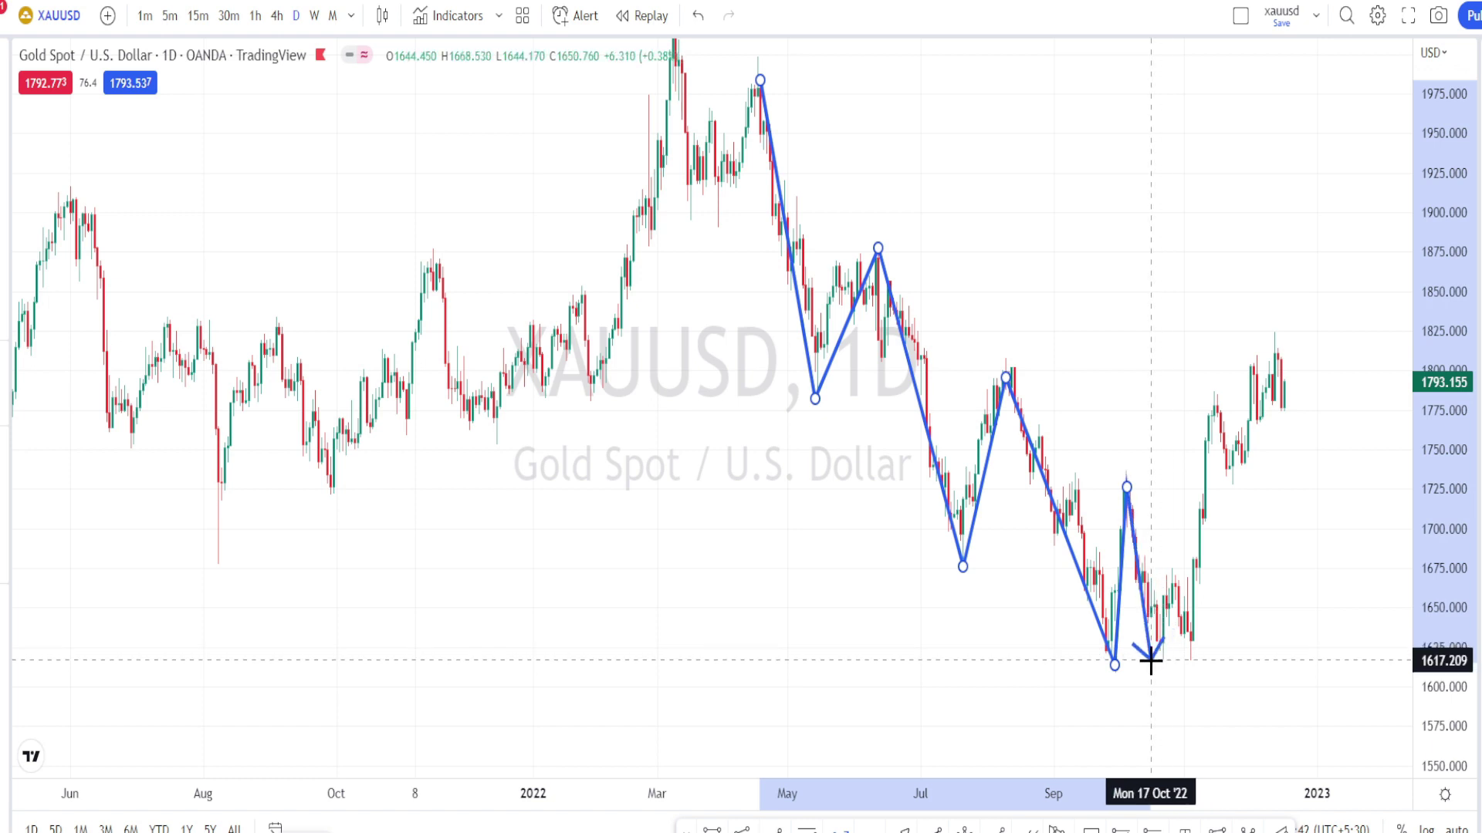
pyautogui.click(1162, 660)
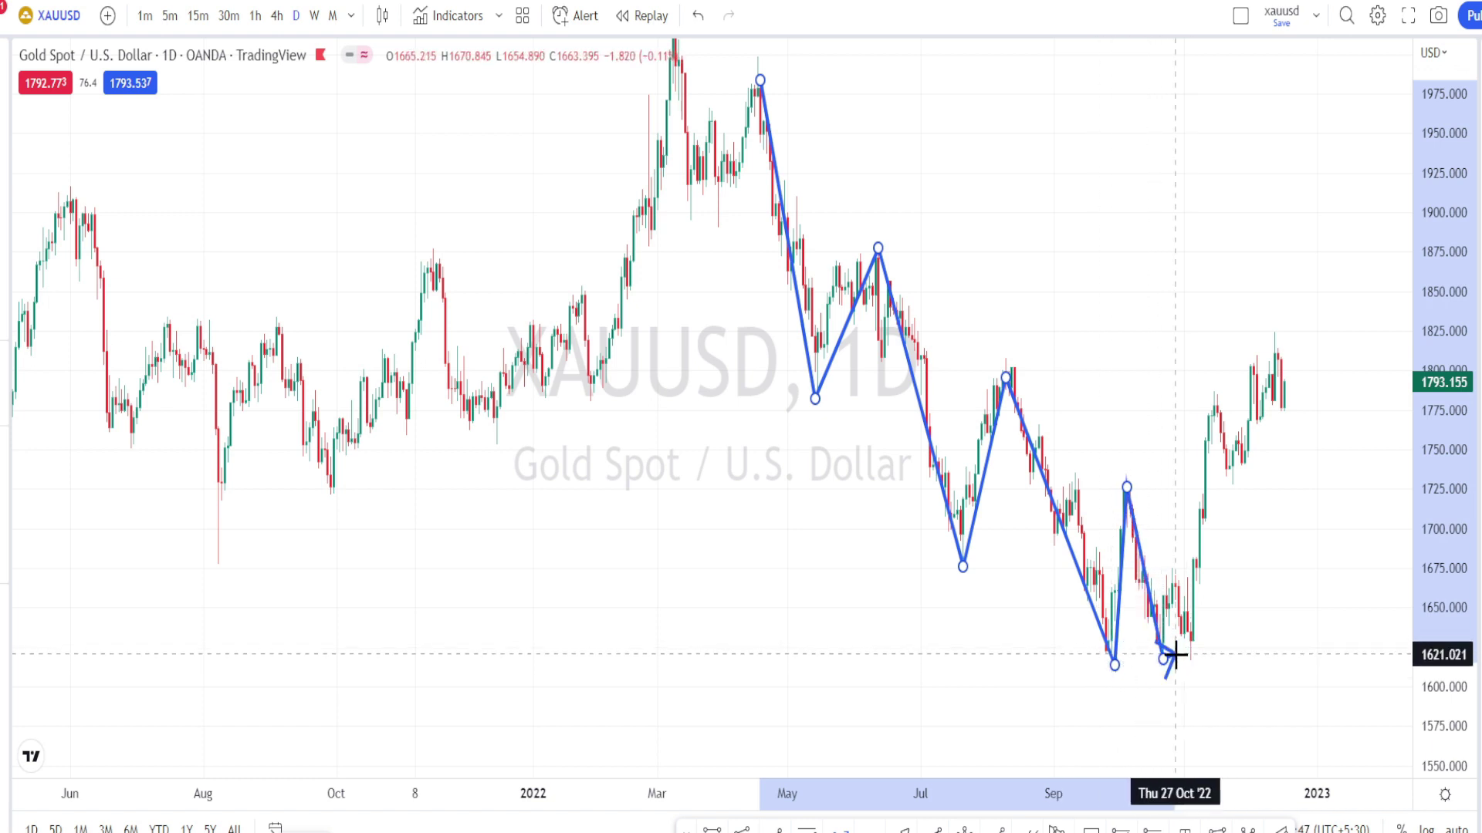
pyautogui.click(1175, 587)
pyautogui.click(1192, 658)
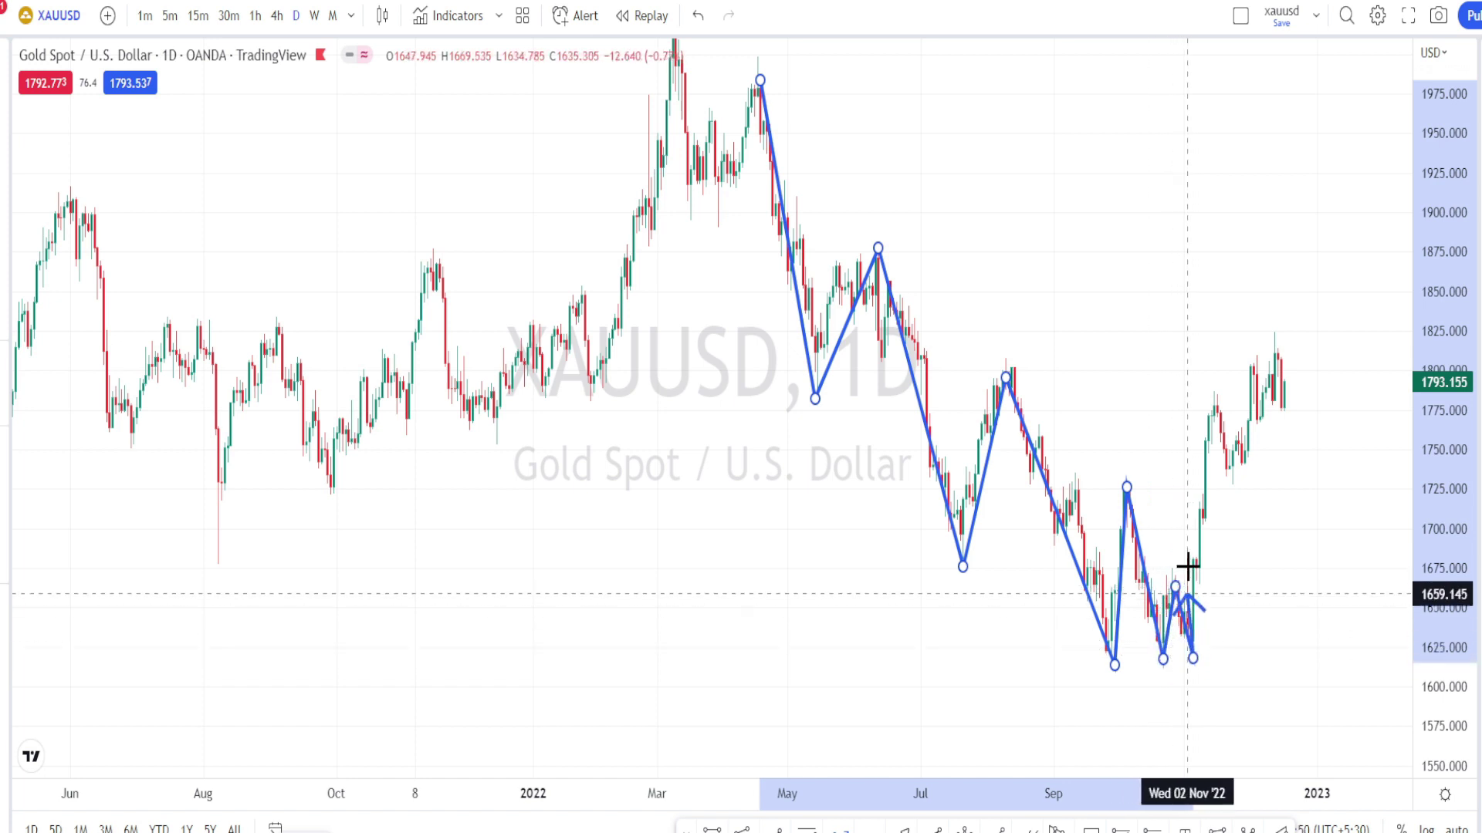
# Extend the path up through the November and December higher highs and higher lows to the 14 December point near 1818
pyautogui.click(1216, 404)
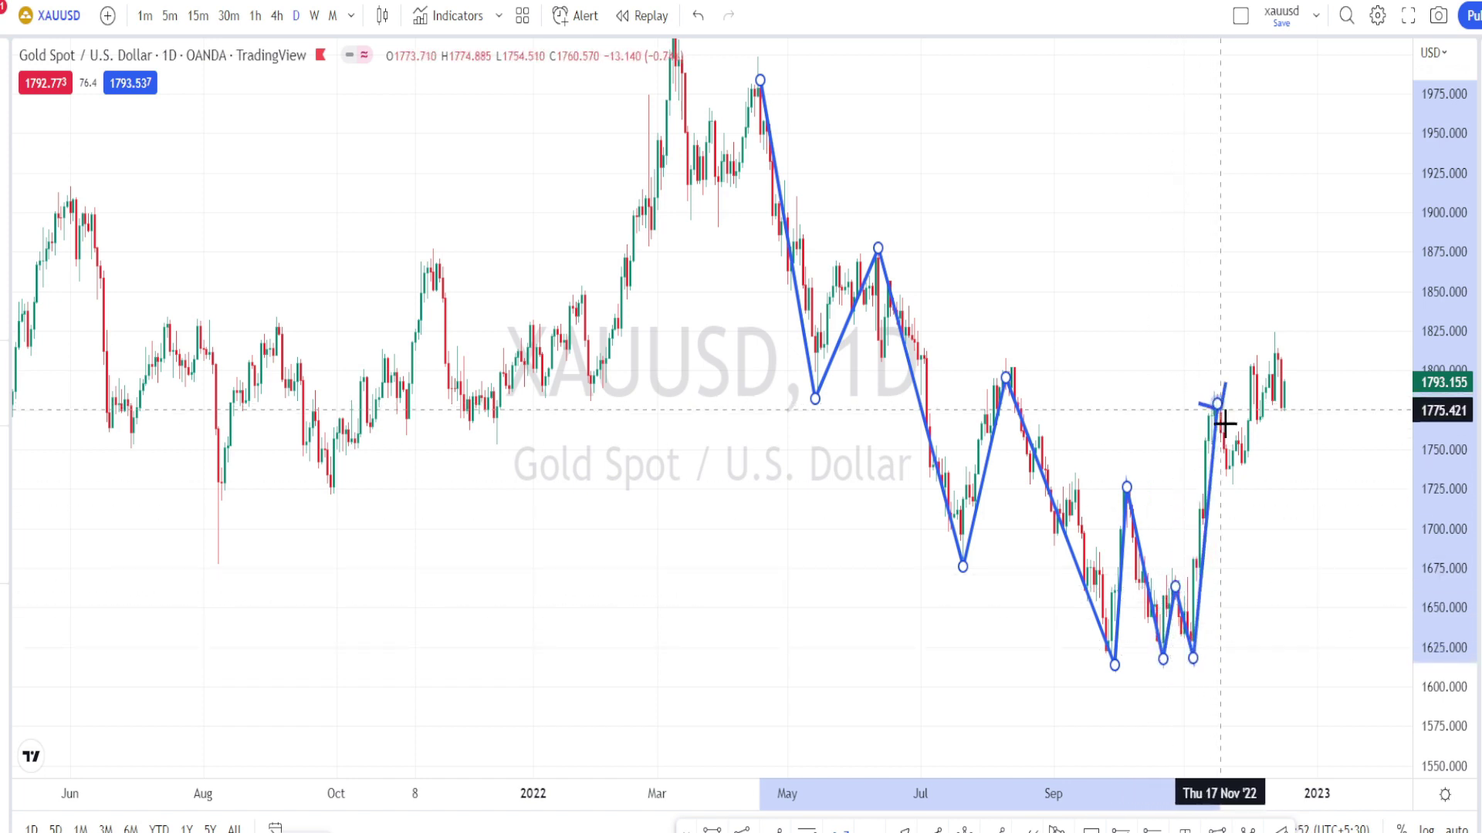
pyautogui.click(1235, 484)
pyautogui.click(1253, 359)
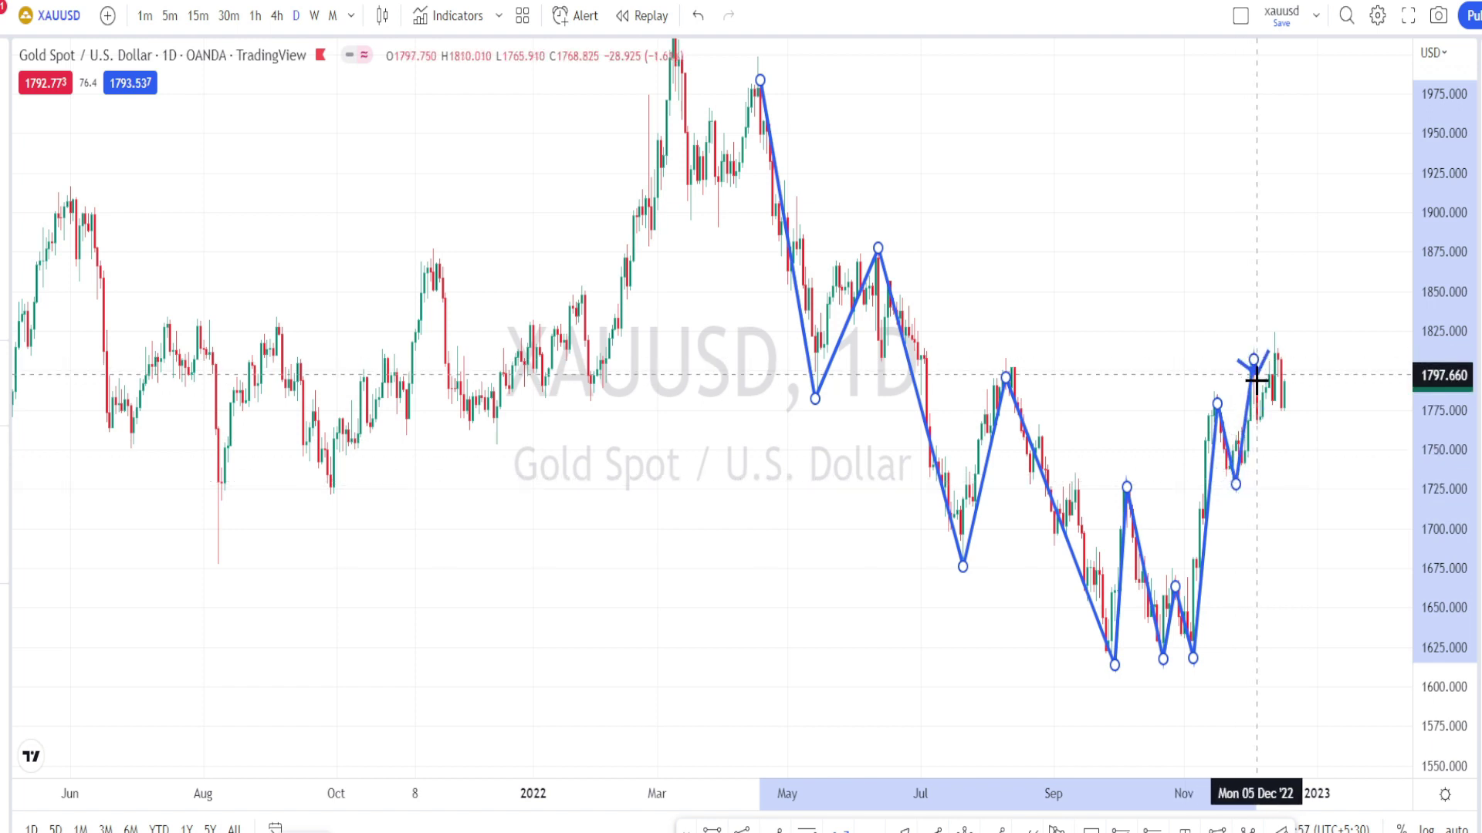
pyautogui.click(1266, 426)
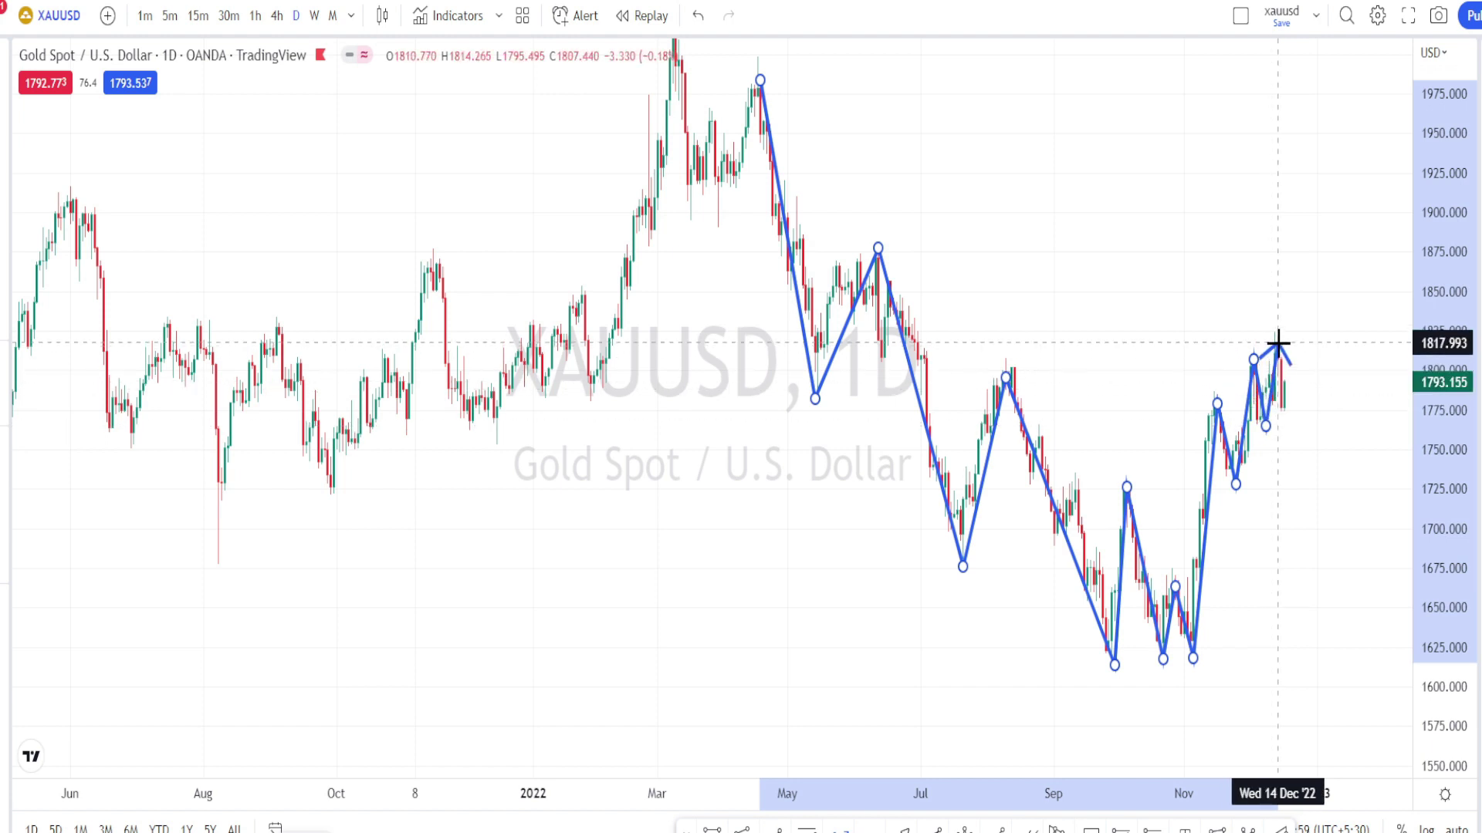
pyautogui.click(1278, 341)
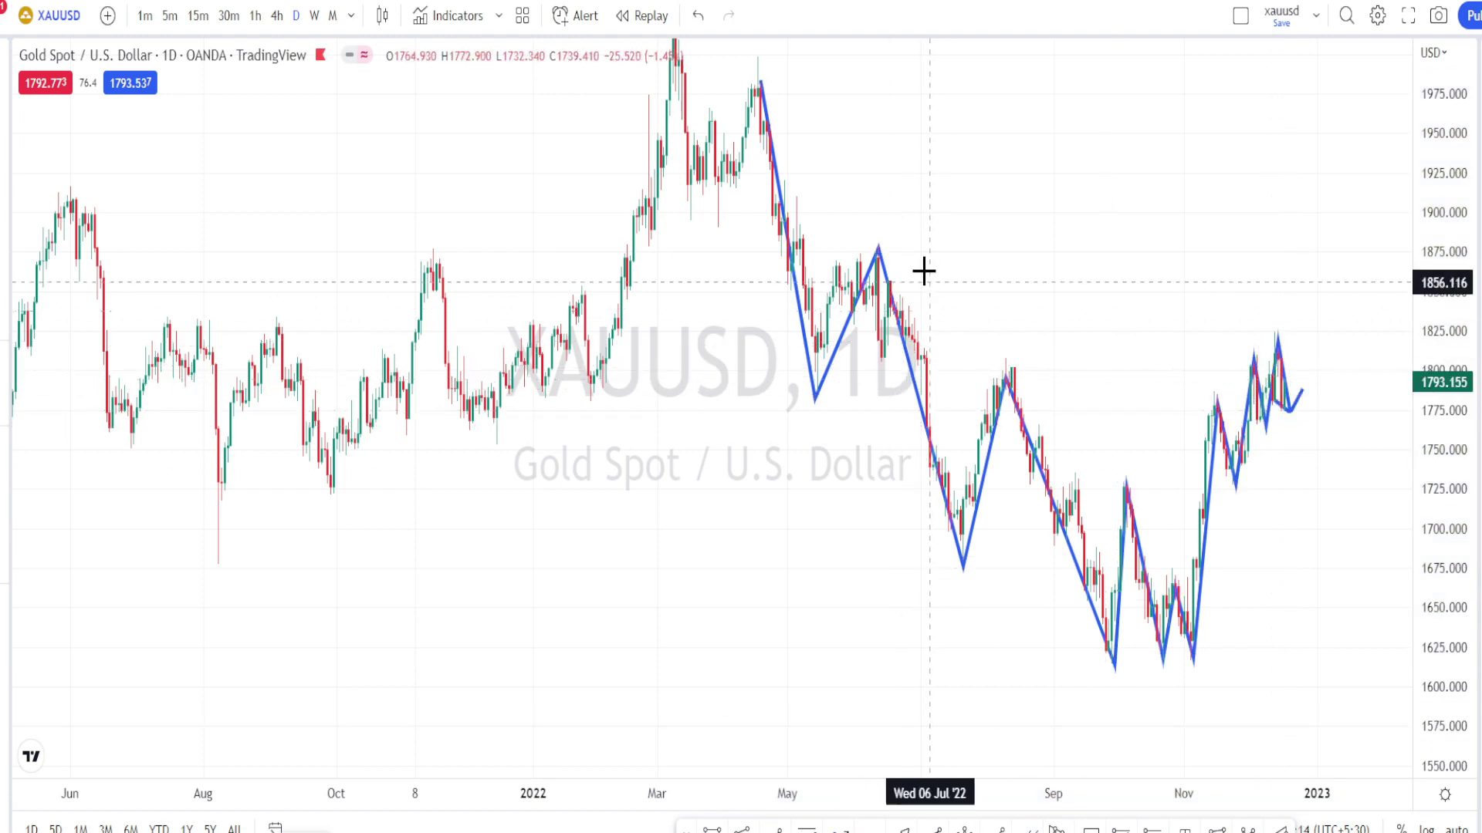
# Mark the decline, the recovery and the November and December swing highs with freehand strokes, and undo these marks
pyautogui.moveTo(926, 262)
pyautogui.mouseDown()
pyautogui.moveTo(1078, 415)
pyautogui.moveTo(1111, 424)
pyautogui.moveTo(1078, 434)
pyautogui.mouseUp()
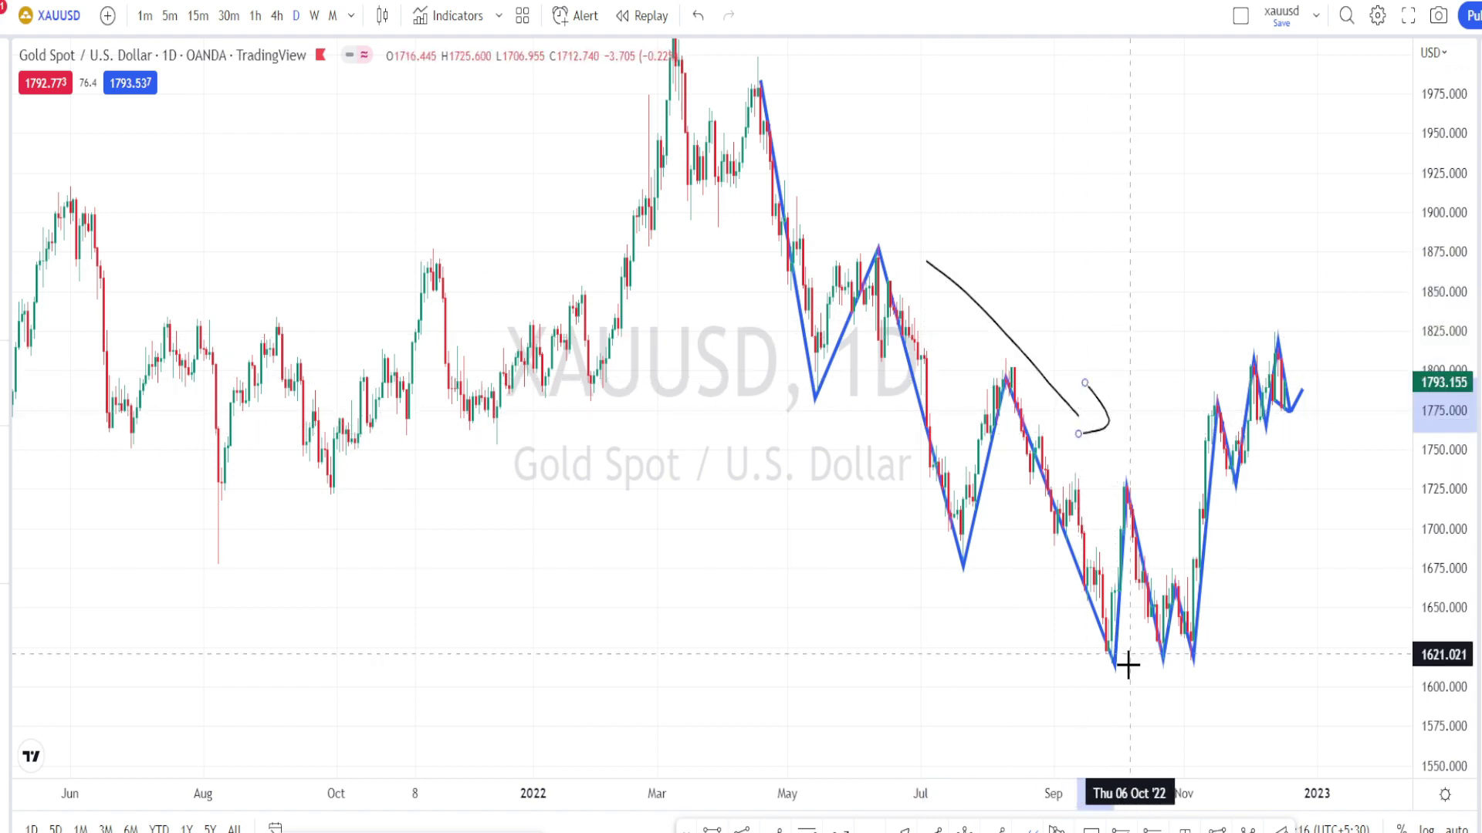
pyautogui.moveTo(1096, 655)
pyautogui.mouseDown()
pyautogui.moveTo(1173, 658)
pyautogui.moveTo(1154, 670)
pyautogui.moveTo(1155, 652)
pyautogui.moveTo(1202, 656)
pyautogui.moveTo(1189, 665)
pyautogui.moveTo(1249, 469)
pyautogui.mouseUp()
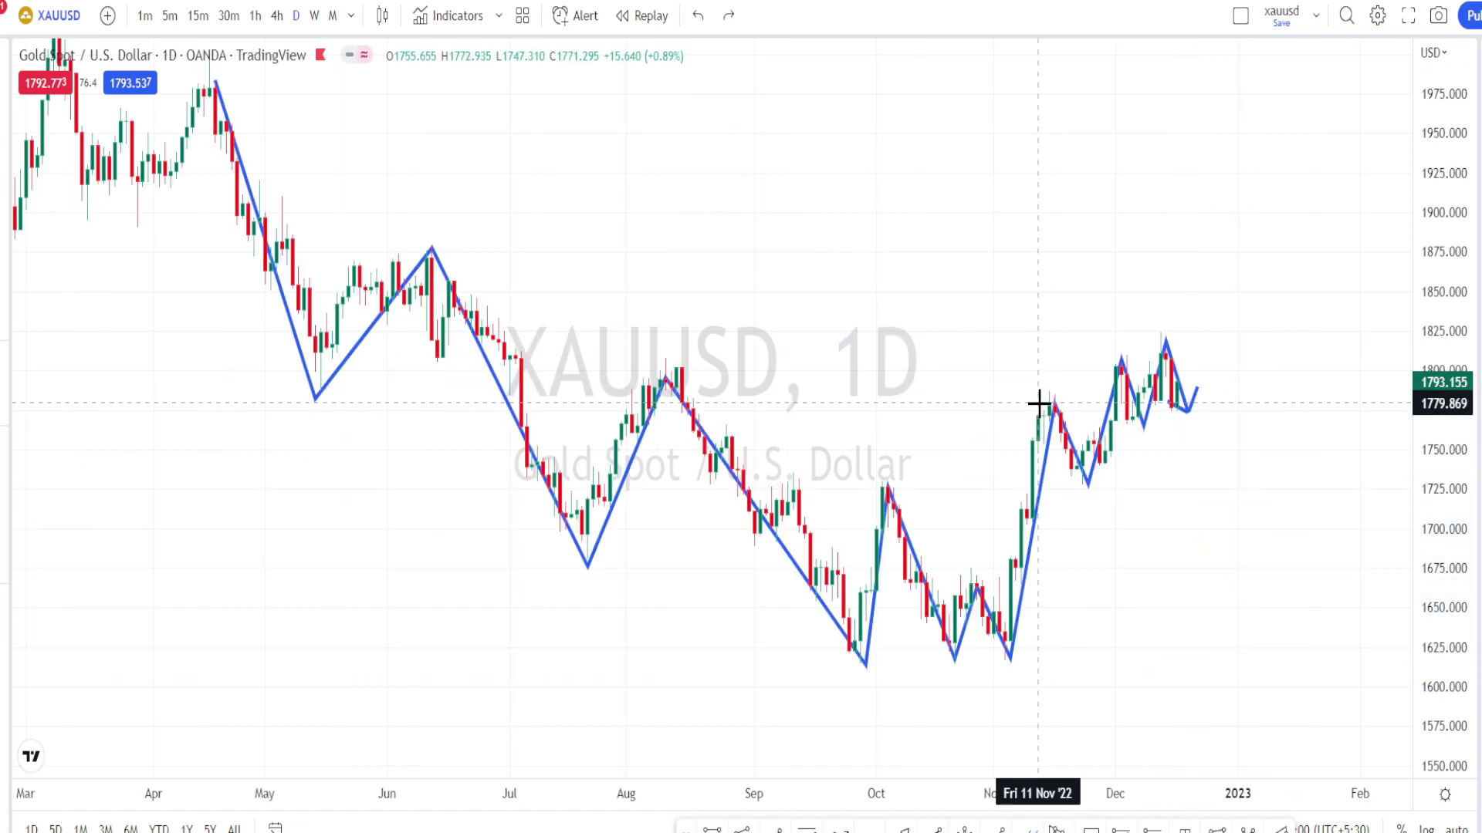
pyautogui.moveTo(1060, 397)
pyautogui.mouseDown()
pyautogui.moveTo(1045, 404)
pyautogui.moveTo(1058, 399)
pyautogui.moveTo(1090, 488)
pyautogui.moveTo(1129, 345)
pyautogui.moveTo(1115, 352)
pyautogui.mouseUp()
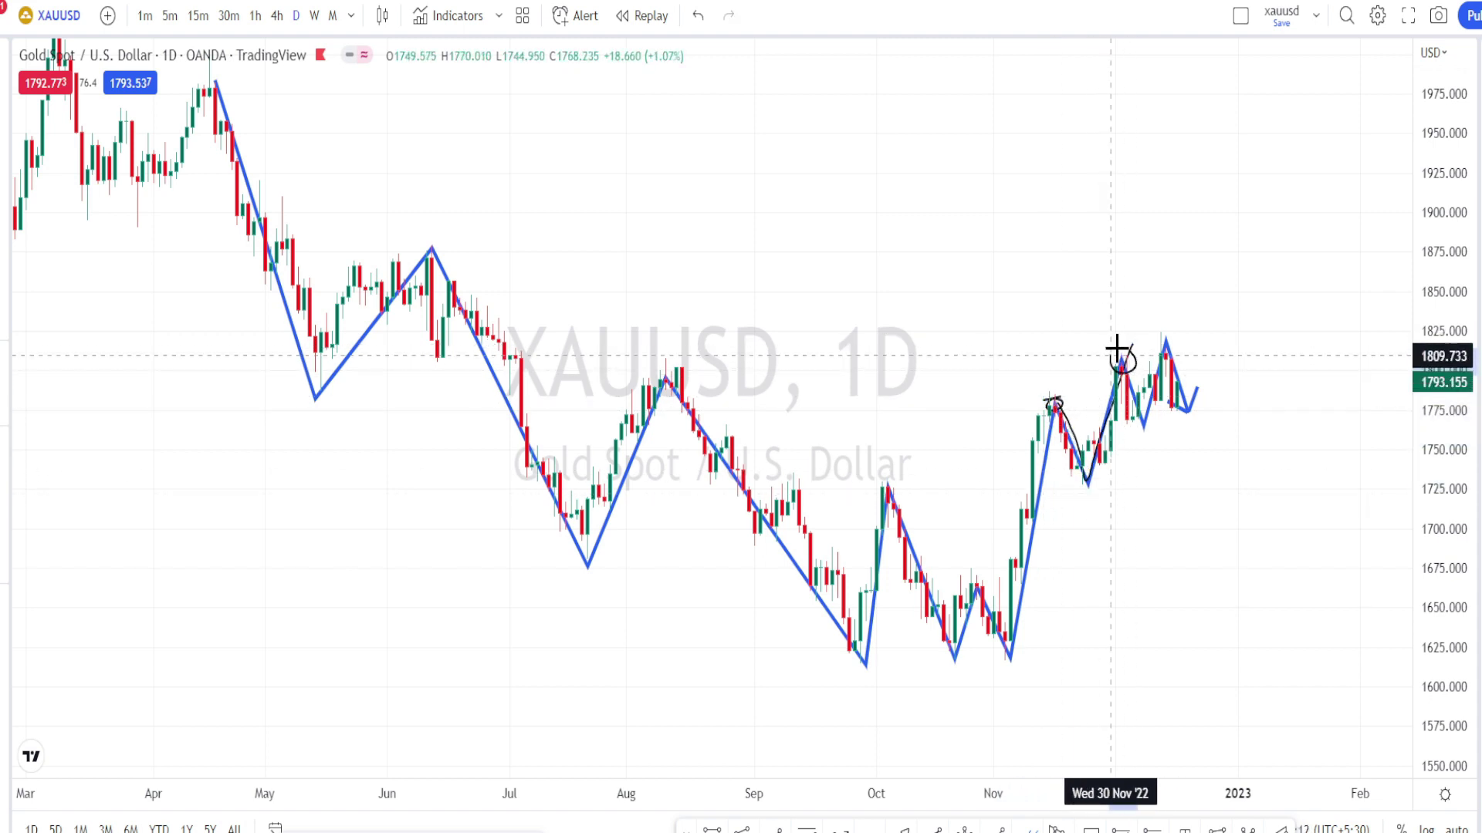
pyautogui.hotkey('ctrl', 'z')
pyautogui.hotkey('ctrl', 'z')
pyautogui.hotkey('ctrl', 'z')
# Draw a rising arrow below the latest swings, from 25 November near 1706.8 to 16 January near 1777.3
pyautogui.click(1093, 518)
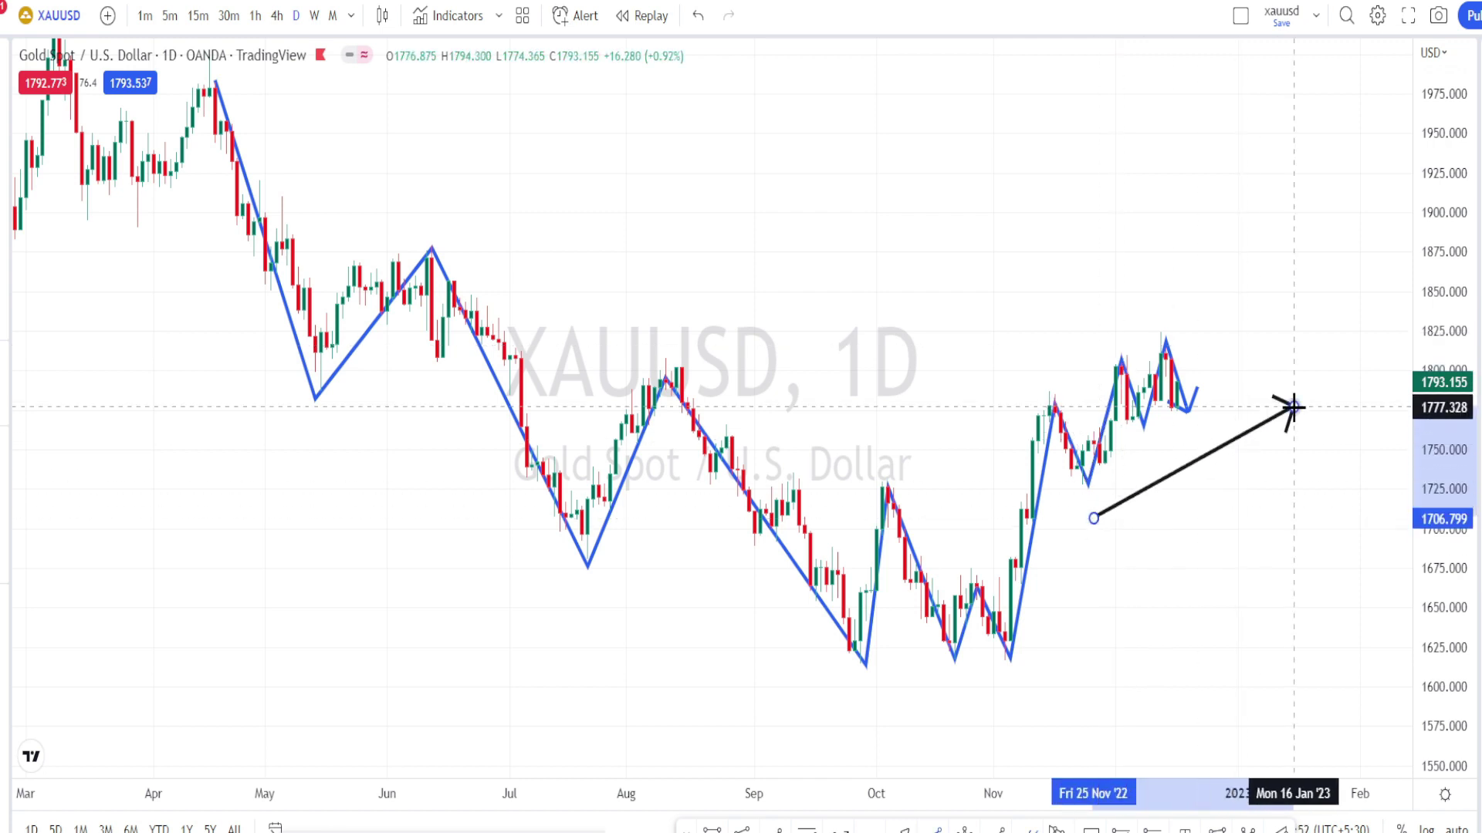
pyautogui.click(1293, 407)
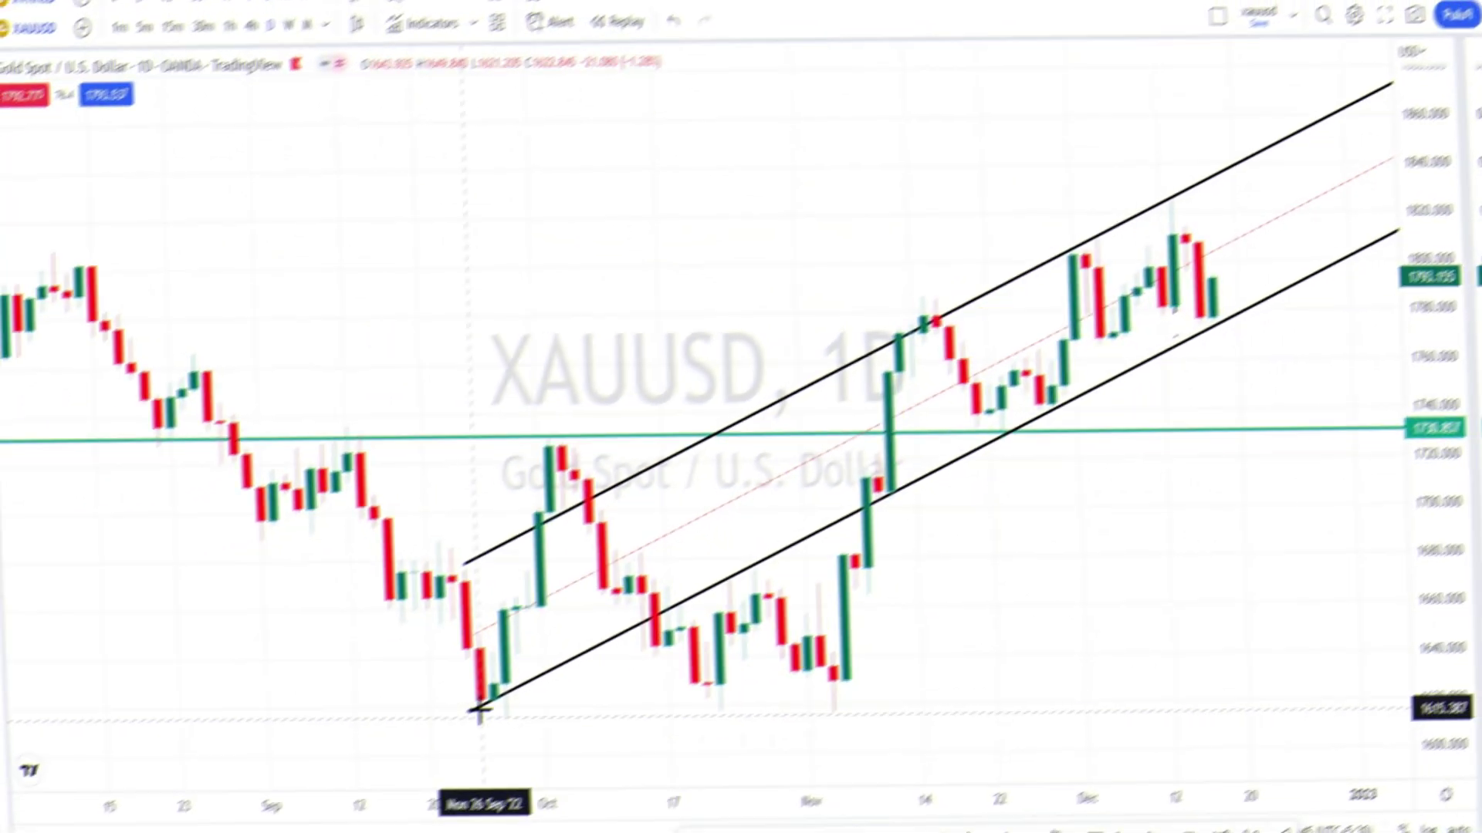
# Circle the four price touches along the rising channel's lower boundary, from late September to mid-December
pyautogui.moveTo(470, 697)
pyautogui.mouseDown()
pyautogui.moveTo(481, 718)
pyautogui.moveTo(469, 691)
pyautogui.mouseUp()
pyautogui.moveTo(887, 475)
pyautogui.mouseDown()
pyautogui.moveTo(913, 476)
pyautogui.moveTo(893, 474)
pyautogui.mouseUp()
pyautogui.moveTo(1001, 413)
pyautogui.mouseDown()
pyautogui.moveTo(1033, 420)
pyautogui.moveTo(1013, 423)
pyautogui.mouseUp()
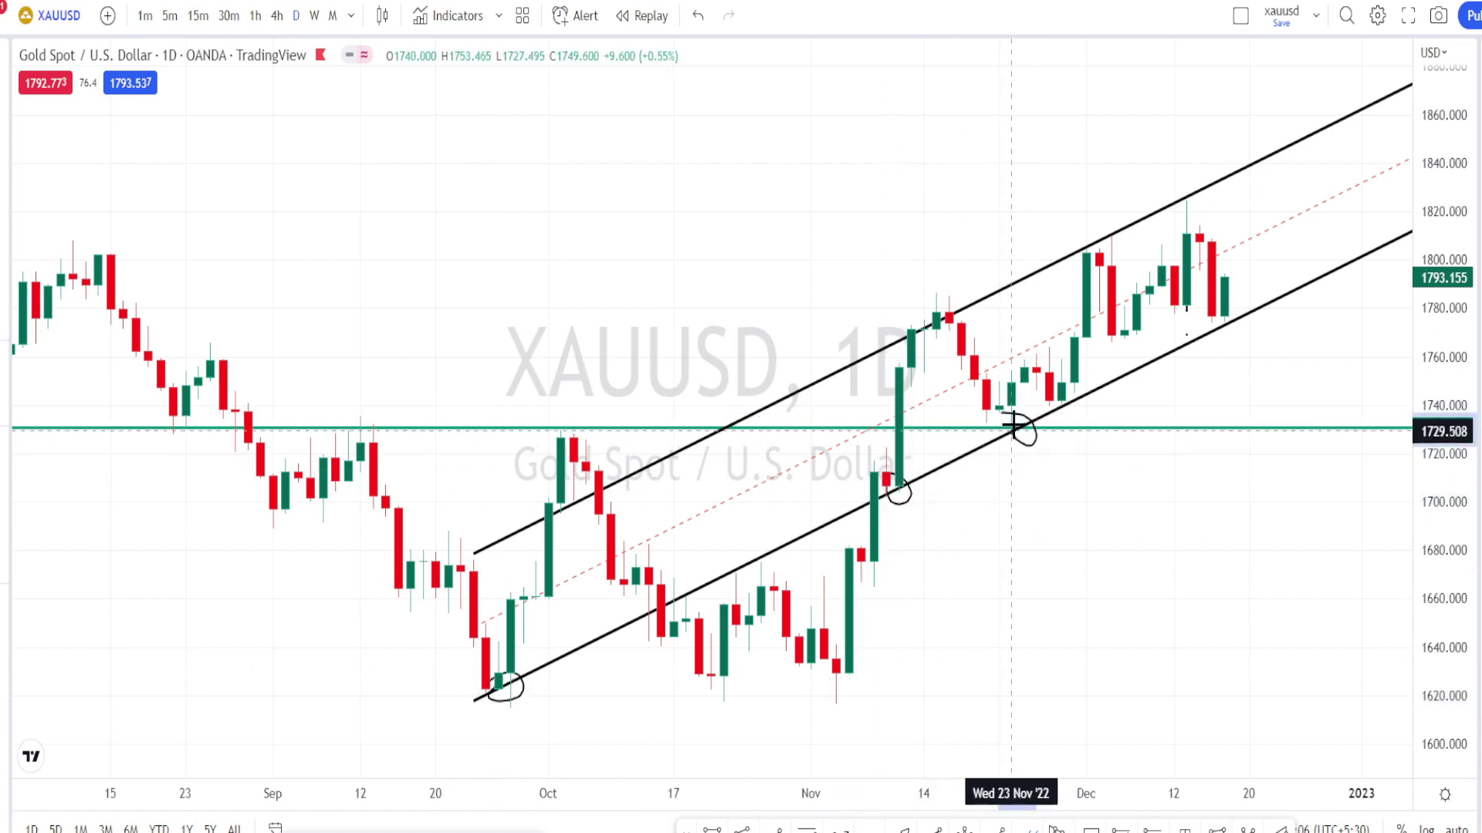
pyautogui.moveTo(1227, 312); pyautogui.dragTo(1201, 337)
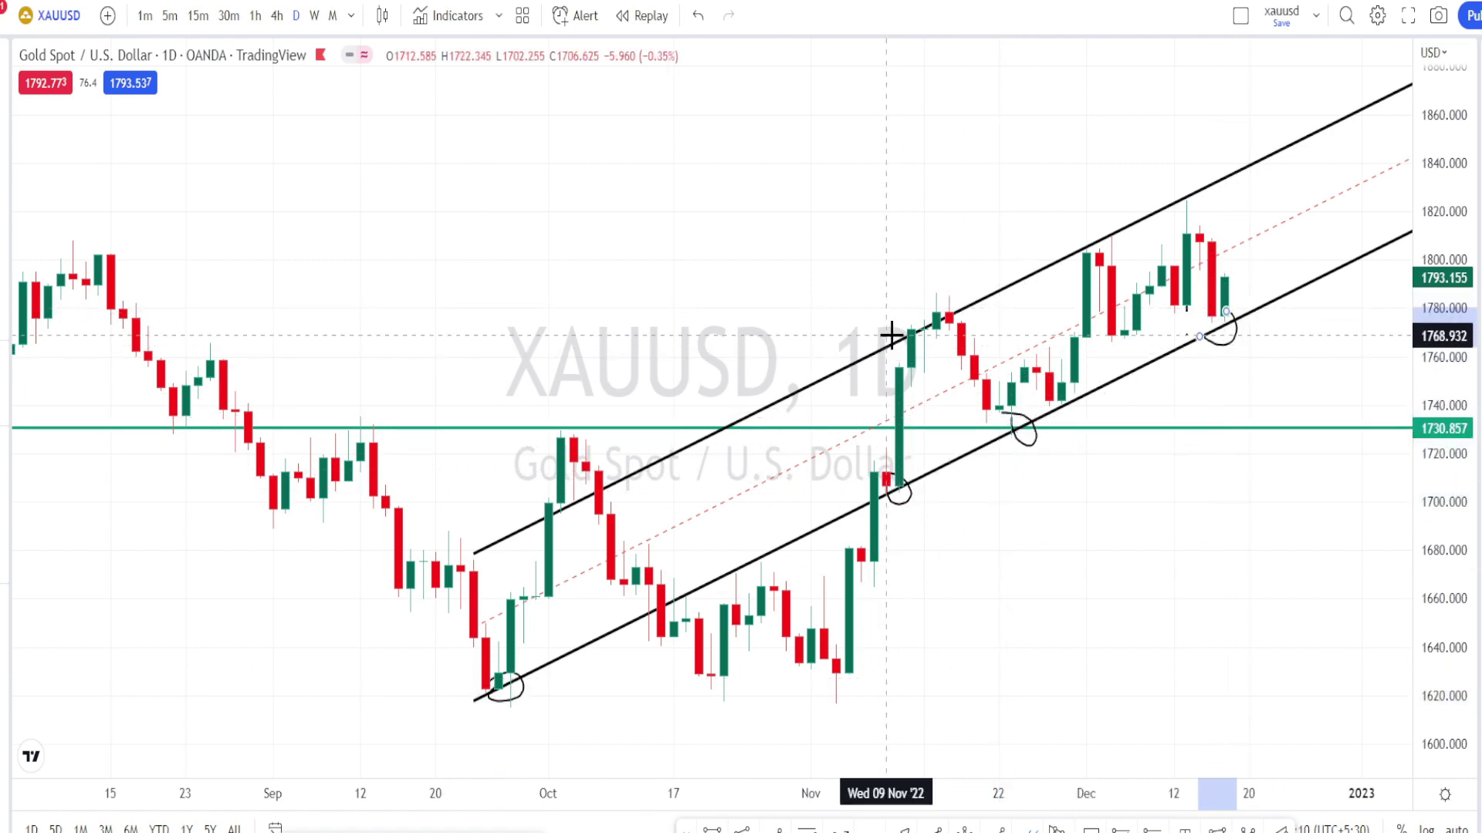
# Circle the three price touches on the channel's upper boundary, and undo all freehand marks on the channel
pyautogui.moveTo(901, 310)
pyautogui.mouseDown()
pyautogui.moveTo(929, 349)
pyautogui.moveTo(911, 310)
pyautogui.mouseUp()
pyautogui.moveTo(1101, 233); pyautogui.dragTo(1071, 243)
pyautogui.moveTo(1165, 199); pyautogui.dragTo(1185, 192)
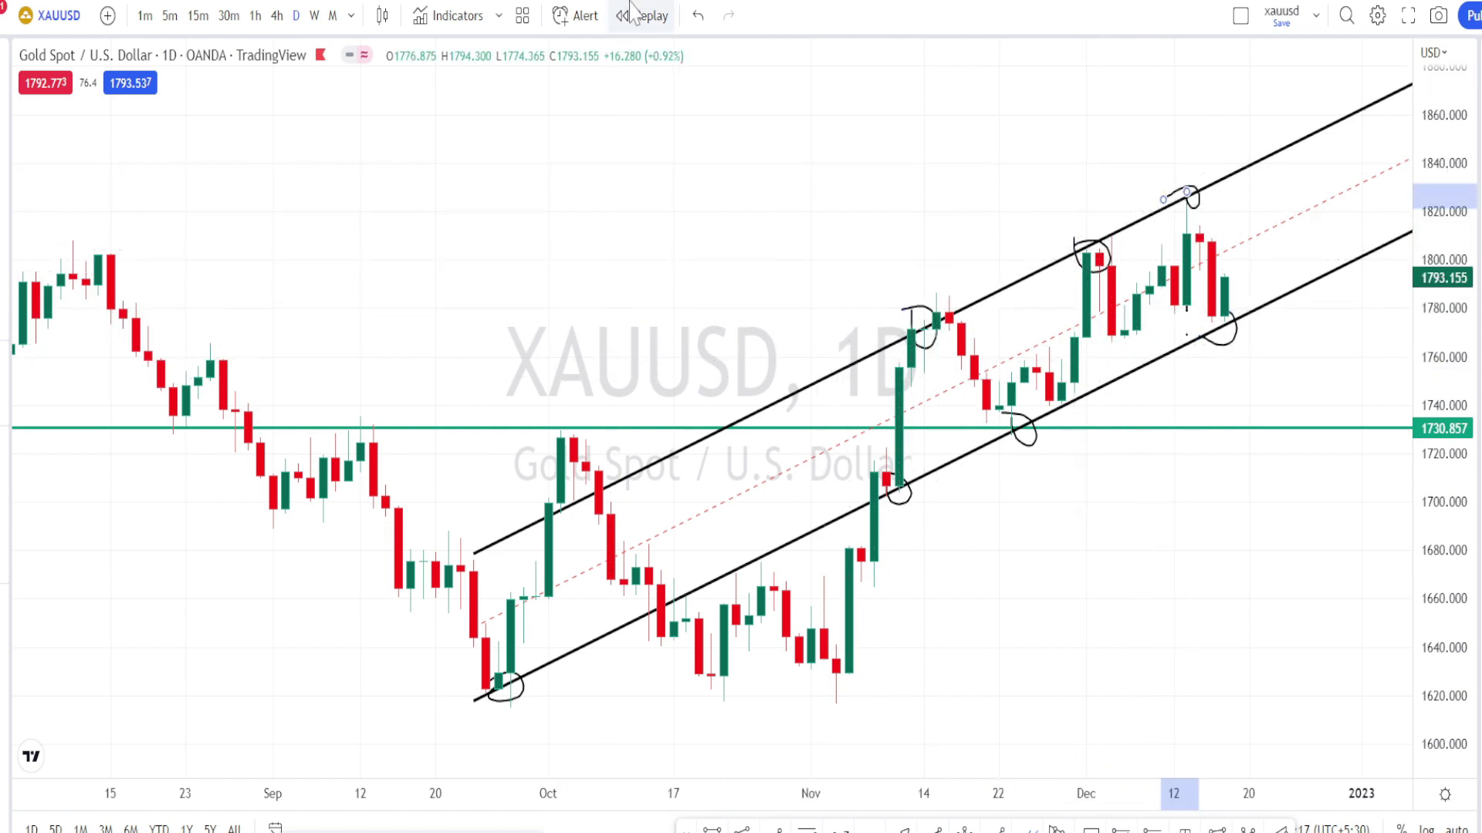
pyautogui.click(694, 17)
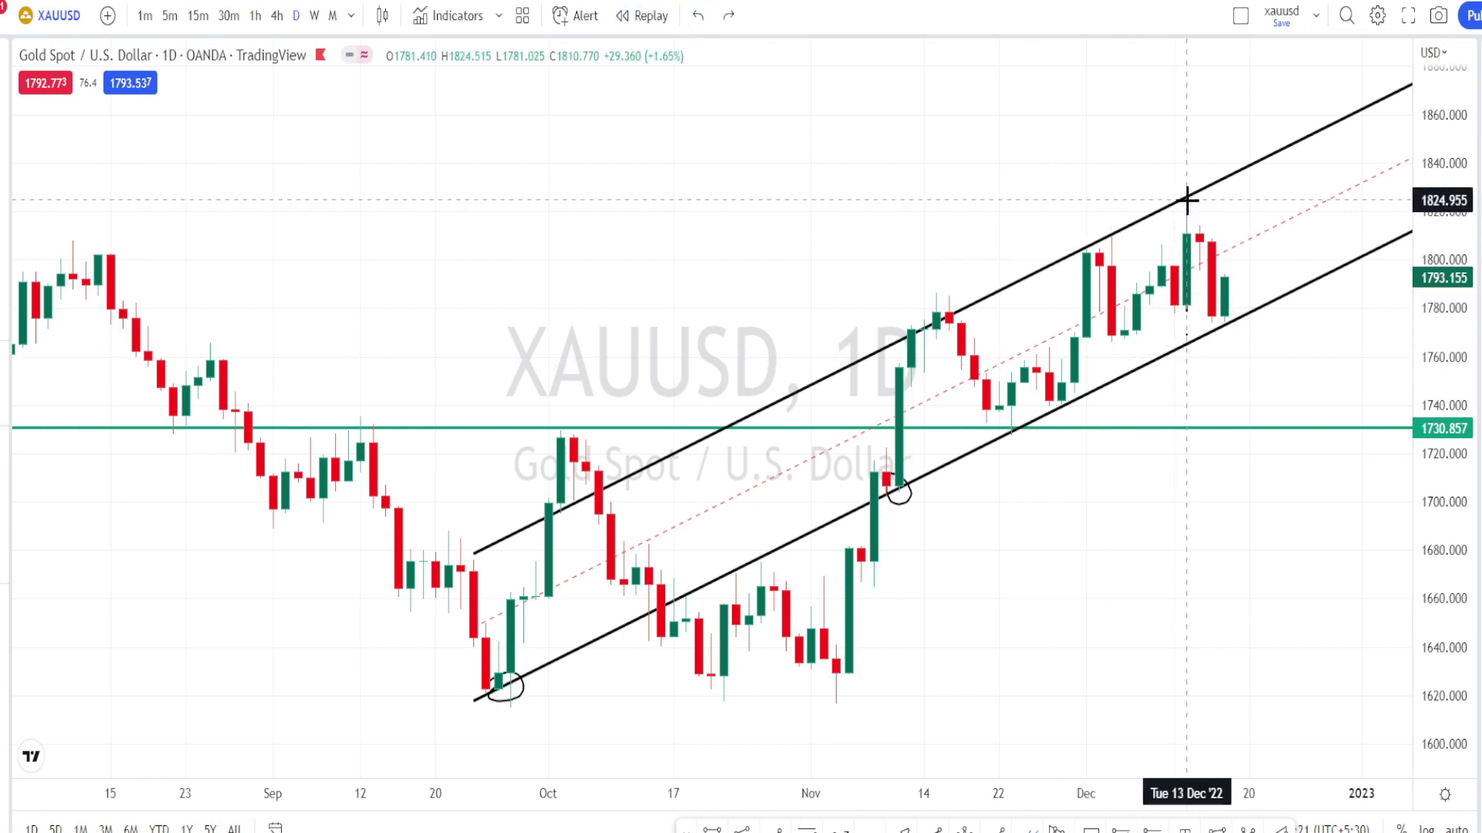
pyautogui.moveTo(1188, 201)
pyautogui.mouseDown()
pyautogui.moveTo(1235, 320)
pyautogui.moveTo(1250, 172)
pyautogui.moveTo(1297, 279)
pyautogui.moveTo(1312, 136)
pyautogui.mouseUp()
pyautogui.click(699, 17)
# Draw a rising arrow below the channel from 22 November near 1687.6 to late December near 1758.9
pyautogui.click(999, 543)
pyautogui.click(1285, 355)
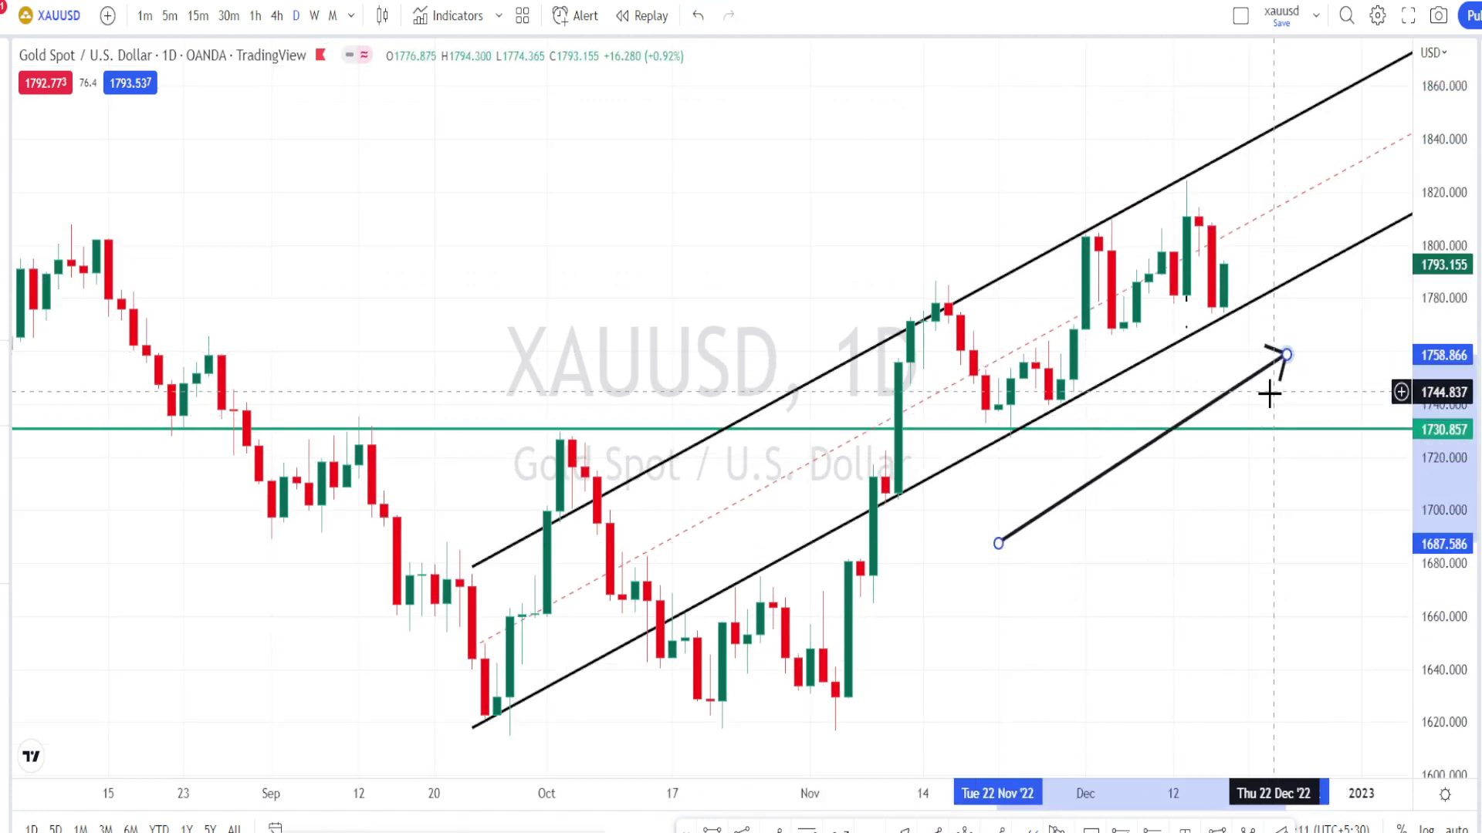
# Circle the latest candles and sketch a possible move beside them, and undo these freehand marks
pyautogui.moveTo(1249, 280)
pyautogui.mouseDown()
pyautogui.moveTo(1215, 303)
pyautogui.moveTo(1192, 244)
pyautogui.moveTo(1264, 248)
pyautogui.moveTo(1260, 293)
pyautogui.moveTo(1243, 279)
pyautogui.mouseUp()
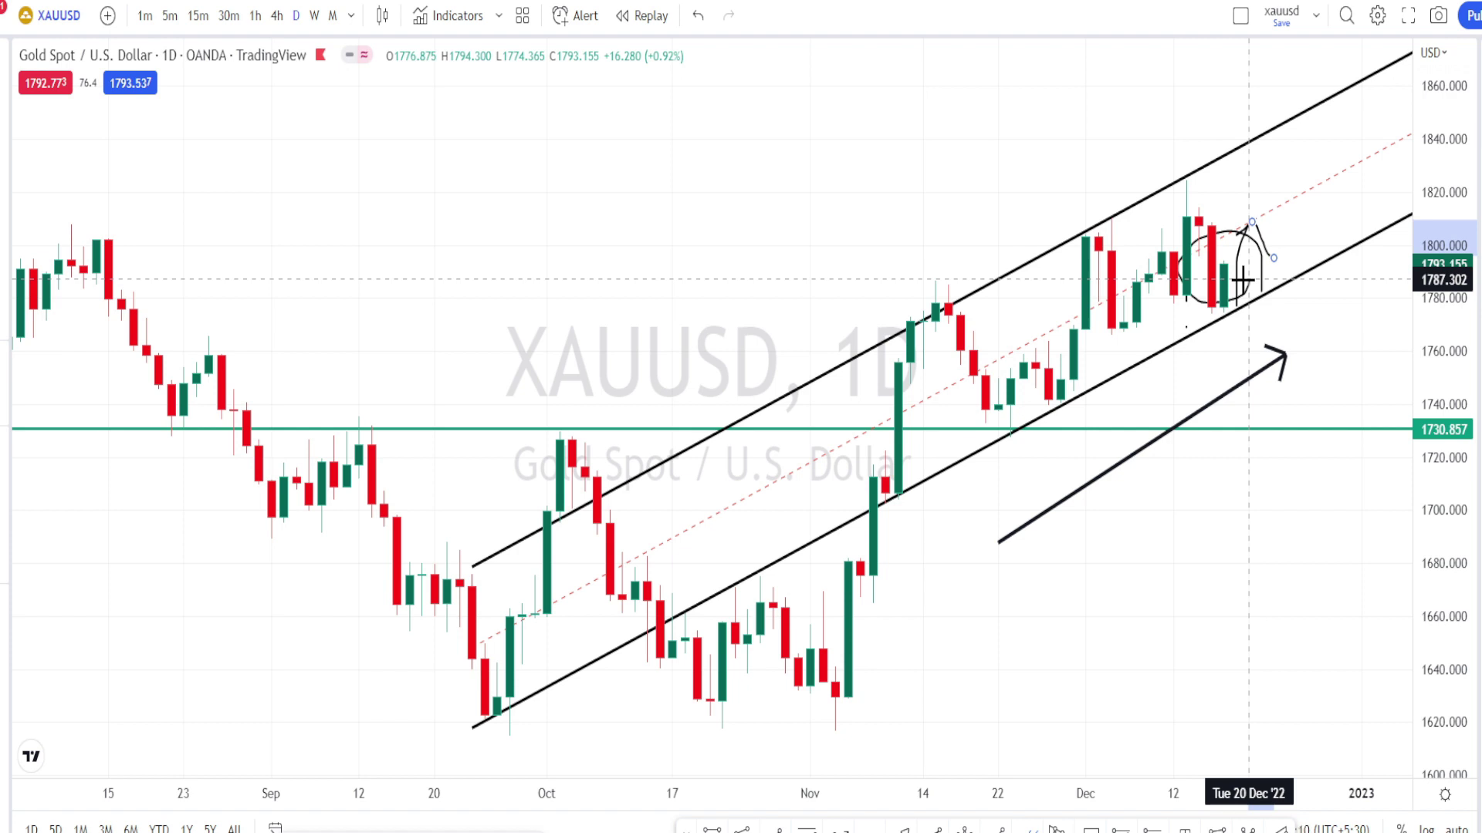
pyautogui.hotkey('ctrl', 'z')
pyautogui.hotkey('ctrl', 'z')
pyautogui.hotkey('ctrl', 'z')
# Circle the 1794.126 price label and mark the latest candles between the two levels, and undo the freehand marks
pyautogui.moveTo(1292, 186)
pyautogui.mouseDown()
pyautogui.moveTo(1346, 258)
pyautogui.moveTo(1264, 253)
pyautogui.mouseUp()
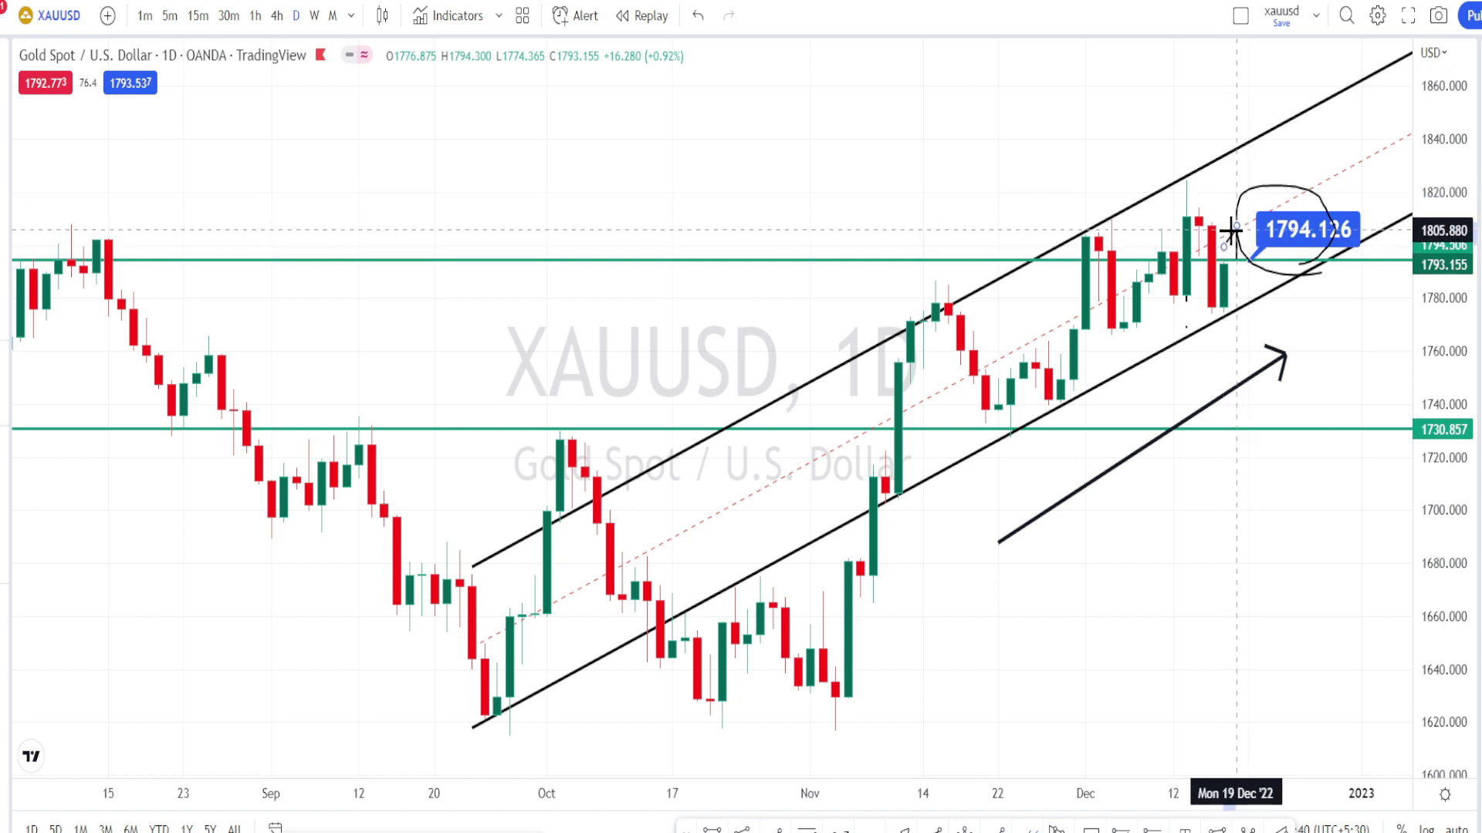
pyautogui.moveTo(1245, 215)
pyautogui.mouseDown()
pyautogui.moveTo(1210, 251)
pyautogui.moveTo(1240, 275)
pyautogui.moveTo(1244, 232)
pyautogui.mouseUp()
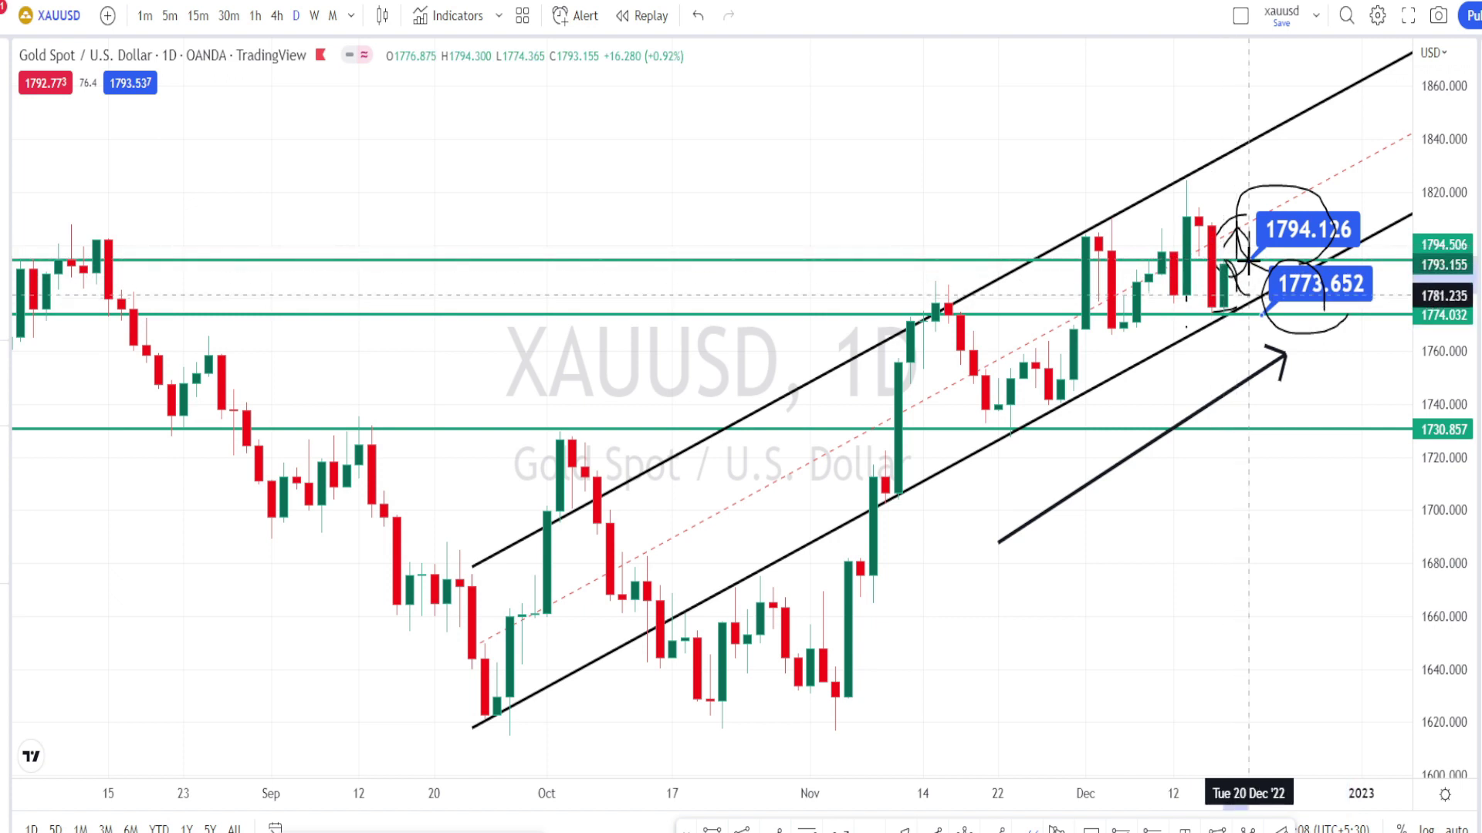
pyautogui.hotkey('ctrl', 'z')
# Sketch possible next price moves beside the last candle, between the 1773.652 and 1794.126 levels and up beyond the upper one
pyautogui.click(1237, 287)
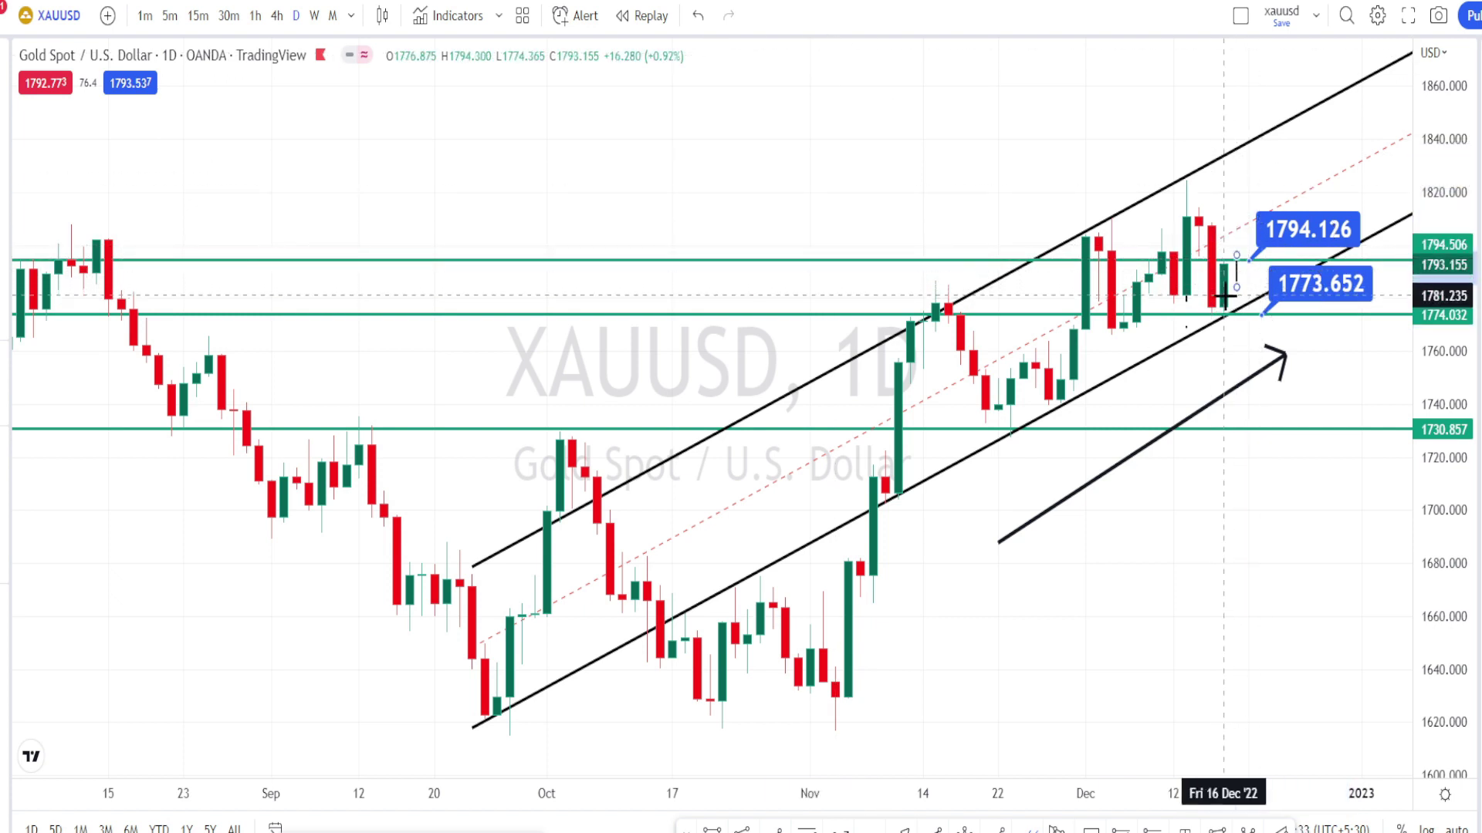
pyautogui.moveTo(1248, 272)
pyautogui.mouseDown()
pyautogui.moveTo(1225, 292)
pyautogui.moveTo(1244, 261)
pyautogui.moveTo(1221, 251)
pyautogui.mouseUp()
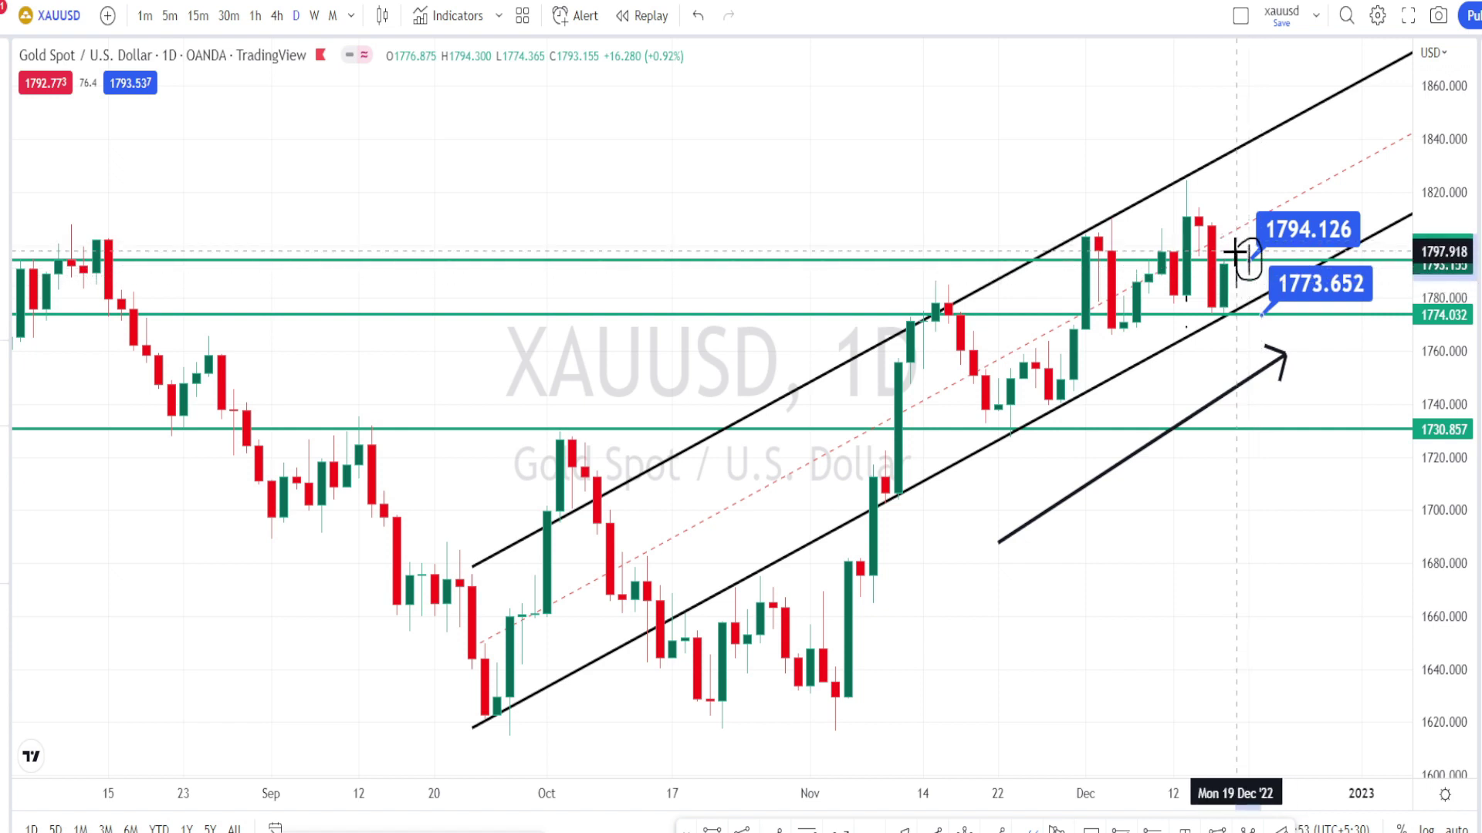
pyautogui.moveTo(1235, 250); pyautogui.dragTo(1251, 289)
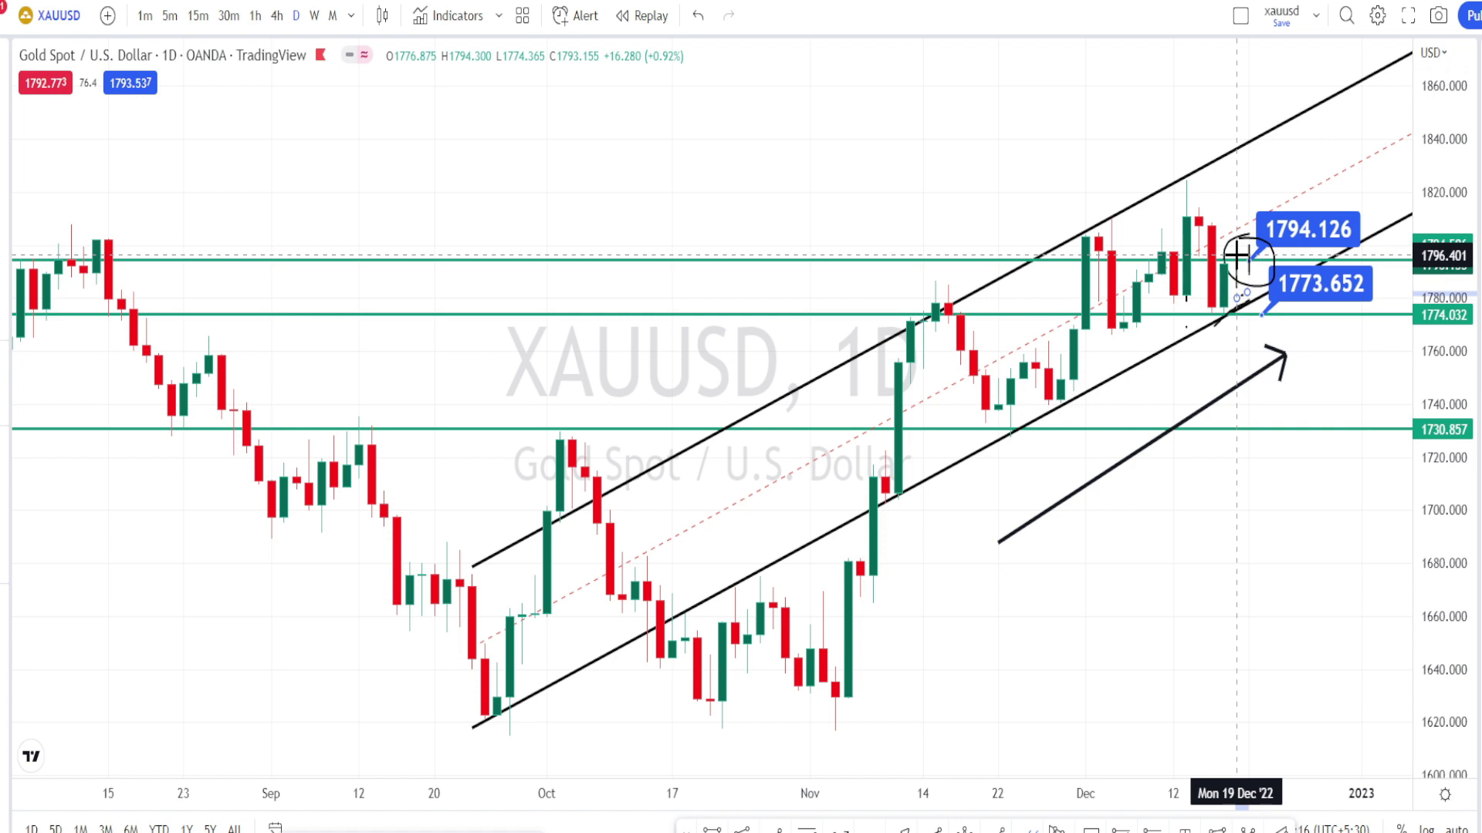
pyautogui.moveTo(1237, 254); pyautogui.dragTo(1255, 295)
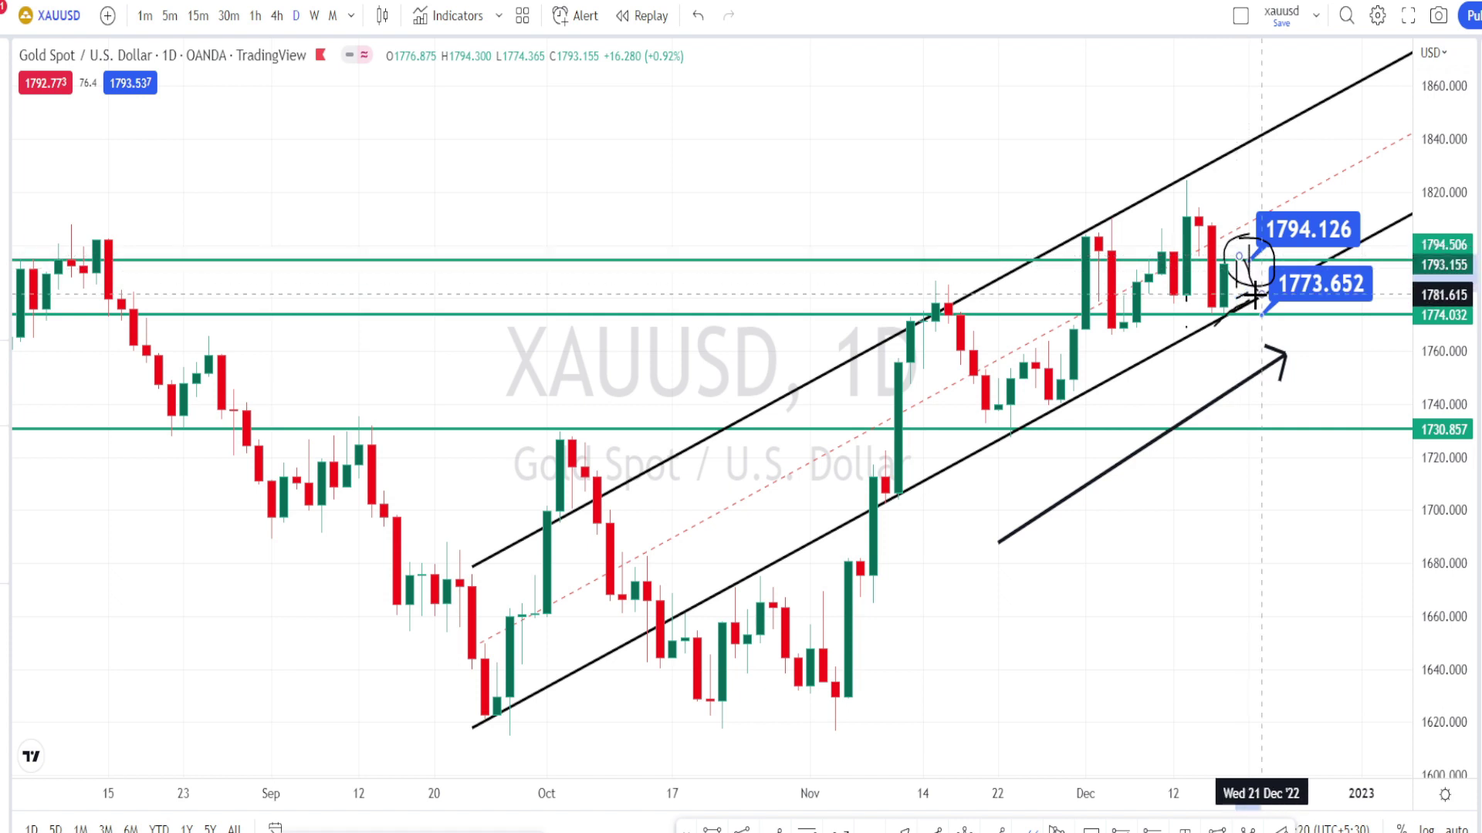
pyautogui.moveTo(1254, 289)
pyautogui.mouseDown()
pyautogui.moveTo(1262, 211)
pyautogui.moveTo(1274, 231)
pyautogui.mouseUp()
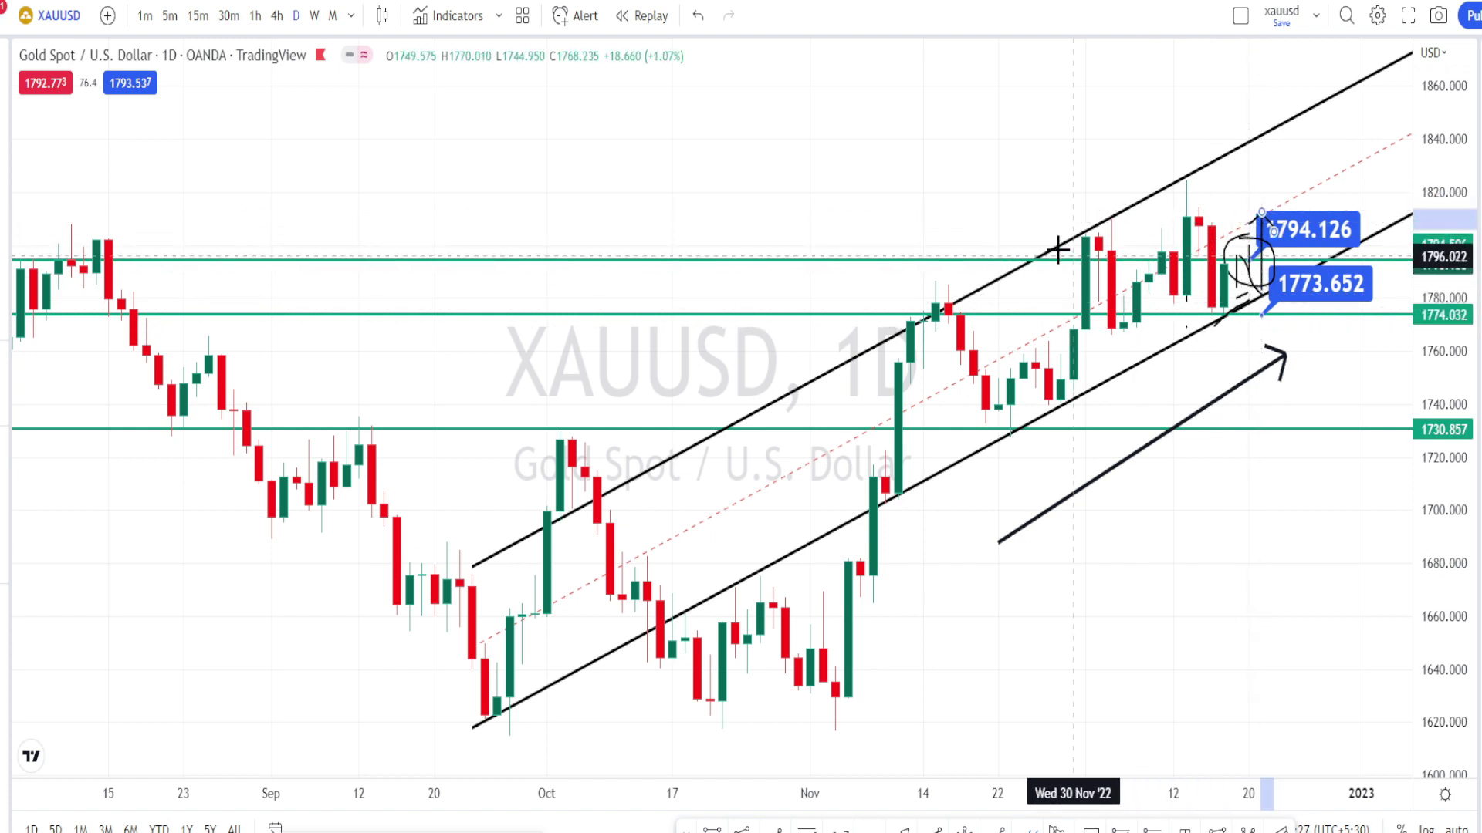
# Circle the late-November to December price action inside the channel, and undo all the freehand marks around it
pyautogui.moveTo(1053, 192)
pyautogui.mouseDown()
pyautogui.moveTo(1192, 154)
pyautogui.moveTo(1242, 206)
pyautogui.moveTo(1259, 285)
pyautogui.moveTo(1237, 351)
pyautogui.moveTo(1119, 368)
pyautogui.moveTo(1048, 202)
pyautogui.mouseUp()
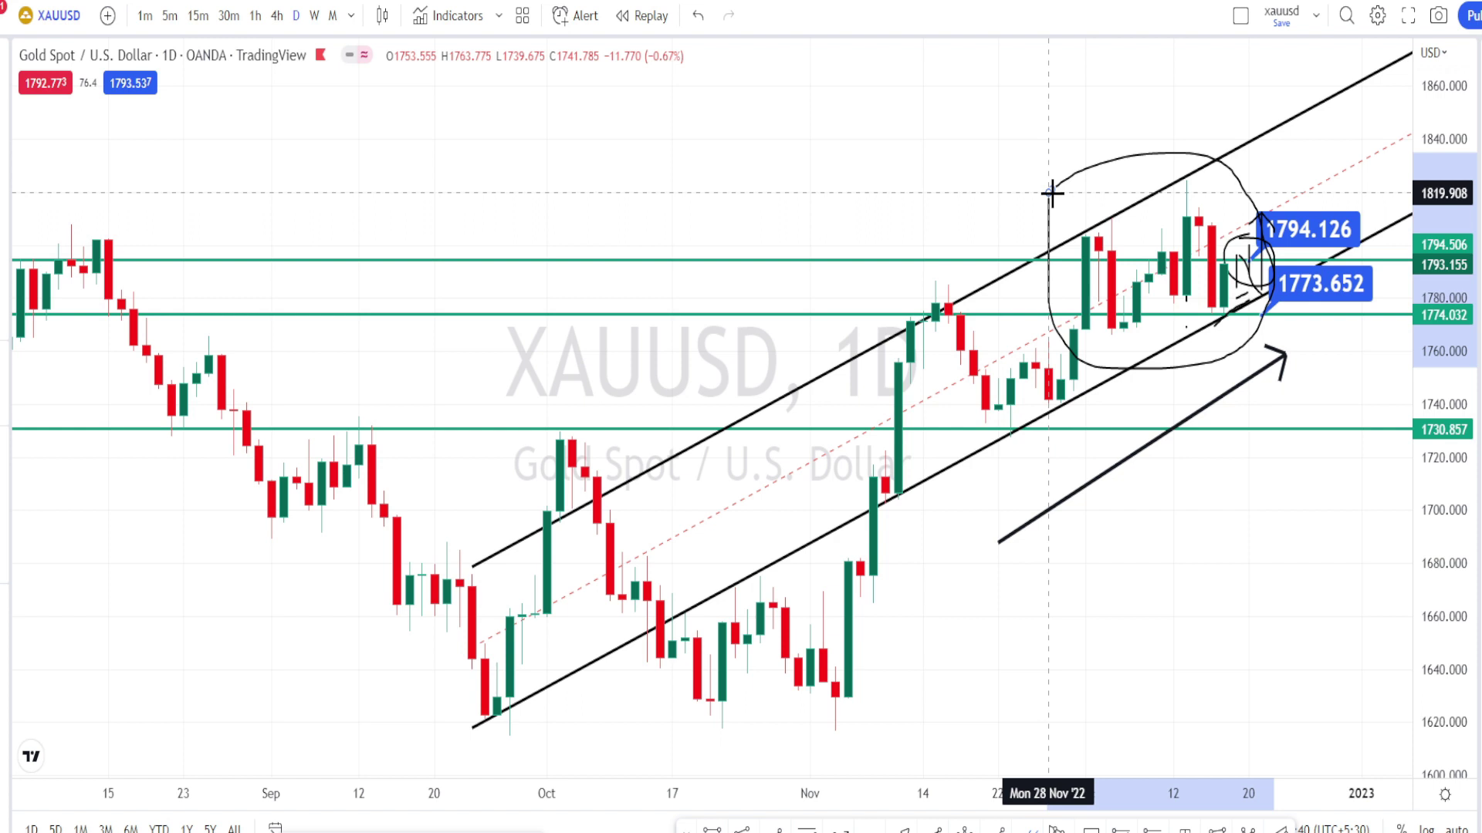
pyautogui.hotkey('ctrl', 'z')
pyautogui.hotkey('ctrl', 'z')
pyautogui.hotkey('ctrl', 'z')
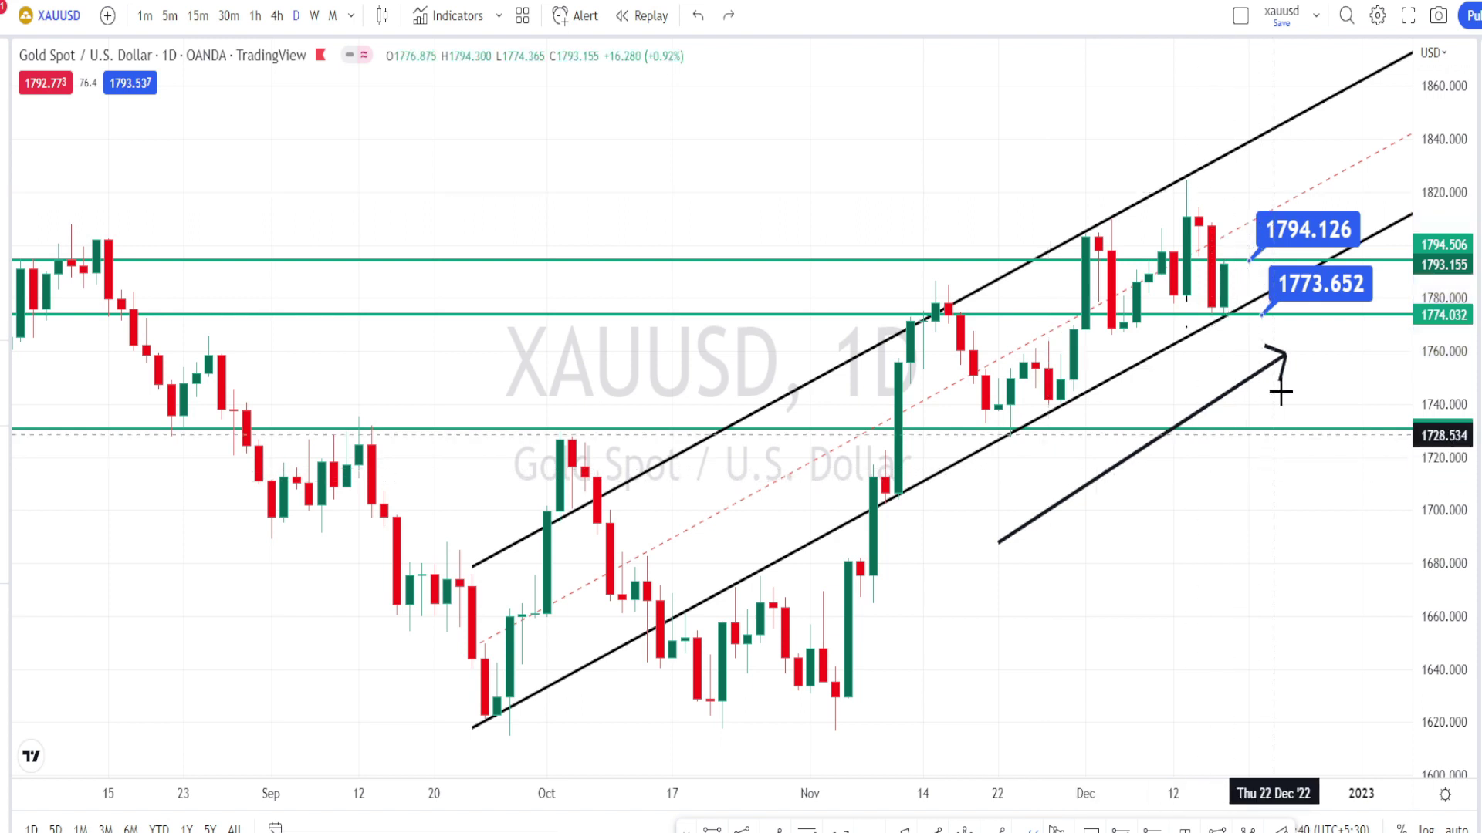
# Circle the 1794.126 price label beside the latest candle with a freehand stroke
pyautogui.moveTo(1329, 252)
pyautogui.mouseDown()
pyautogui.moveTo(1266, 259)
pyautogui.moveTo(1243, 224)
pyautogui.moveTo(1274, 199)
pyautogui.moveTo(1321, 226)
pyautogui.mouseUp()
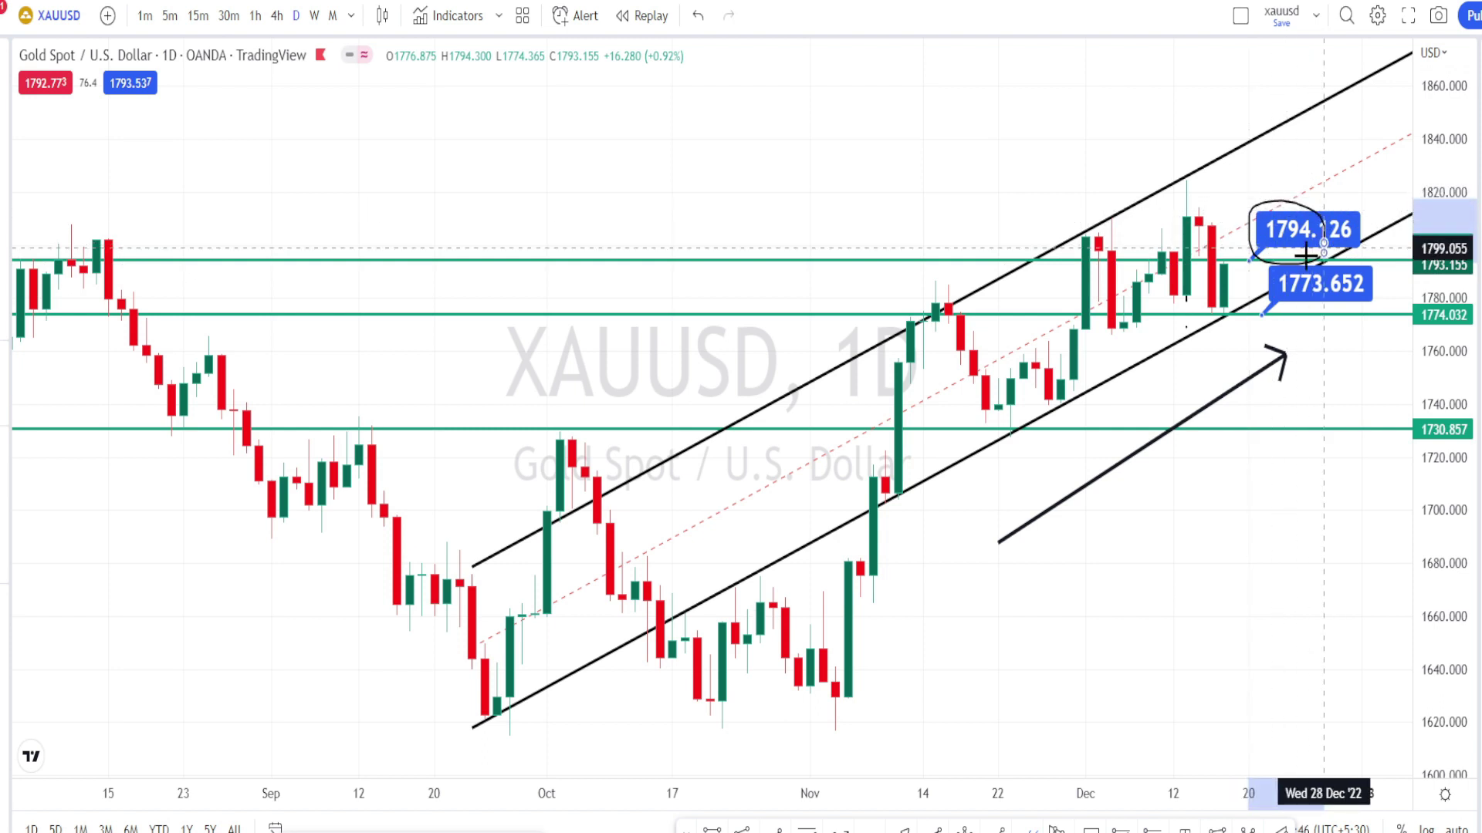
# Sketch a rising freehand path from the last candle up toward the channel's upper line
pyautogui.click(1225, 264)
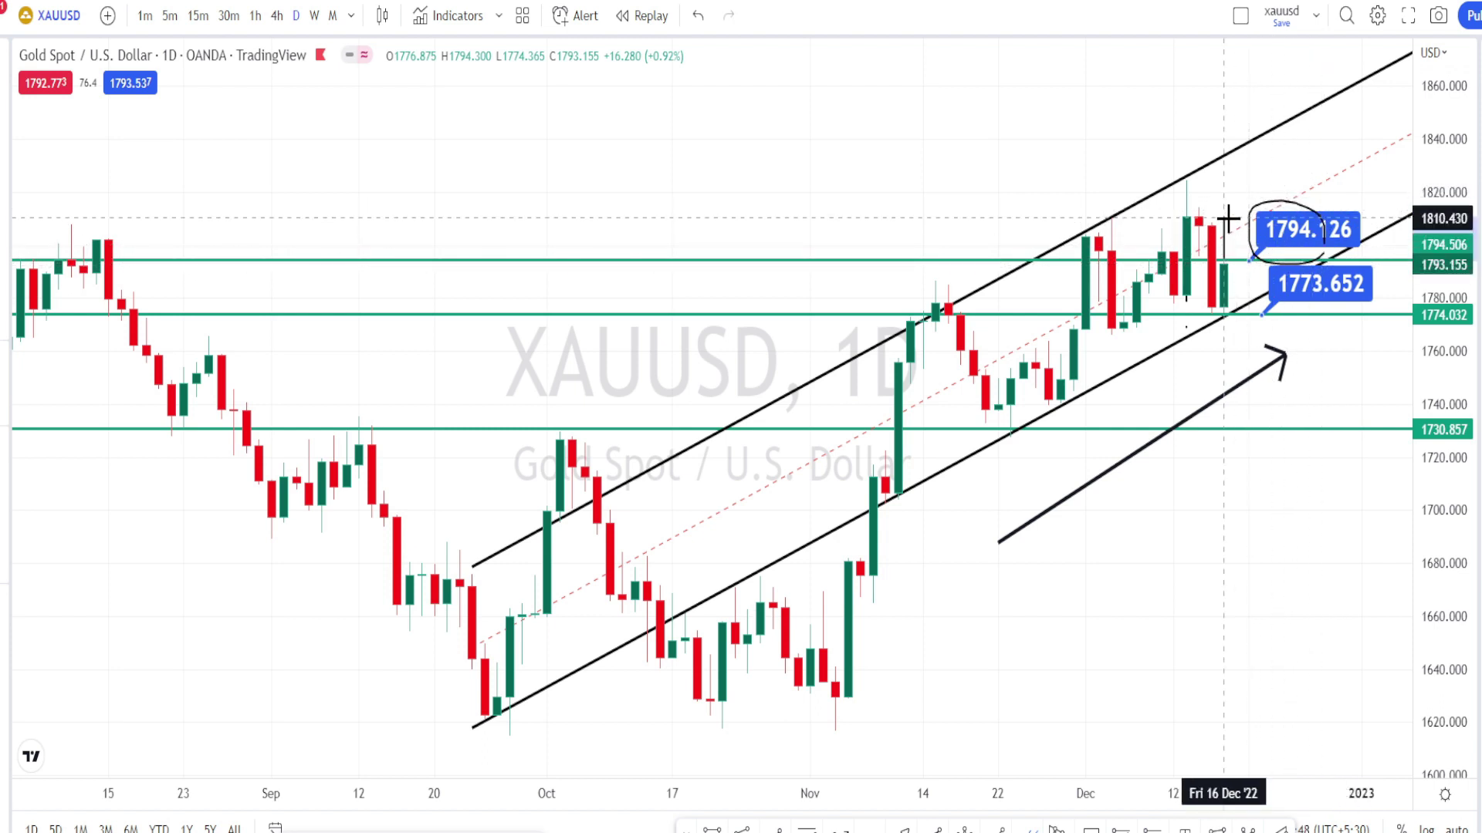
pyautogui.moveTo(1227, 220); pyautogui.dragTo(1231, 190)
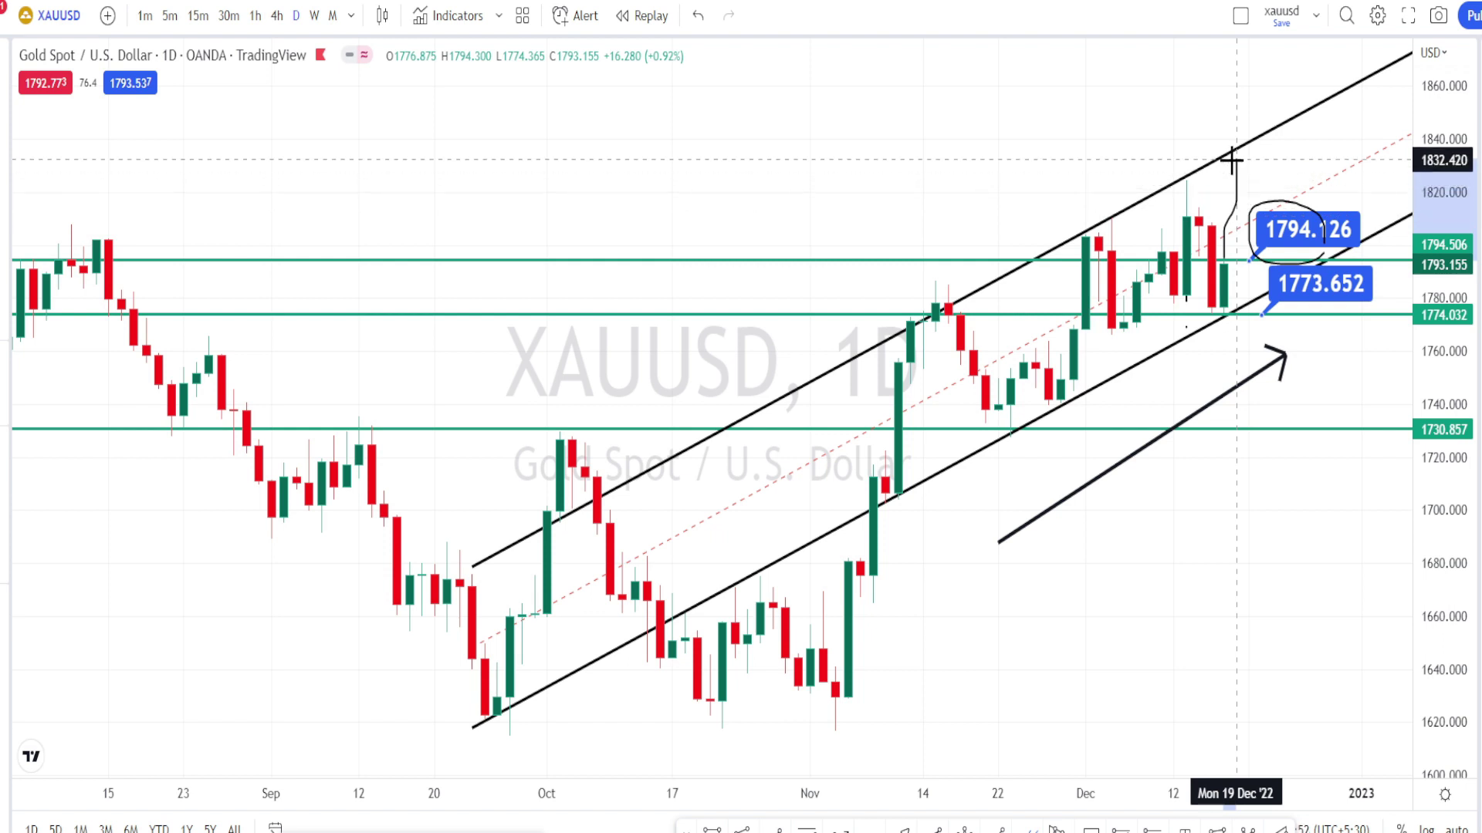
pyautogui.click(1326, 325)
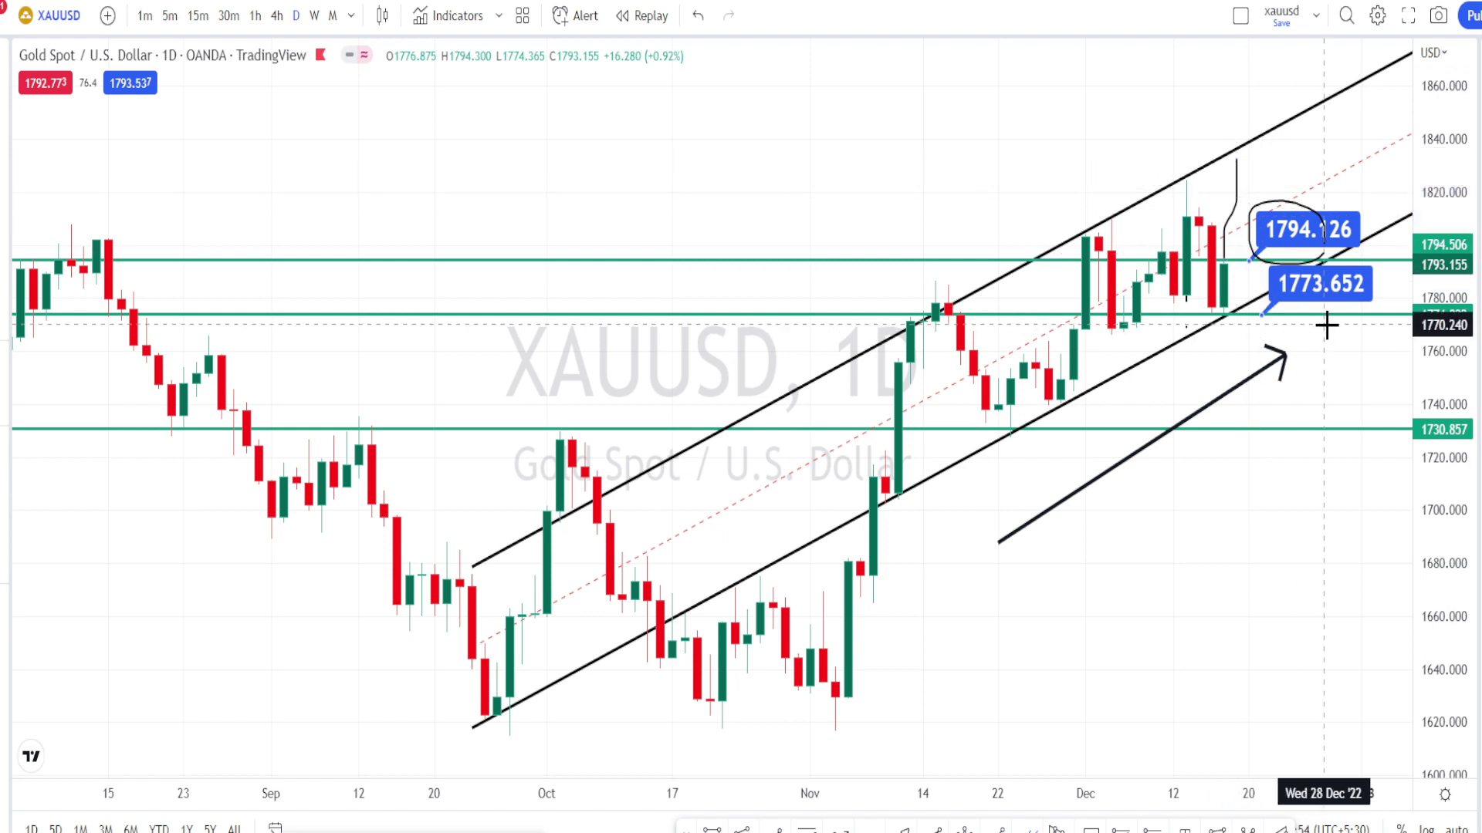
# Undo the rising path and the 1794.126 circle, then circle the 1773.652 label and sketch a drop from the last candle
pyautogui.moveTo(1322, 328)
pyautogui.mouseDown()
pyautogui.moveTo(1273, 328)
pyautogui.moveTo(1301, 254)
pyautogui.moveTo(1340, 274)
pyautogui.moveTo(1322, 324)
pyautogui.mouseUp()
pyautogui.hotkey('ctrl', 'z')
pyautogui.hotkey('ctrl', 'z')
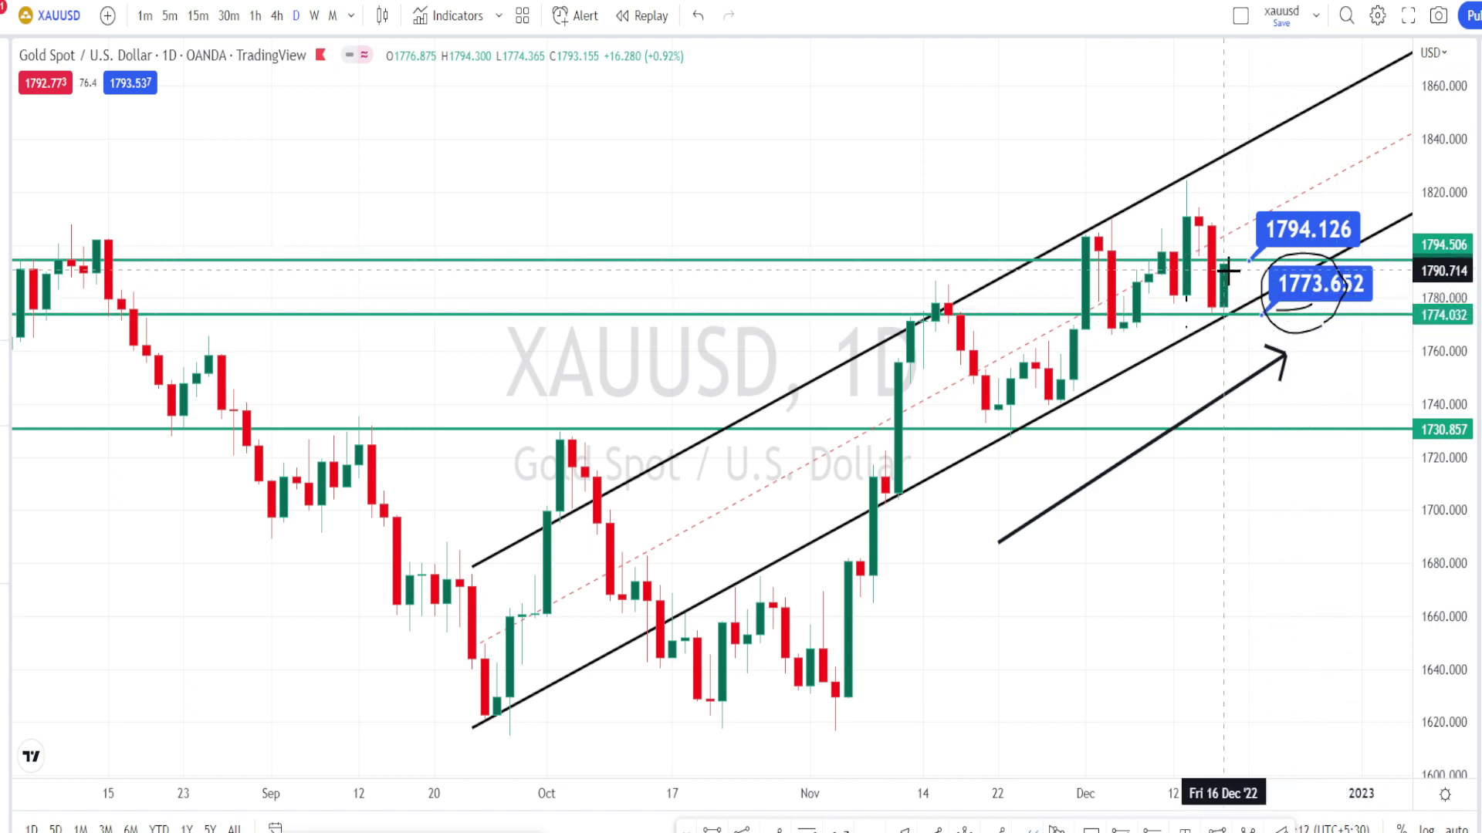
pyautogui.moveTo(1229, 272)
pyautogui.mouseDown()
pyautogui.moveTo(1247, 349)
pyautogui.moveTo(1227, 349)
pyautogui.moveTo(1242, 367)
pyautogui.moveTo(1260, 339)
pyautogui.mouseUp()
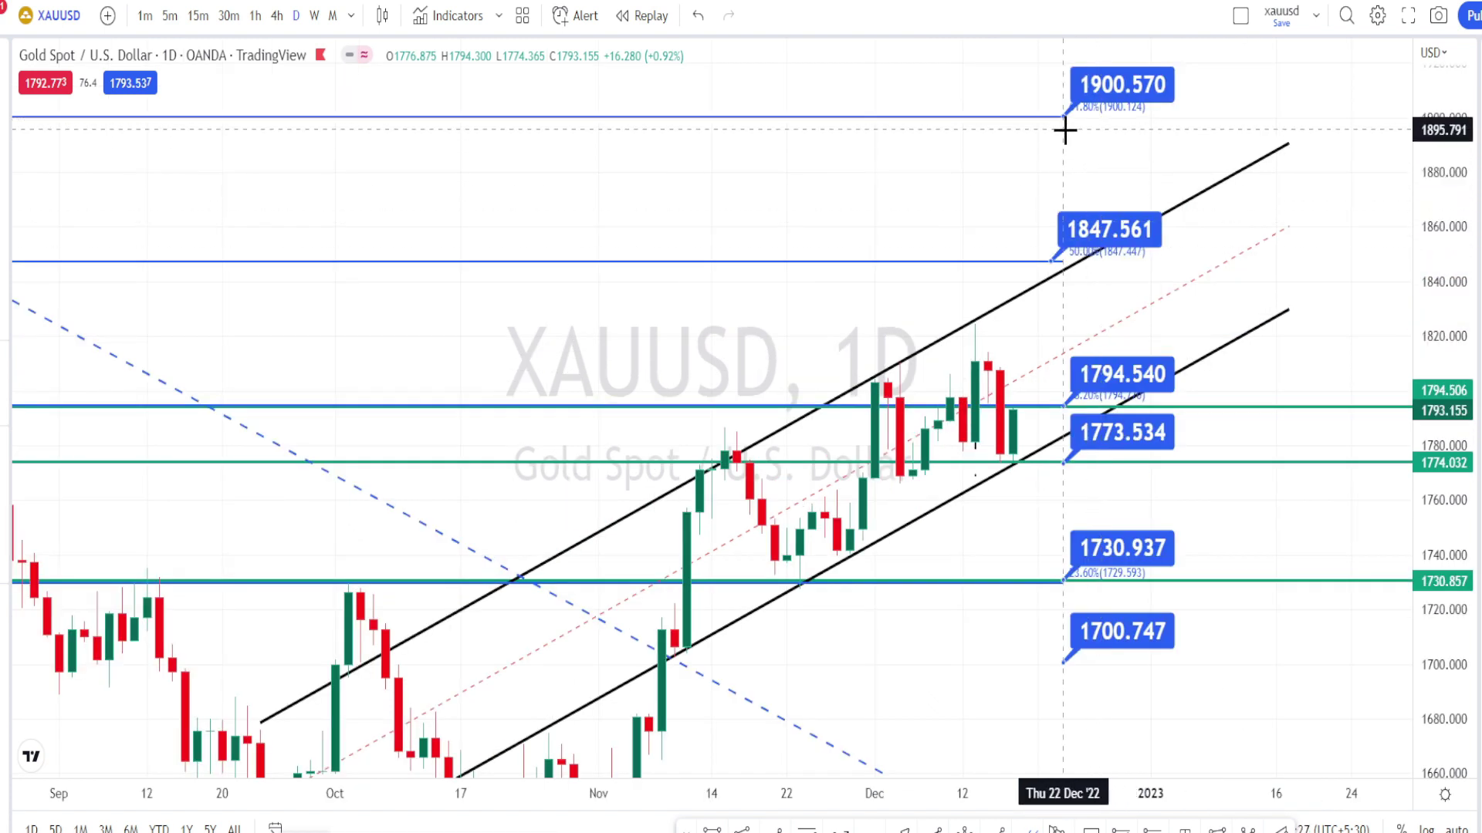
# Circle the 1900.570, 1847.561, 1773.534, 1730.937 and 1794.908 price labels with freehand strokes and underline the 1794.908 one
pyautogui.moveTo(1065, 127)
pyautogui.mouseDown()
pyautogui.moveTo(1188, 85)
pyautogui.moveTo(1064, 76)
pyautogui.mouseUp()
pyautogui.moveTo(1064, 253)
pyautogui.mouseDown()
pyautogui.moveTo(1095, 206)
pyautogui.moveTo(1089, 216)
pyautogui.mouseUp()
pyautogui.moveTo(1134, 461)
pyautogui.mouseDown()
pyautogui.moveTo(1064, 425)
pyautogui.moveTo(1148, 463)
pyautogui.moveTo(1125, 465)
pyautogui.mouseUp()
pyautogui.moveTo(1065, 566); pyautogui.dragTo(1106, 603)
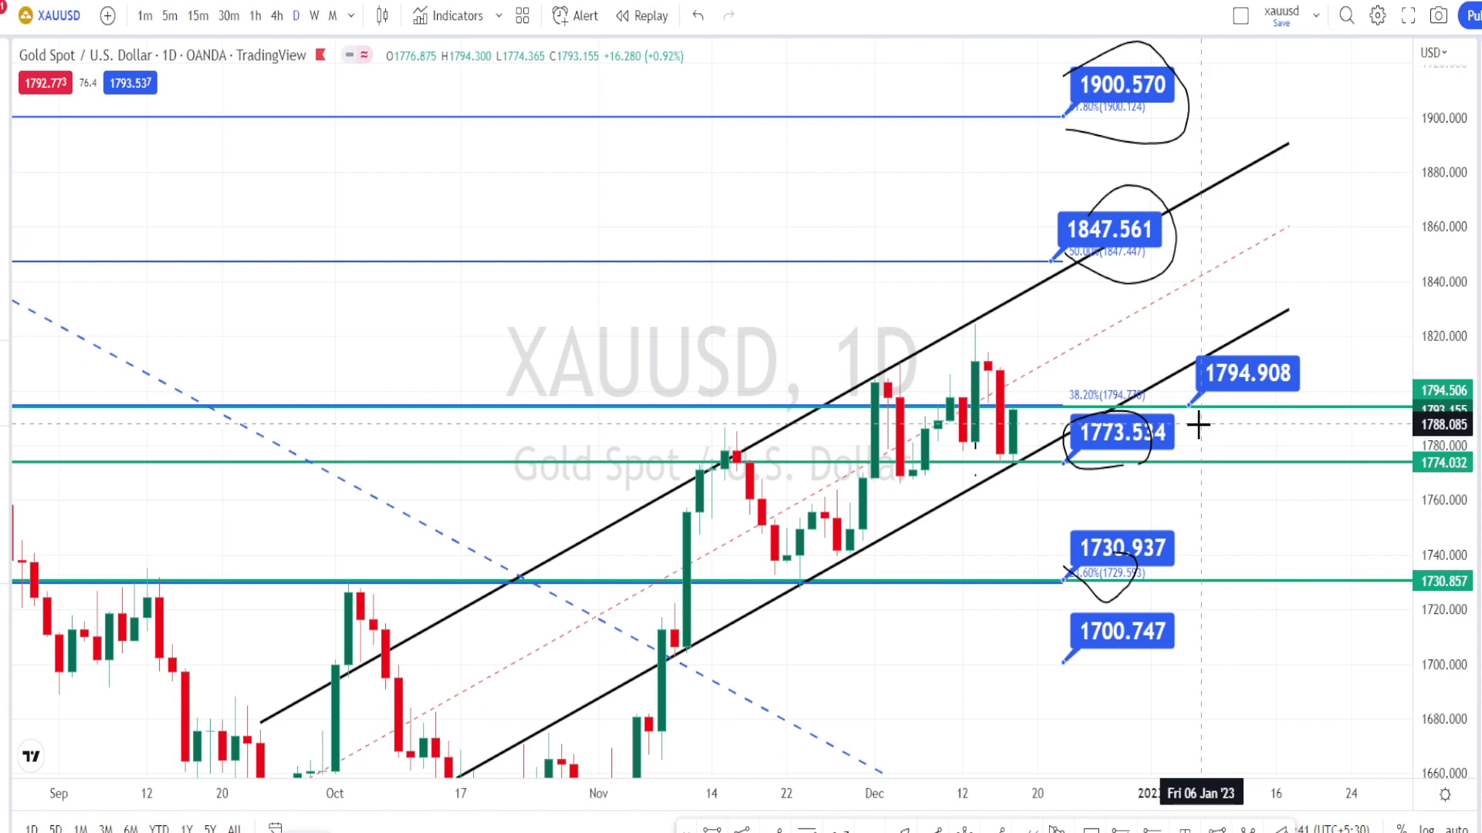
pyautogui.moveTo(1203, 424)
pyautogui.mouseDown()
pyautogui.moveTo(1242, 421)
pyautogui.moveTo(1287, 363)
pyautogui.moveTo(1213, 351)
pyautogui.moveTo(1188, 383)
pyautogui.moveTo(1209, 402)
pyautogui.mouseUp()
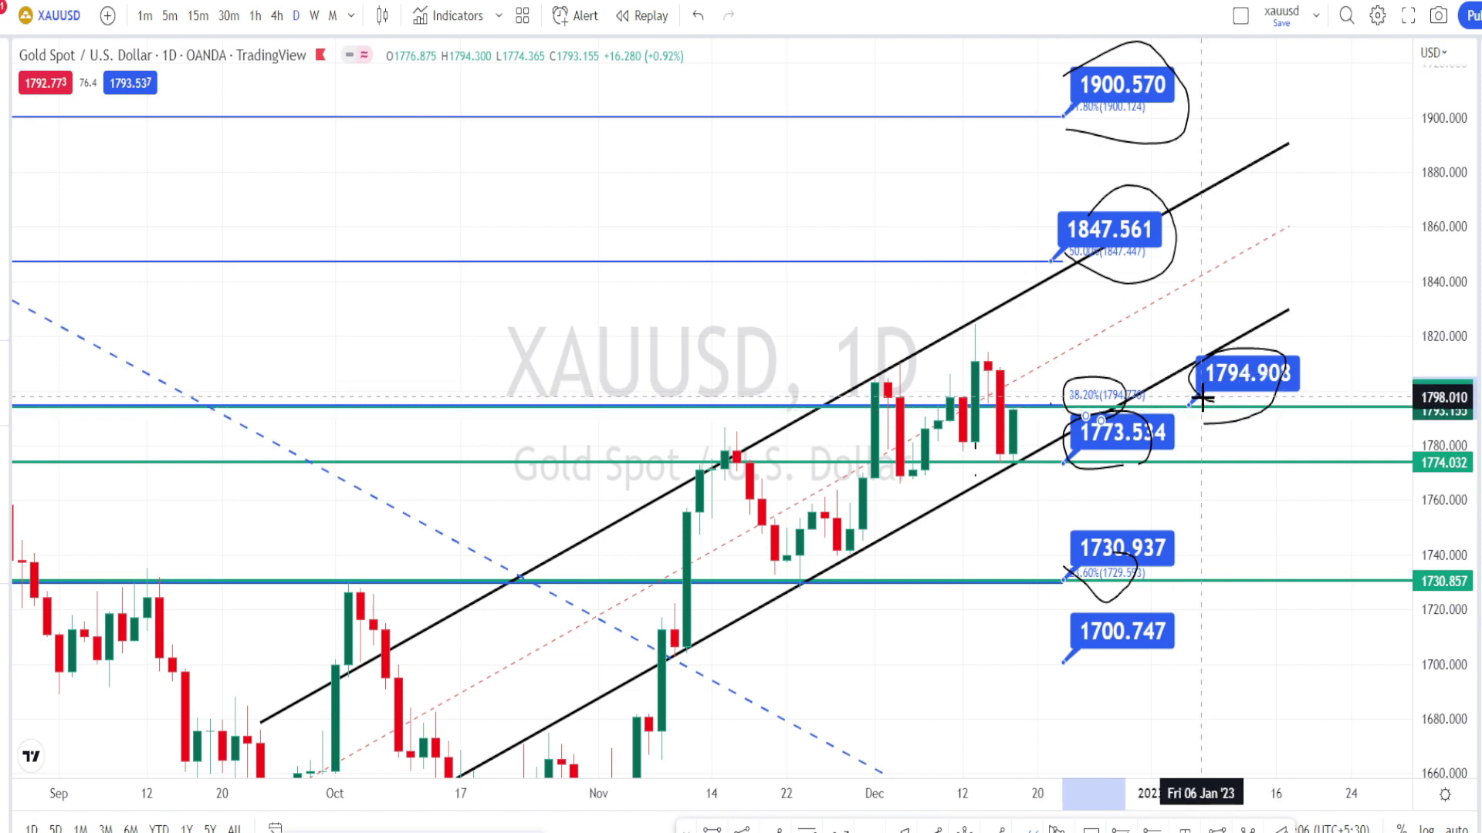
pyautogui.moveTo(1198, 399); pyautogui.dragTo(1259, 398)
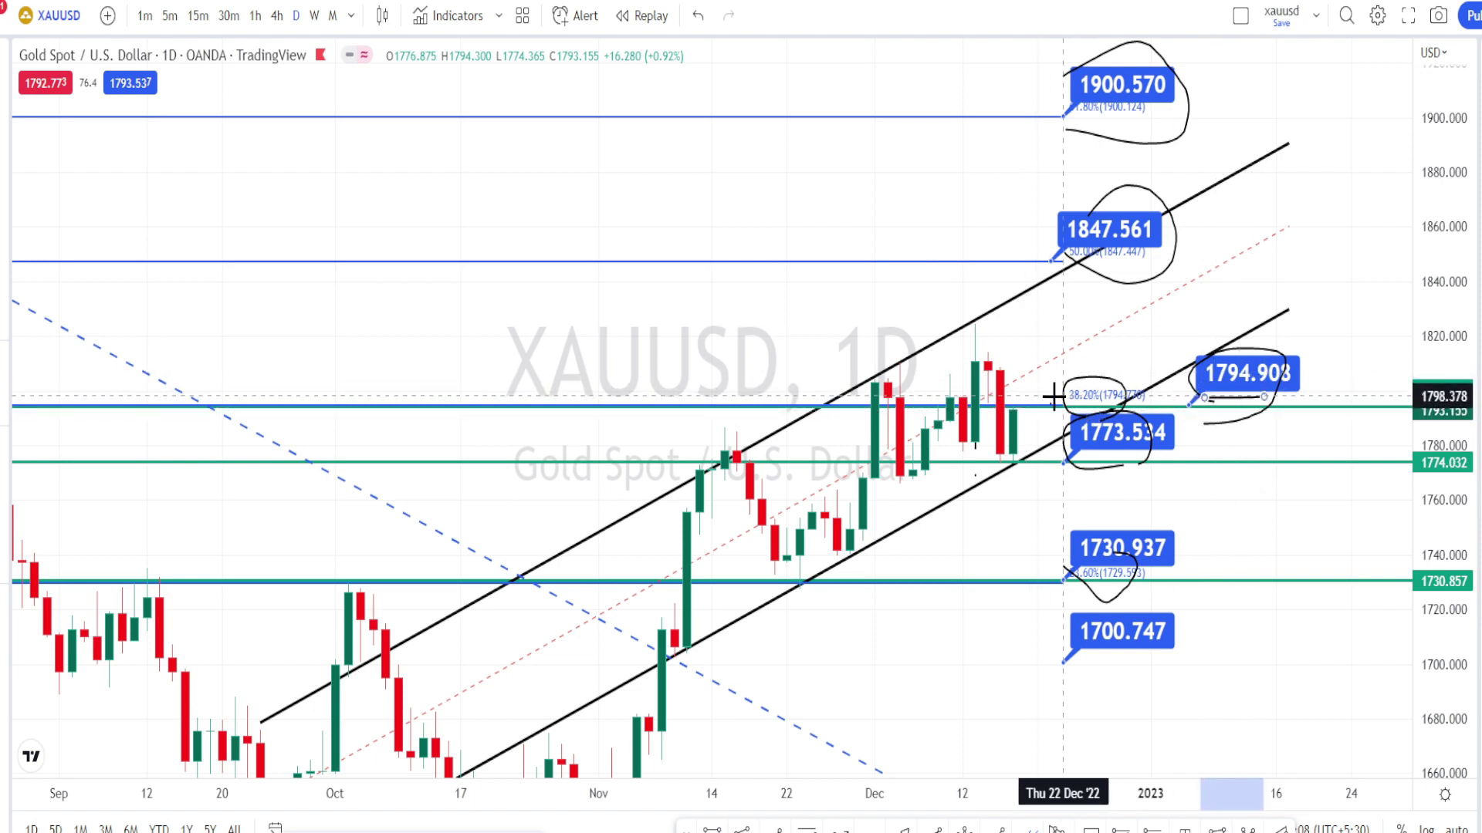
# Sketch a rising path from the last candle toward the 1847.561 level, and undo all the freehand marks around the price labels
pyautogui.moveTo(1035, 404)
pyautogui.mouseDown()
pyautogui.moveTo(1062, 253)
pyautogui.moveTo(1038, 277)
pyautogui.moveTo(1076, 279)
pyautogui.mouseUp()
pyautogui.hotkey('ctrl', 'z')
pyautogui.hotkey('ctrl', 'z')
pyautogui.hotkey('ctrl', 'z')
pyautogui.hotkey('ctrl', 'z')
pyautogui.hotkey('ctrl', 'z')
pyautogui.hotkey('ctrl', 'z')
pyautogui.hotkey('ctrl', 'z')
pyautogui.hotkey('ctrl', 'z')
pyautogui.hotkey('ctrl', 'z')
pyautogui.hotkey('ctrl', 'z')
# Circle the 1847.561 label and sketch a falling path from the last candle through 1773.534 down to the 1730.937 level
pyautogui.moveTo(1081, 266)
pyautogui.mouseDown()
pyautogui.moveTo(1121, 224)
pyautogui.moveTo(1058, 209)
pyautogui.moveTo(1053, 234)
pyautogui.mouseUp()
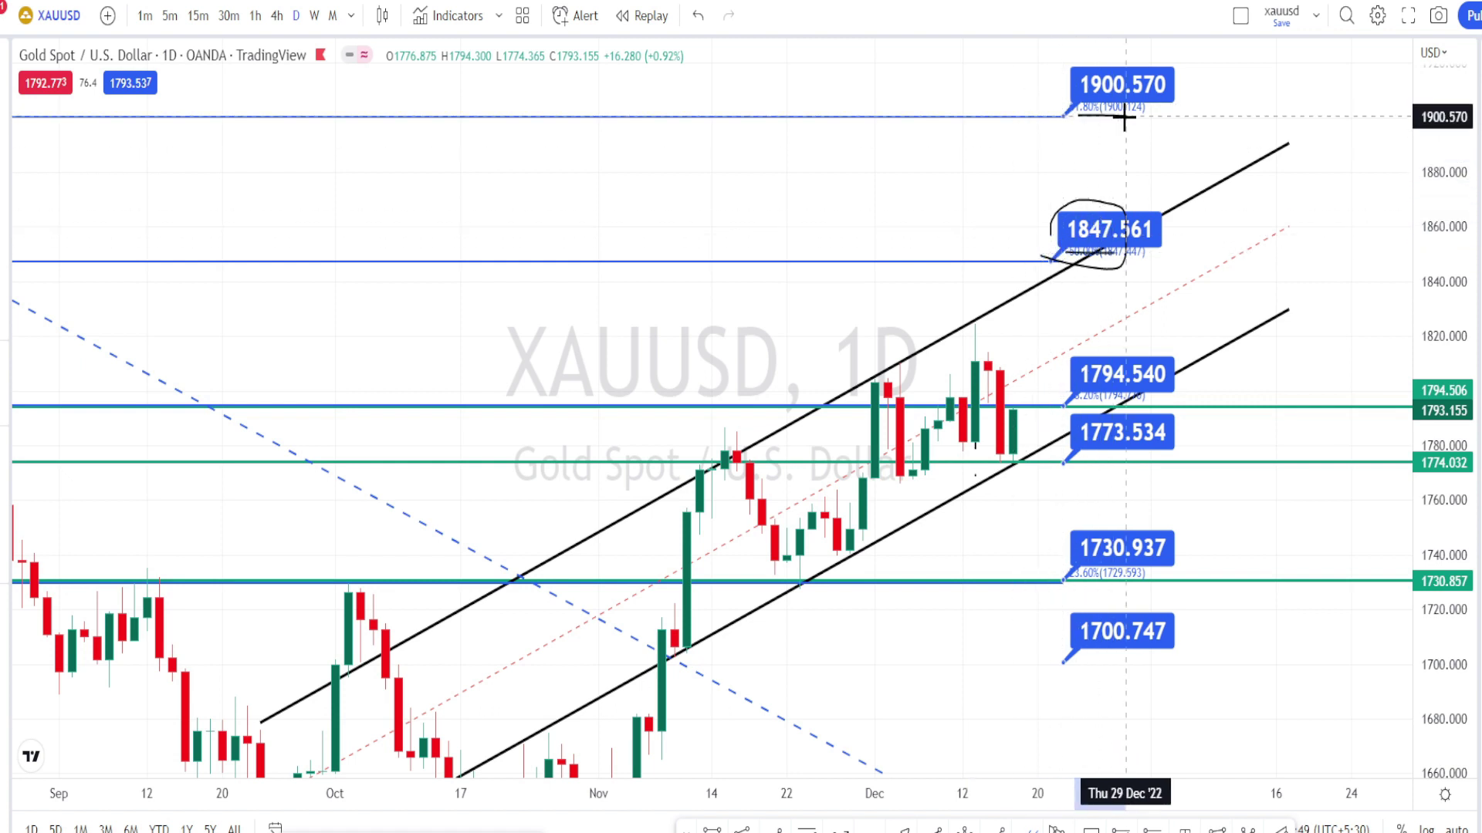
pyautogui.hotkey('ctrl', 'z')
pyautogui.moveTo(1052, 457)
pyautogui.mouseDown()
pyautogui.moveTo(1080, 471)
pyautogui.moveTo(1141, 451)
pyautogui.moveTo(1123, 411)
pyautogui.moveTo(1055, 423)
pyautogui.moveTo(1063, 455)
pyautogui.moveTo(1027, 433)
pyautogui.moveTo(1065, 586)
pyautogui.moveTo(1148, 552)
pyautogui.moveTo(1078, 536)
pyautogui.mouseUp()
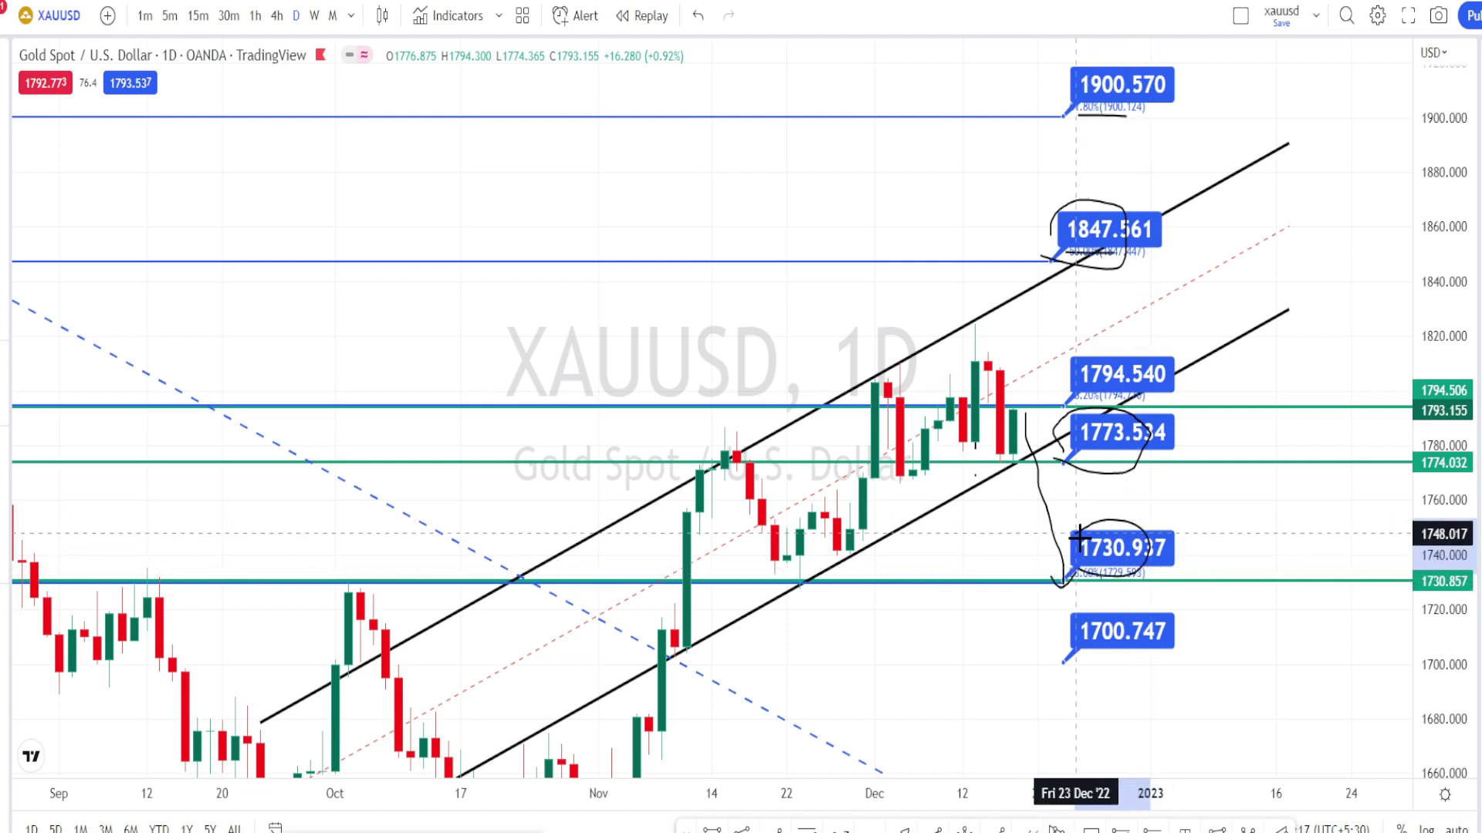
# Circle the late-November low on the 1730.857 line and sketch a falling path from the last candle to the 1700.747 level
pyautogui.moveTo(800, 567)
pyautogui.mouseDown()
pyautogui.moveTo(796, 606)
pyautogui.moveTo(784, 574)
pyautogui.mouseUp()
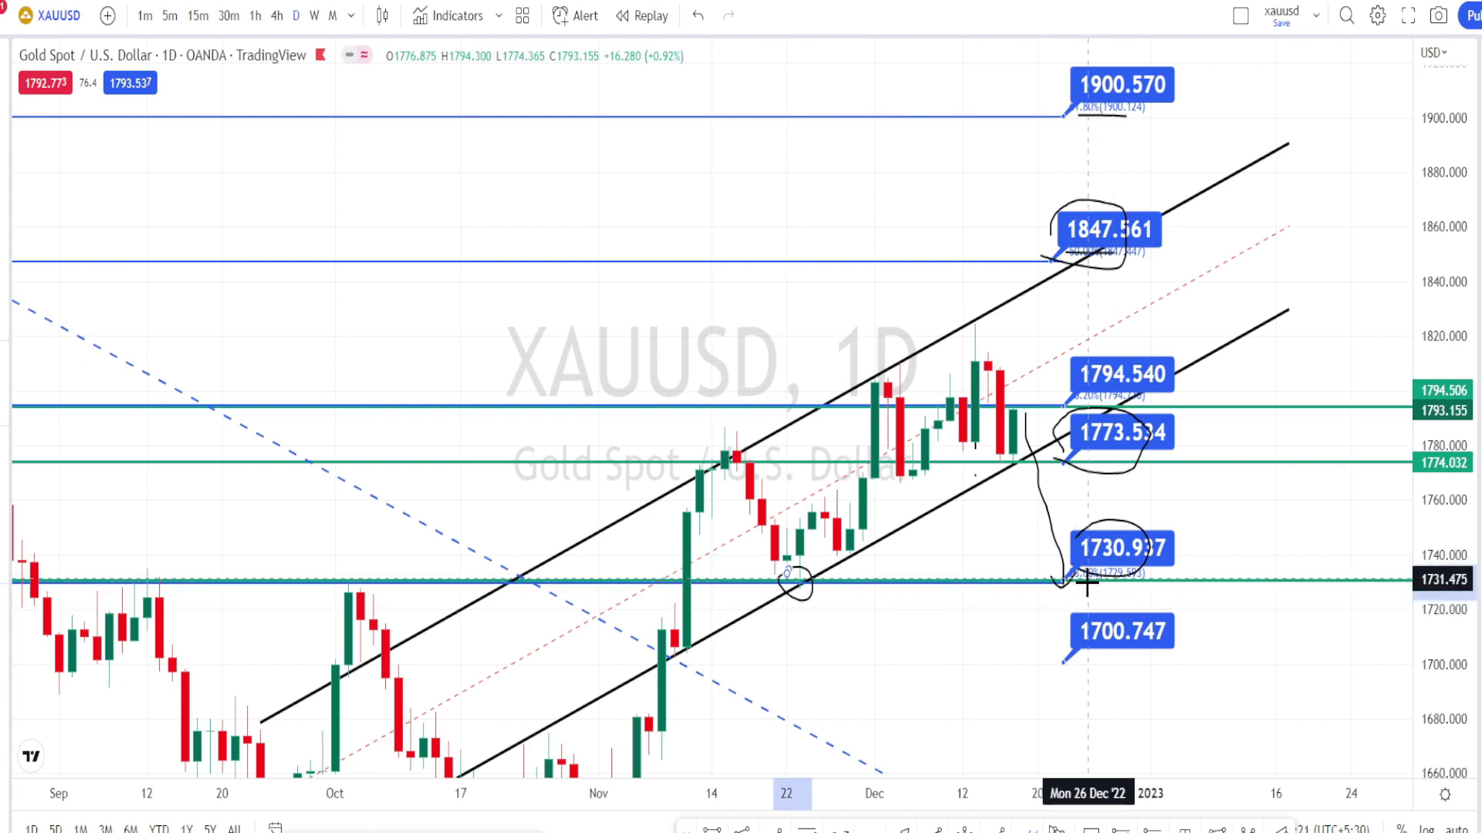
pyautogui.moveTo(1011, 421)
pyautogui.mouseDown()
pyautogui.moveTo(1052, 566)
pyautogui.moveTo(1067, 673)
pyautogui.moveTo(1052, 688)
pyautogui.moveTo(1078, 654)
pyautogui.mouseUp()
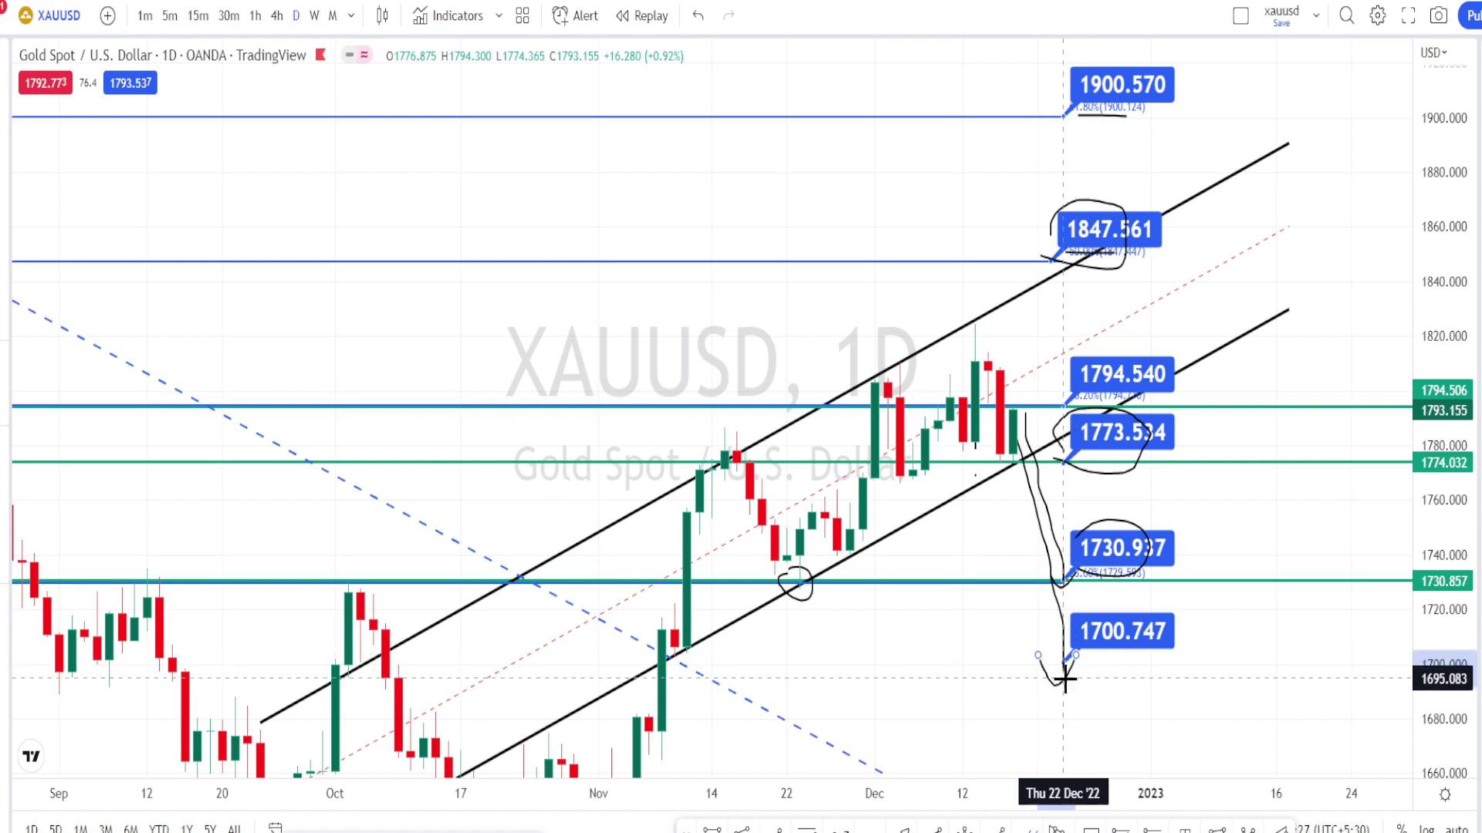
pyautogui.moveTo(1078, 665)
pyautogui.mouseDown()
pyautogui.moveTo(1137, 668)
pyautogui.moveTo(1150, 626)
pyautogui.moveTo(1063, 626)
pyautogui.moveTo(1073, 676)
pyautogui.mouseUp()
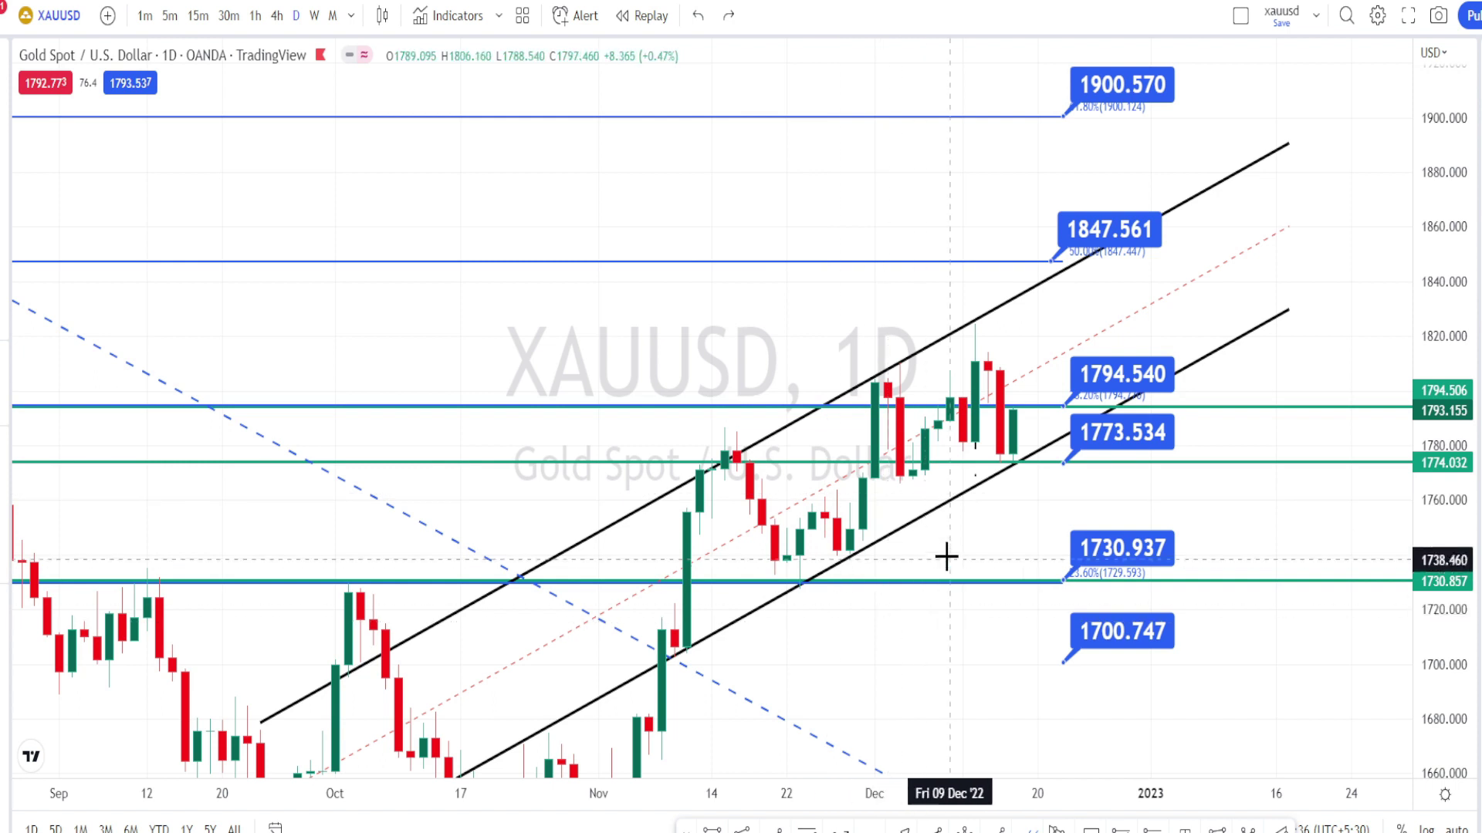
# Draw one rising freehand arrow below the channel and another above it, following its slope
pyautogui.moveTo(915, 557)
pyautogui.mouseDown()
pyautogui.moveTo(1026, 514)
pyautogui.moveTo(1038, 543)
pyautogui.mouseUp()
pyautogui.moveTo(770, 390)
pyautogui.mouseDown()
pyautogui.moveTo(926, 310)
pyautogui.moveTo(938, 331)
pyautogui.mouseUp()
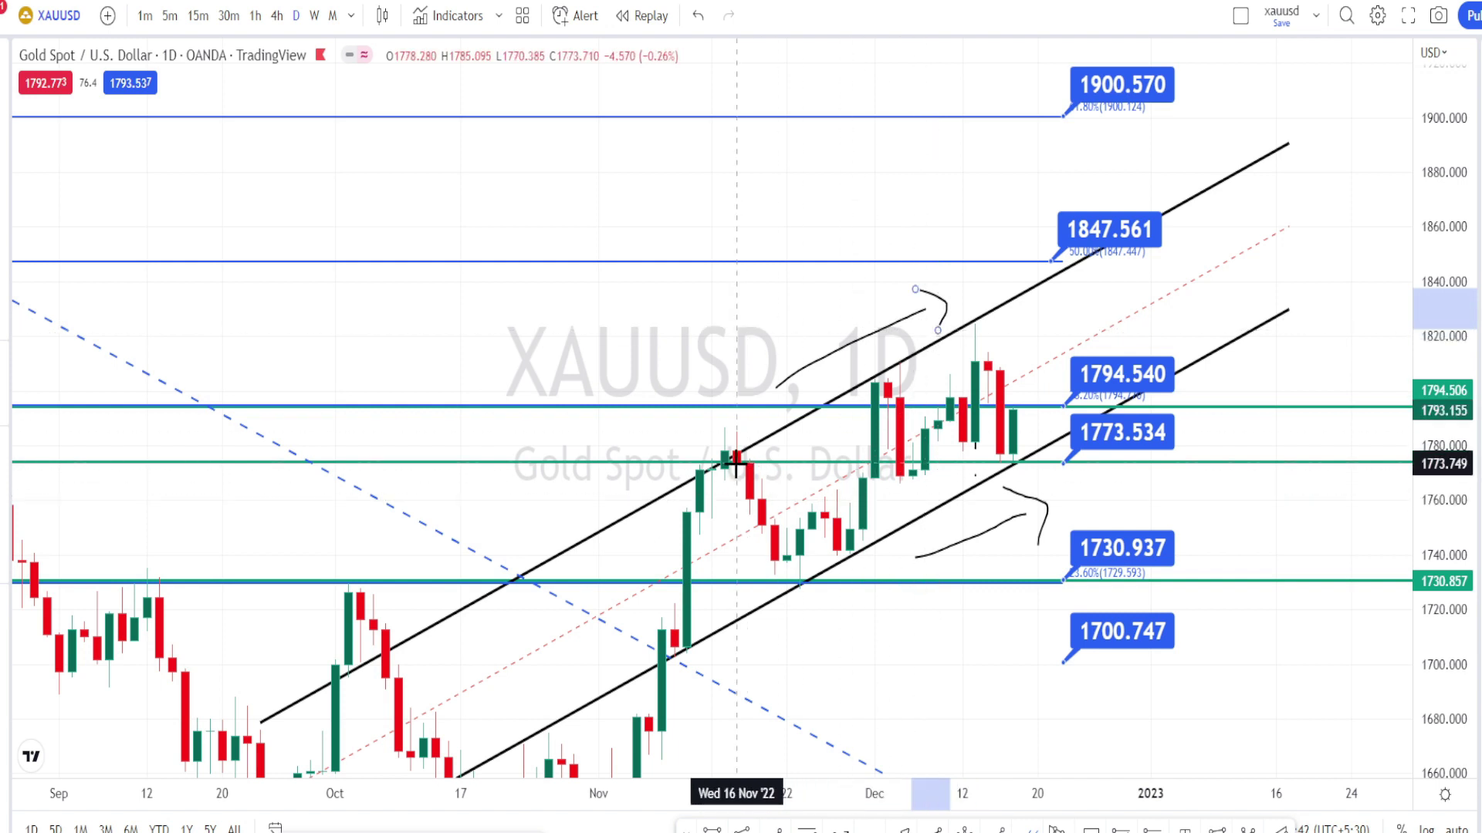
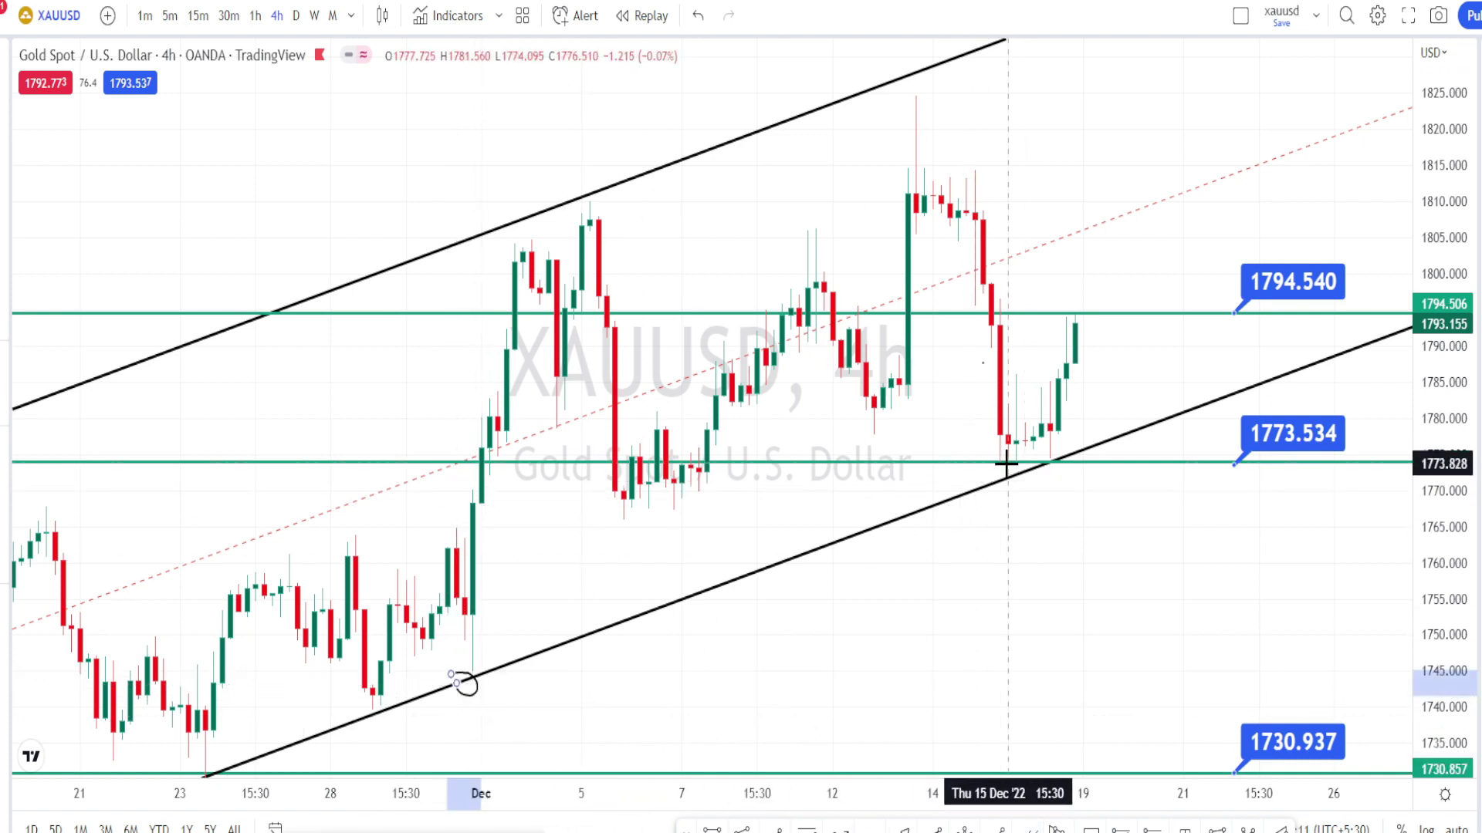
# Mark the 15 and 16 December lows where they meet the channel's lower line with small freehand circles on the 4h chart
pyautogui.moveTo(1011, 463); pyautogui.dragTo(1030, 484)
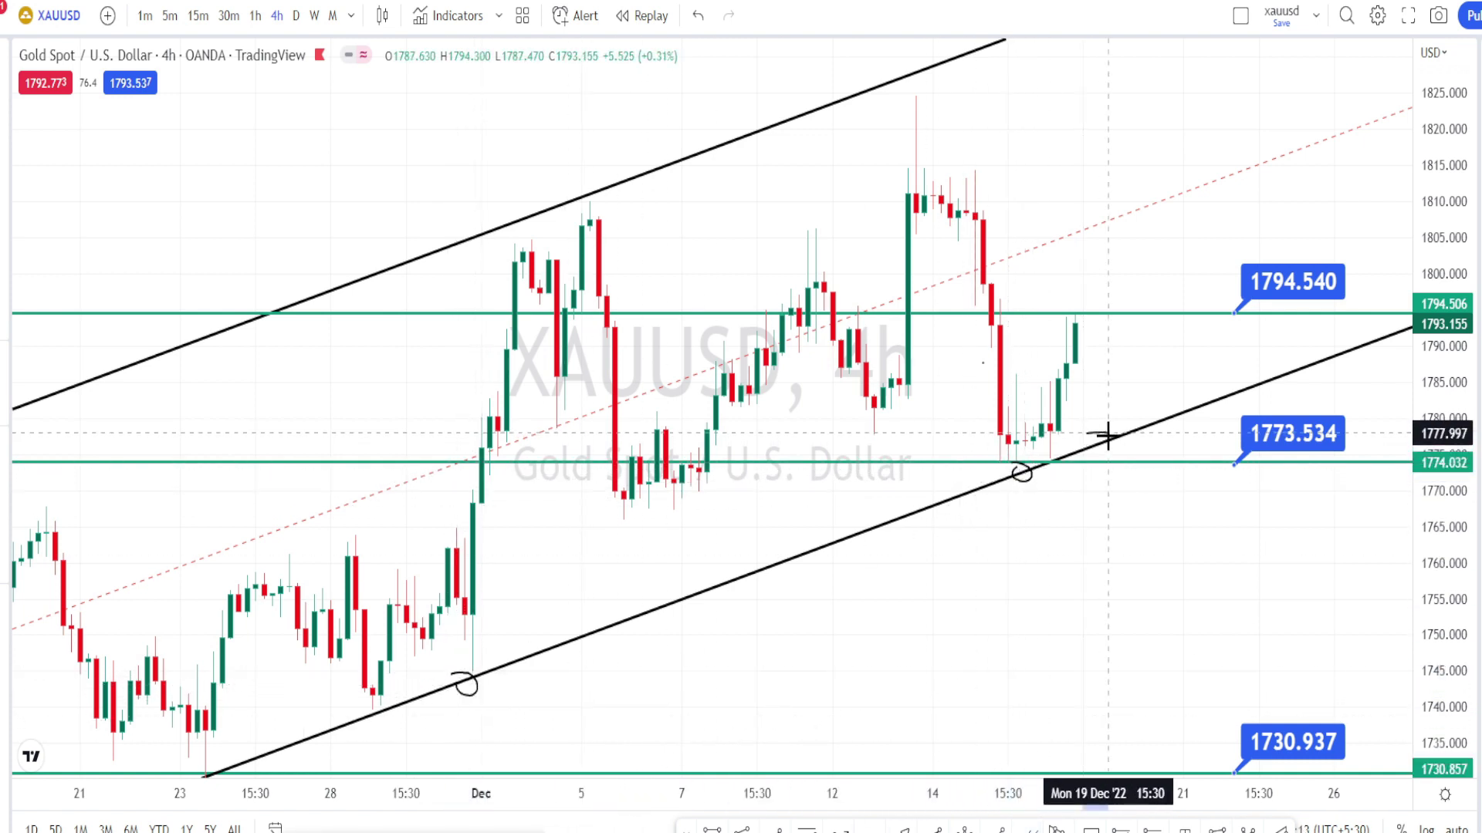
pyautogui.moveTo(1088, 443); pyautogui.dragTo(1092, 444)
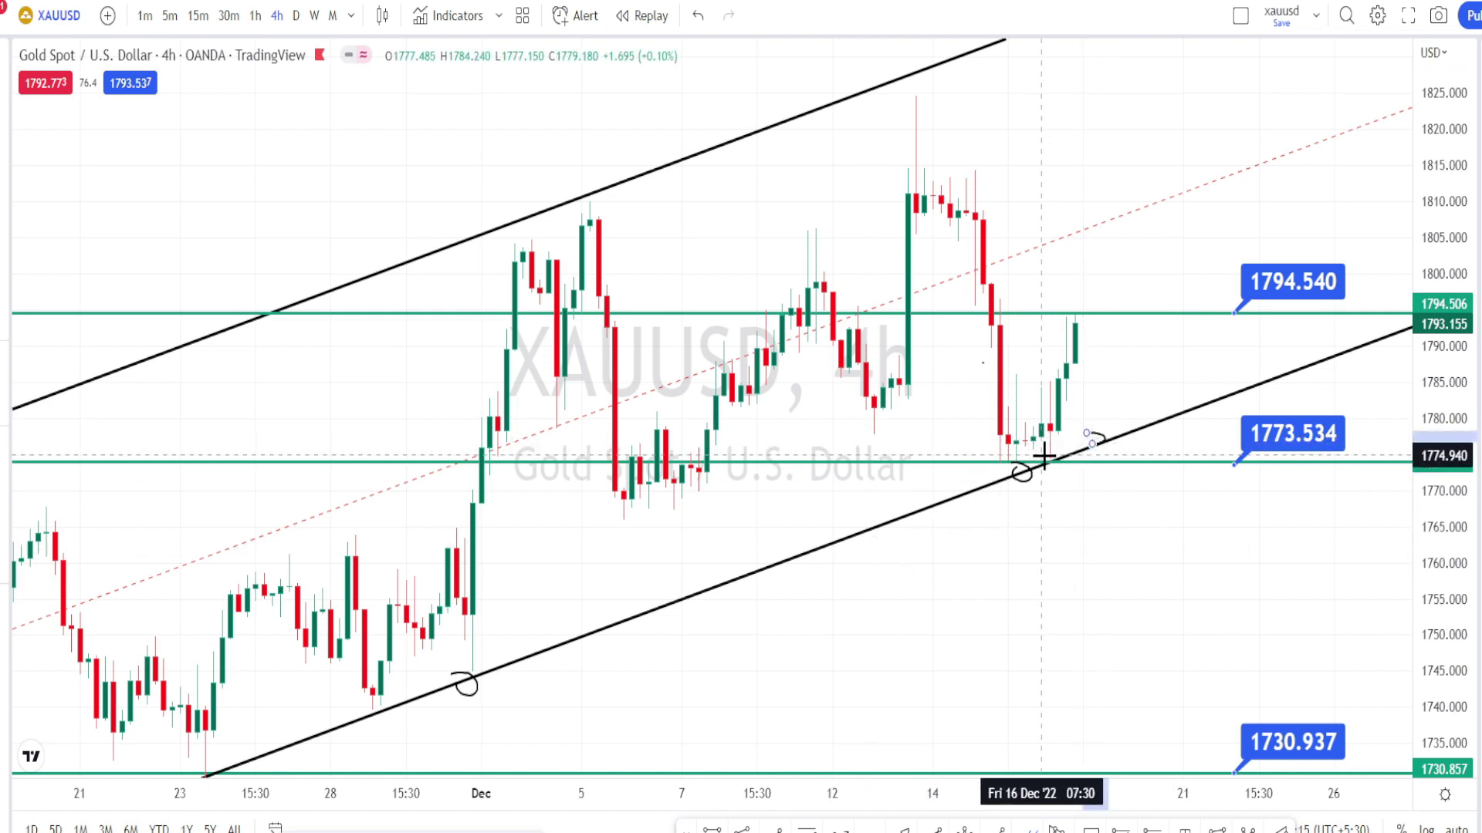
pyautogui.moveTo(1046, 455); pyautogui.dragTo(1049, 467)
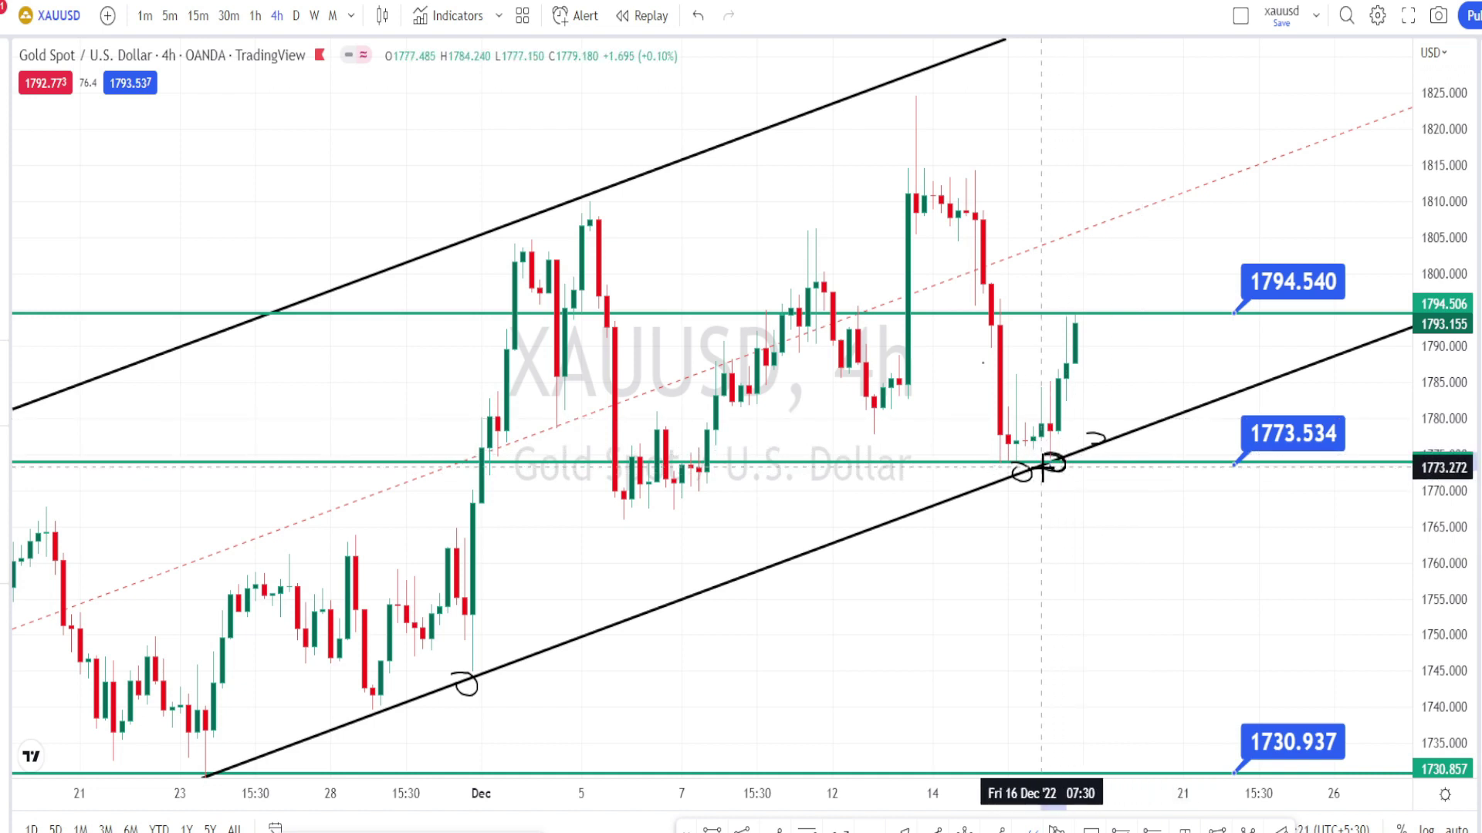
pyautogui.hotkey('ctrl', 'z')
pyautogui.moveTo(1026, 455)
pyautogui.mouseDown()
pyautogui.moveTo(1009, 480)
pyautogui.moveTo(1017, 460)
pyautogui.mouseUp()
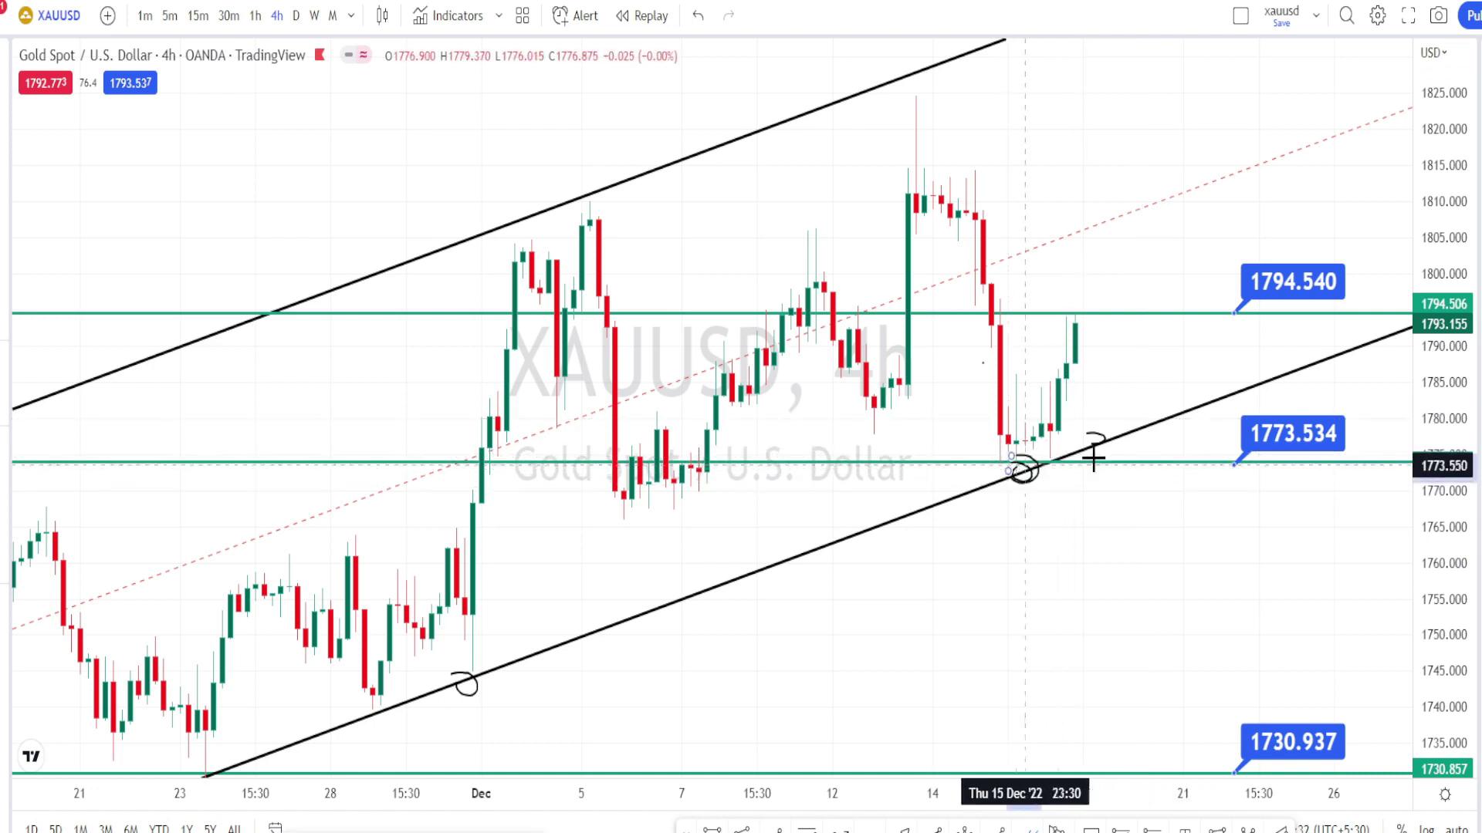
# Circle the 1773.534 label, trace the rebound up toward 1794.540, and undo the December freehand marks
pyautogui.moveTo(1254, 456)
pyautogui.mouseDown()
pyautogui.moveTo(1289, 469)
pyautogui.moveTo(1283, 410)
pyautogui.moveTo(1252, 459)
pyautogui.mouseUp()
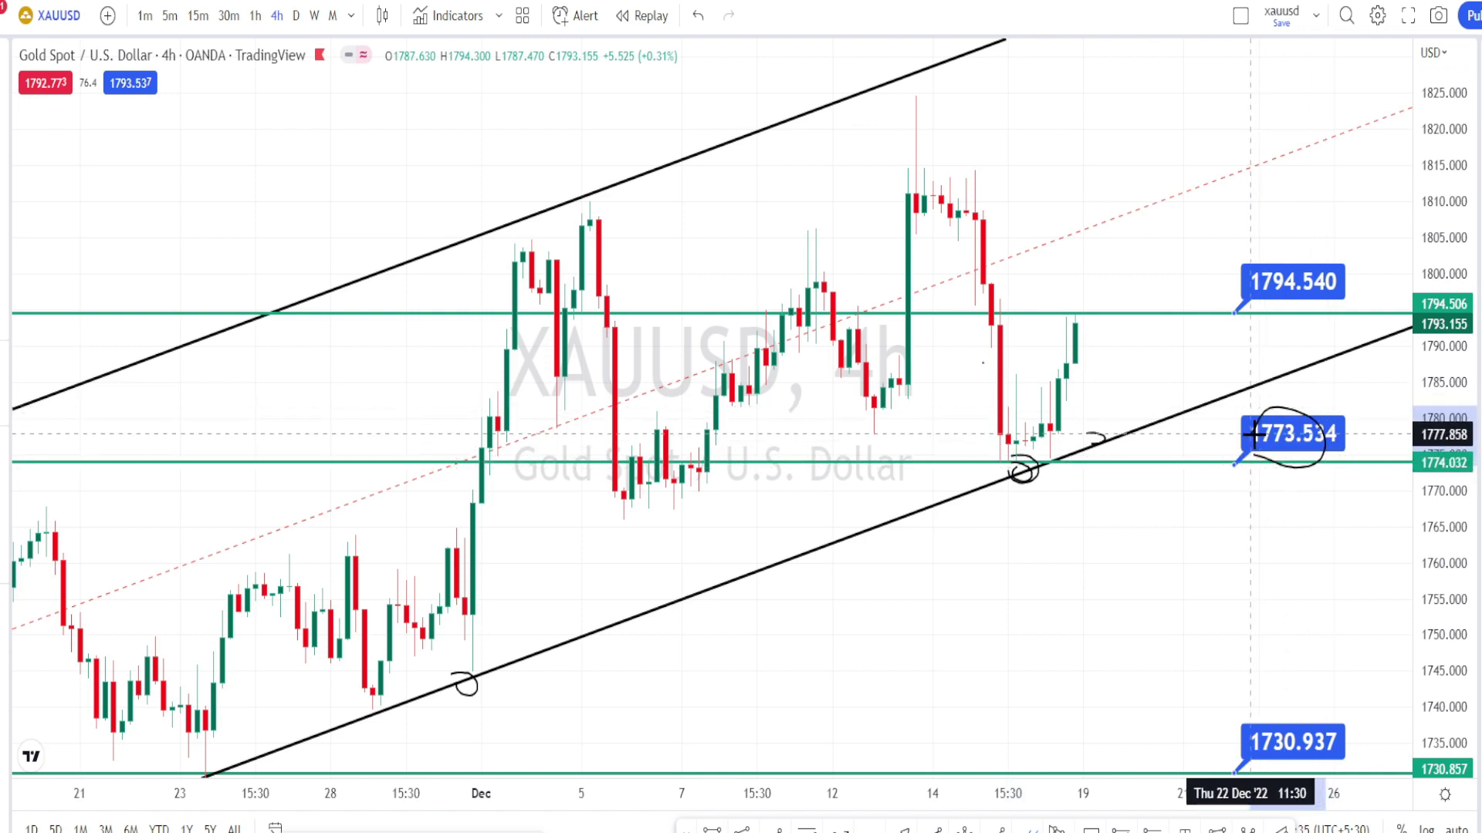
pyautogui.moveTo(1041, 461); pyautogui.dragTo(1090, 326)
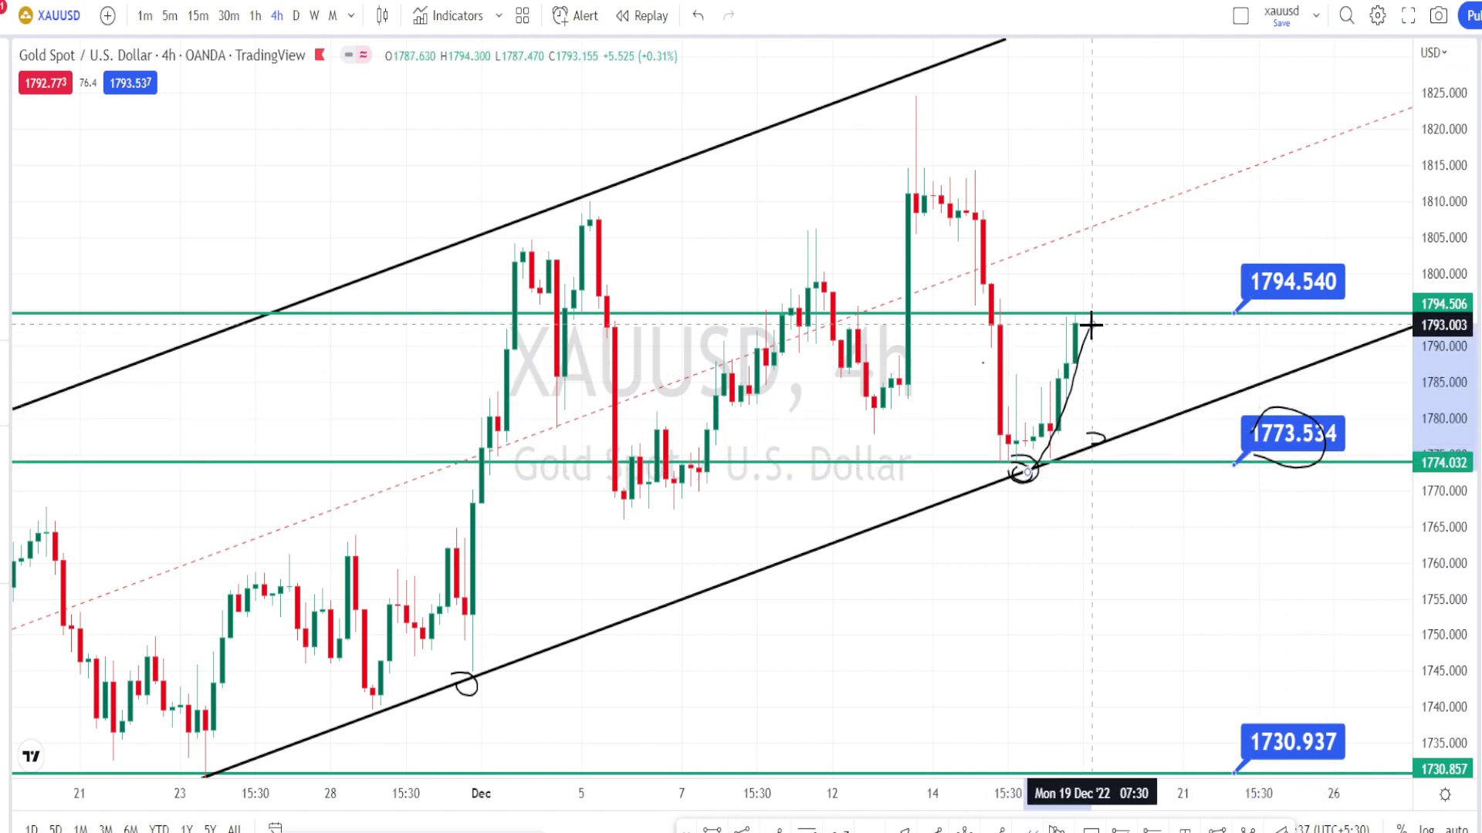
pyautogui.hotkey('ctrl', 'z')
pyautogui.hotkey('ctrl', 'z')
pyautogui.hotkey('ctrl', 'z')
pyautogui.hotkey('ctrl', 'z')
pyautogui.hotkey('ctrl', 'z')
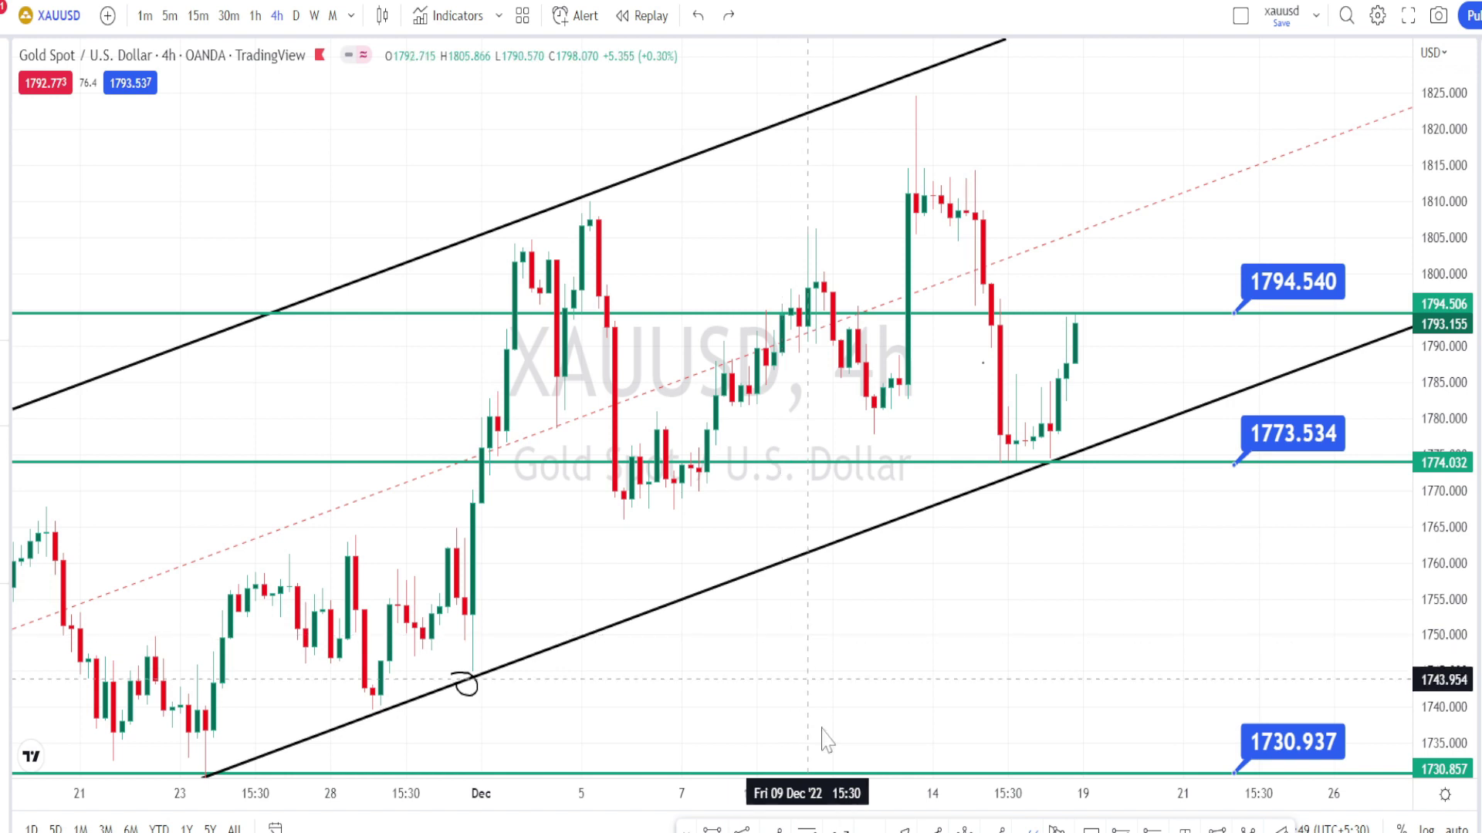
# Draw a rising blue trend line from 24 November at 1755.903 along the mid-December highs to about 1825
pyautogui.click(238, 593)
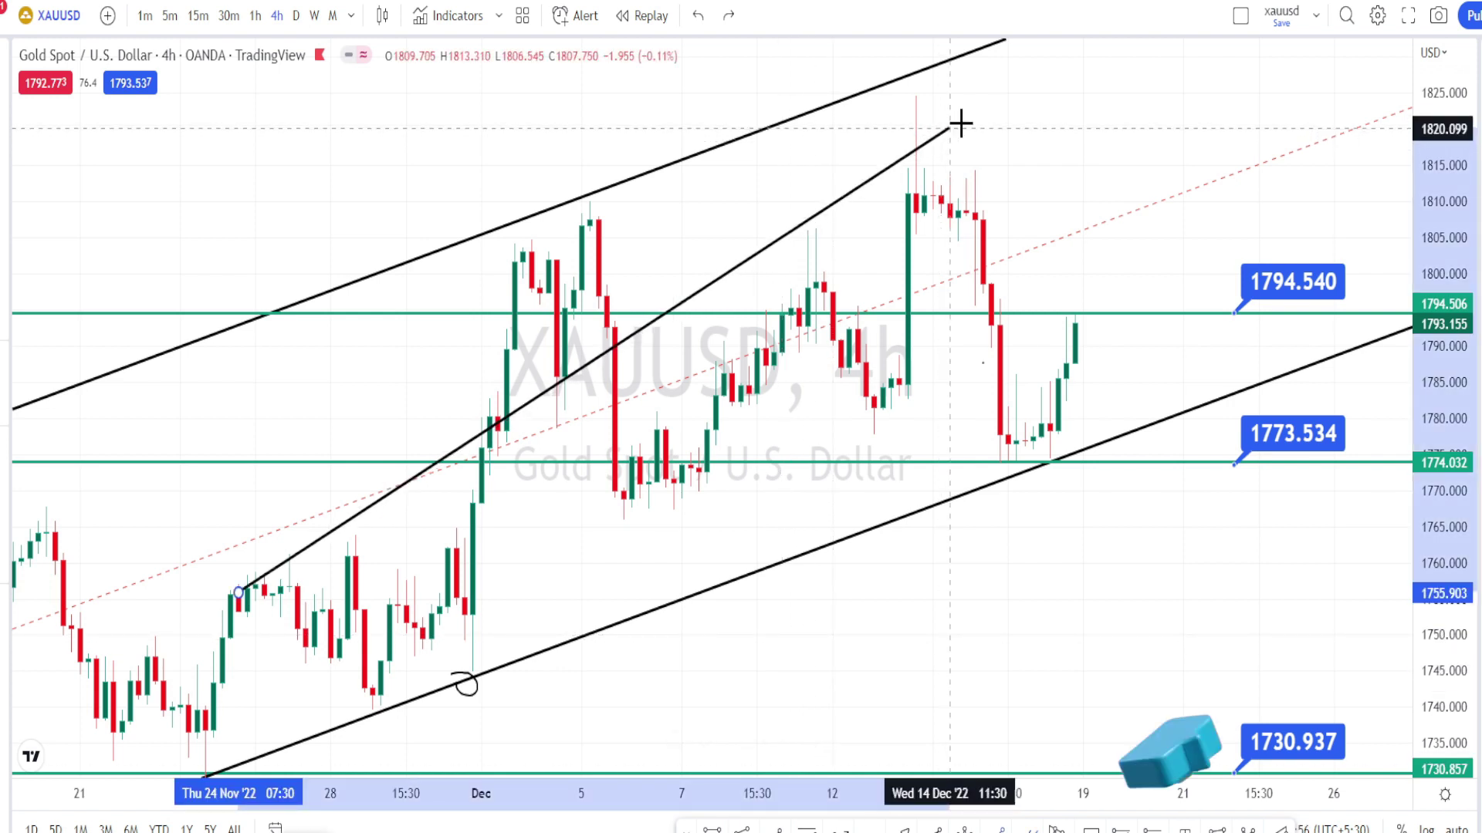
pyautogui.click(1025, 93)
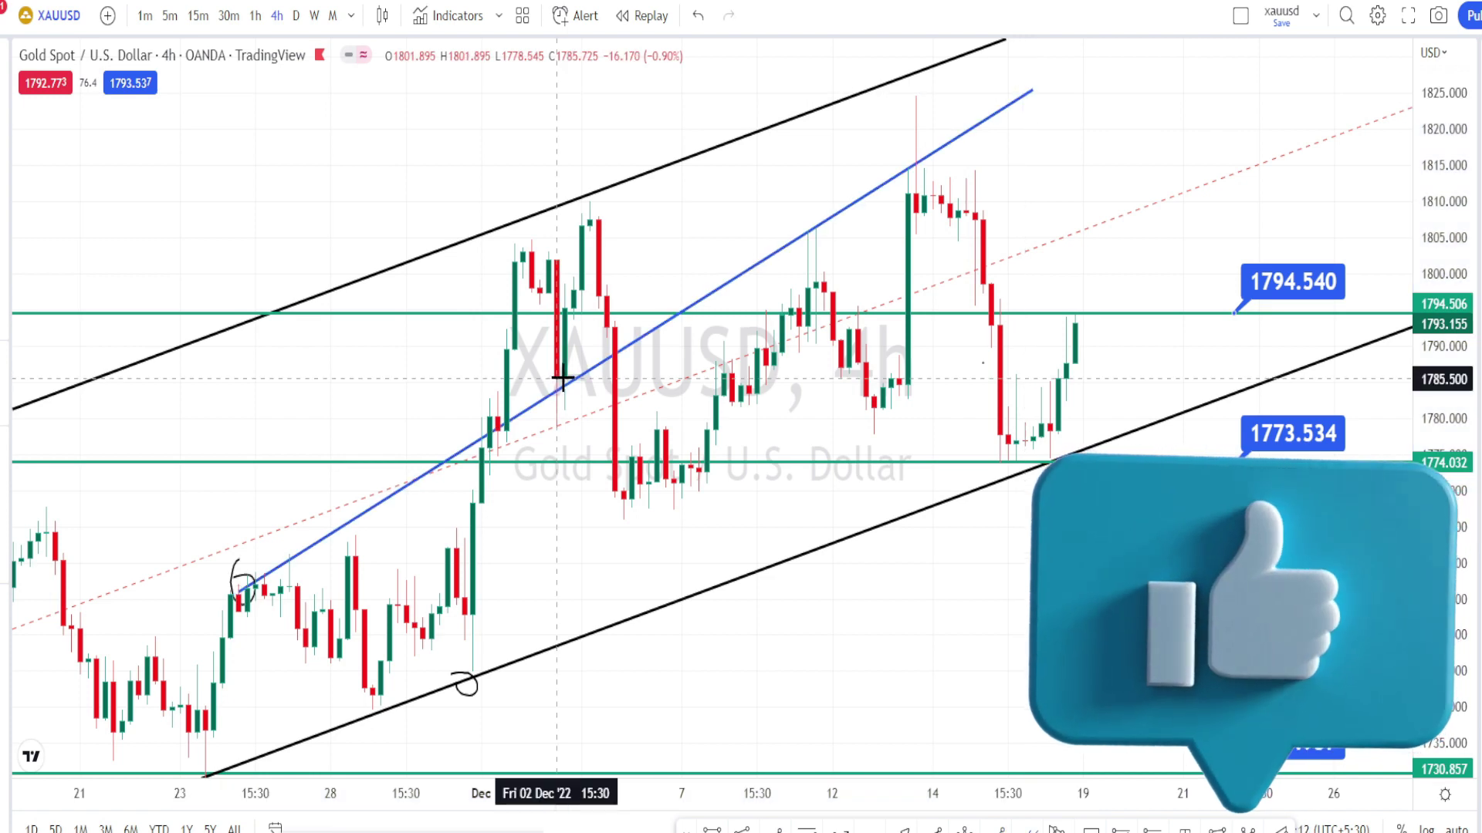
# Trace the early-December swing and circle the candles' contact points on the blue trend line up to the 14 December high
pyautogui.moveTo(541, 294); pyautogui.dragTo(567, 386)
pyautogui.moveTo(568, 312)
pyautogui.mouseDown()
pyautogui.moveTo(581, 248)
pyautogui.moveTo(597, 293)
pyautogui.mouseUp()
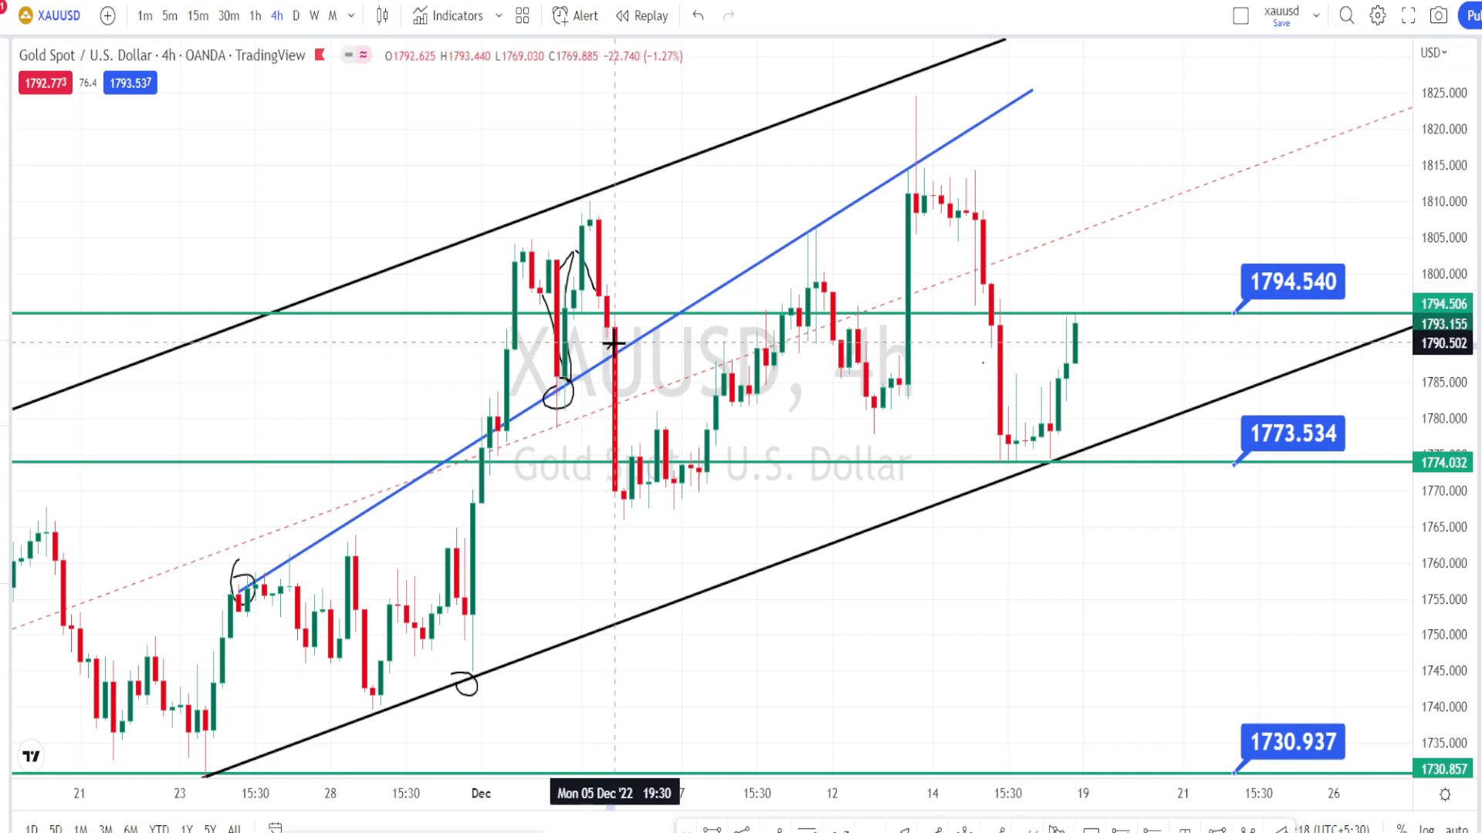
pyautogui.moveTo(614, 343); pyautogui.dragTo(598, 375)
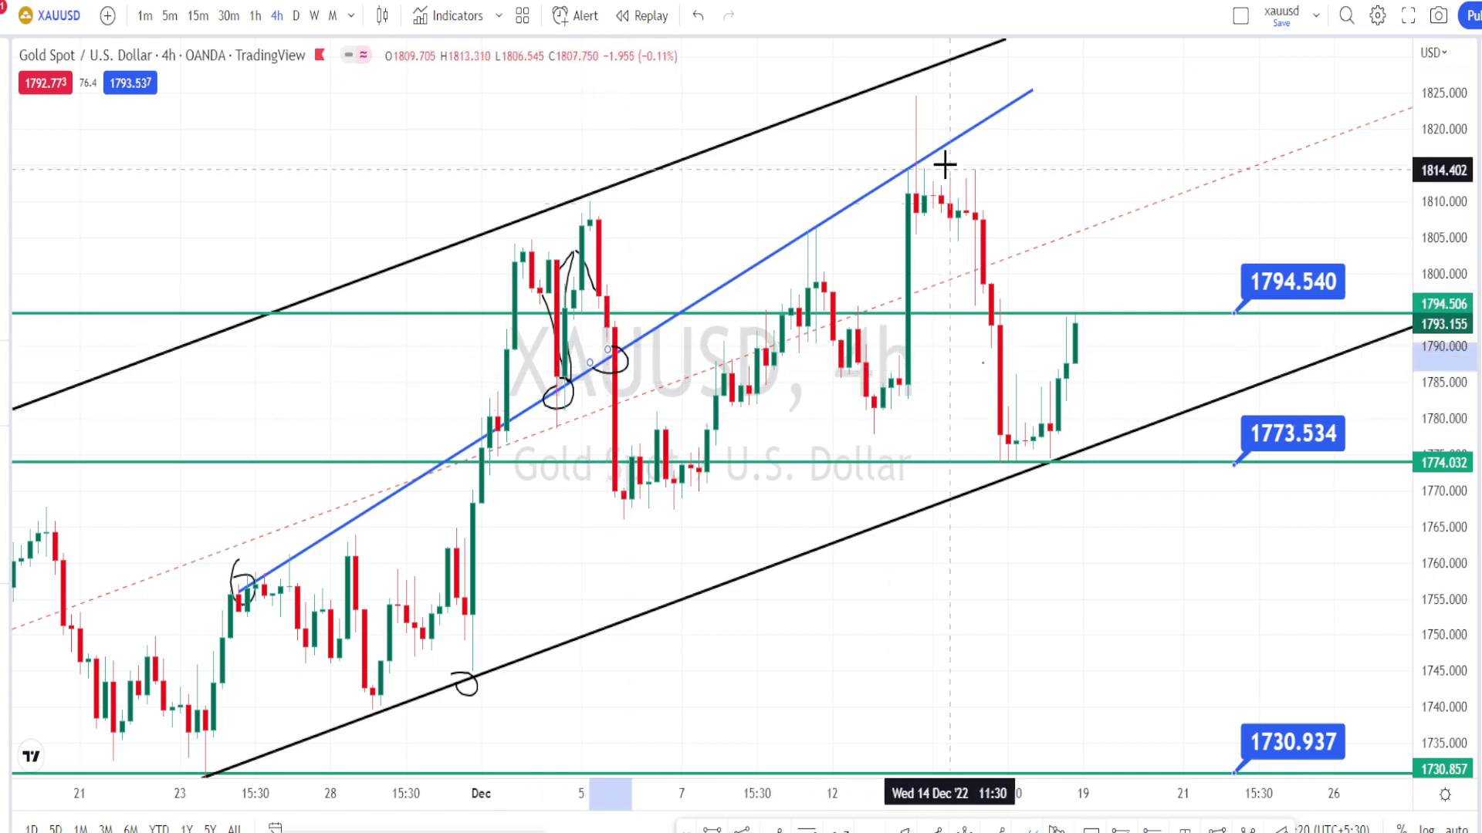
pyautogui.moveTo(904, 163)
pyautogui.mouseDown()
pyautogui.moveTo(922, 183)
pyautogui.moveTo(890, 166)
pyautogui.mouseUp()
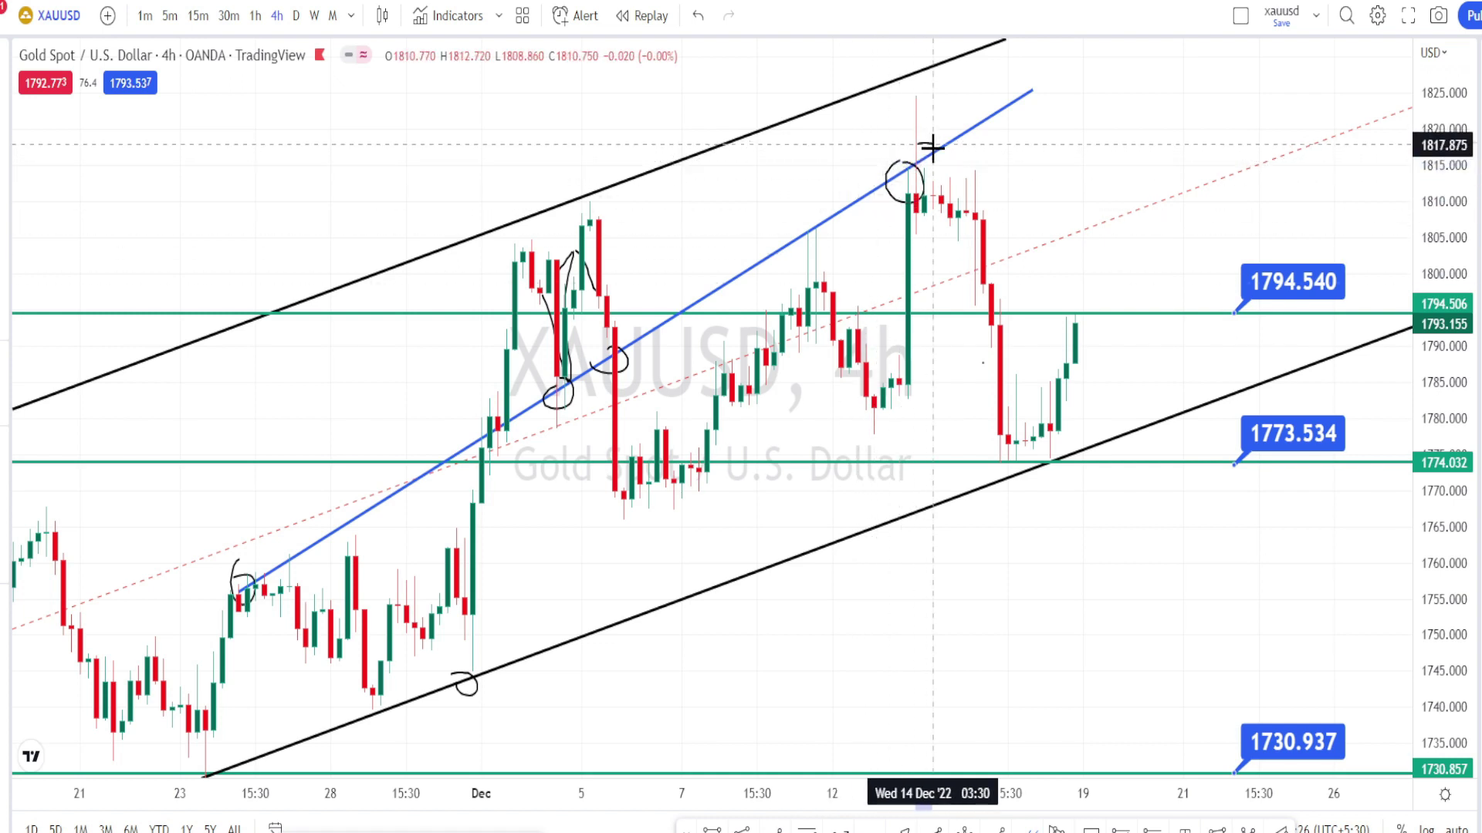
# Trace the mid-December drop to 1773.534, circle points on the channel's lower line, and sketch the rebound beside the latest candles
pyautogui.moveTo(932, 146)
pyautogui.mouseDown()
pyautogui.moveTo(909, 149)
pyautogui.moveTo(1003, 467)
pyautogui.mouseUp()
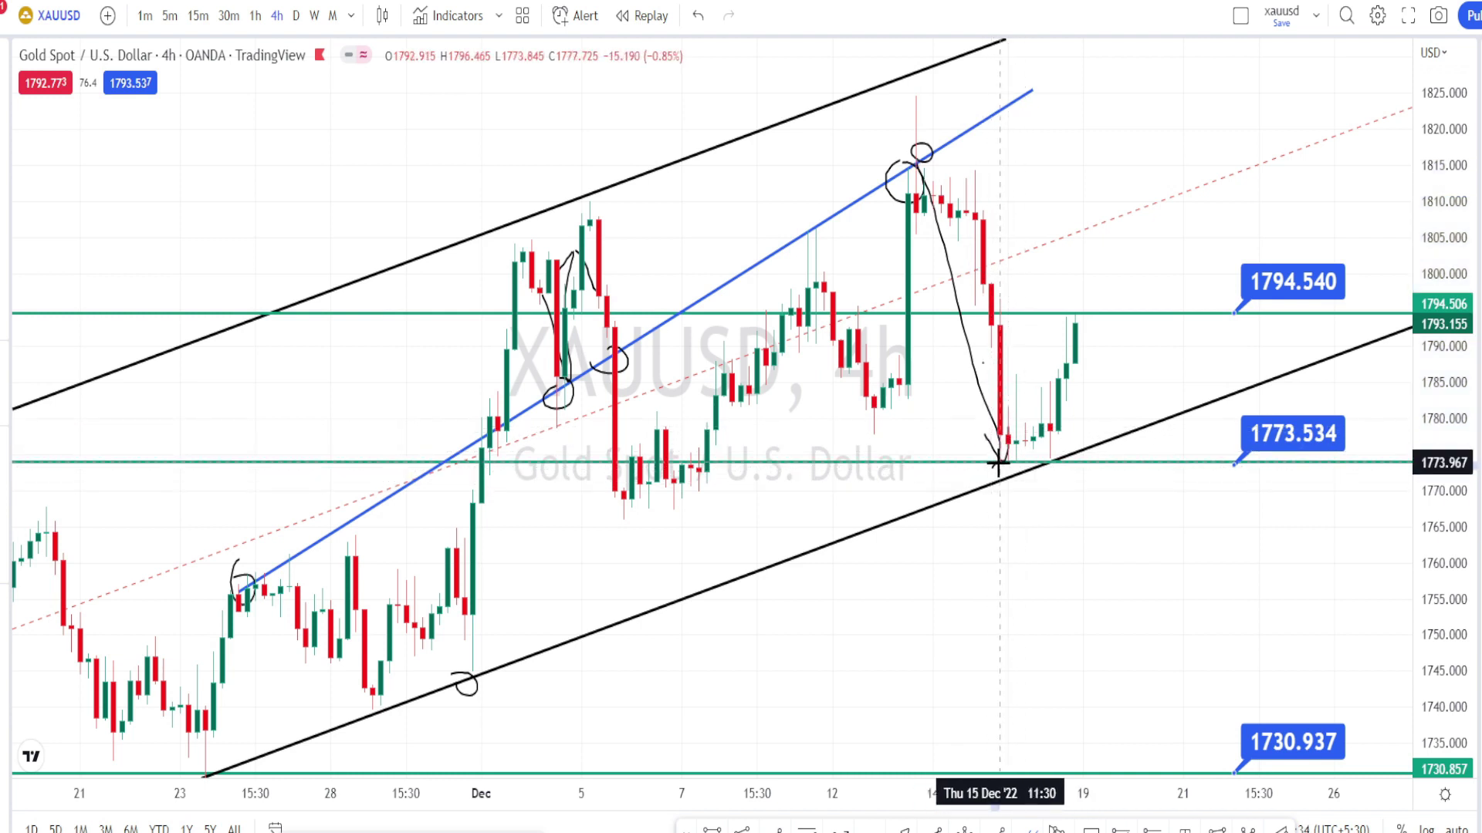
pyautogui.moveTo(997, 461)
pyautogui.mouseDown()
pyautogui.moveTo(982, 510)
pyautogui.moveTo(980, 488)
pyautogui.mouseUp()
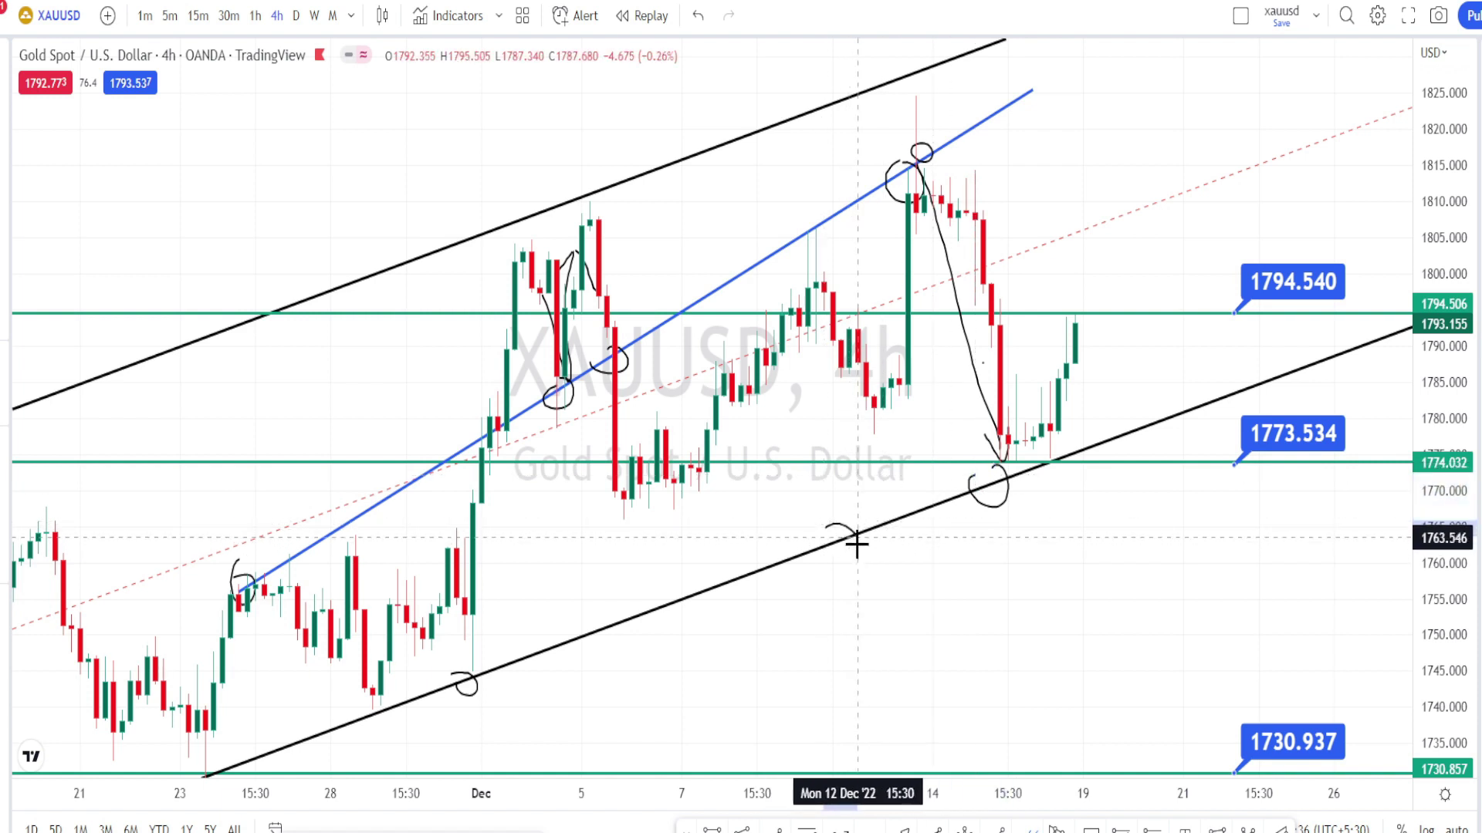
pyautogui.moveTo(852, 531); pyautogui.dragTo(828, 540)
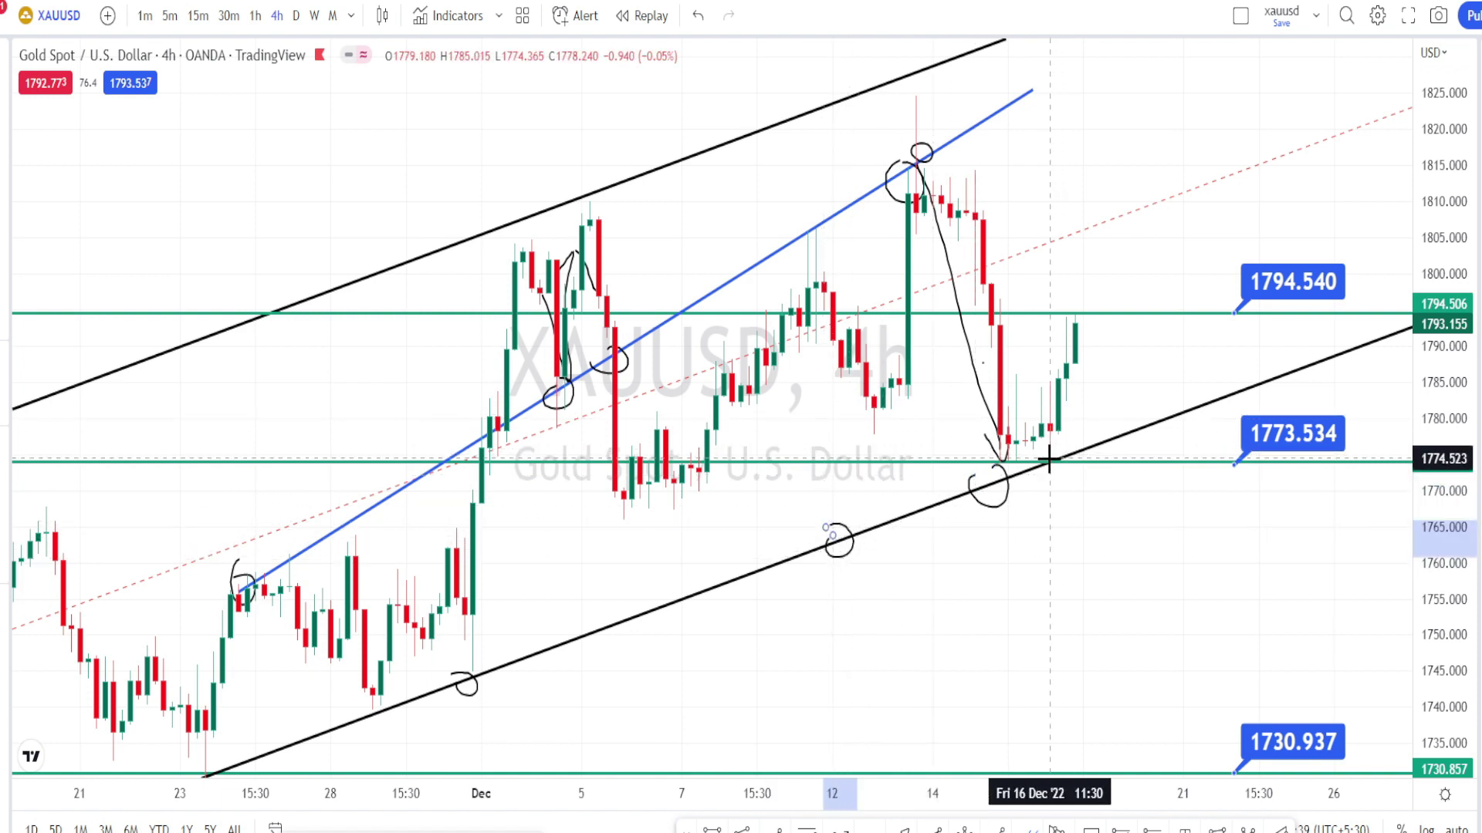
pyautogui.moveTo(1063, 429)
pyautogui.mouseDown()
pyautogui.moveTo(1092, 327)
pyautogui.moveTo(1075, 336)
pyautogui.moveTo(1098, 344)
pyautogui.mouseUp()
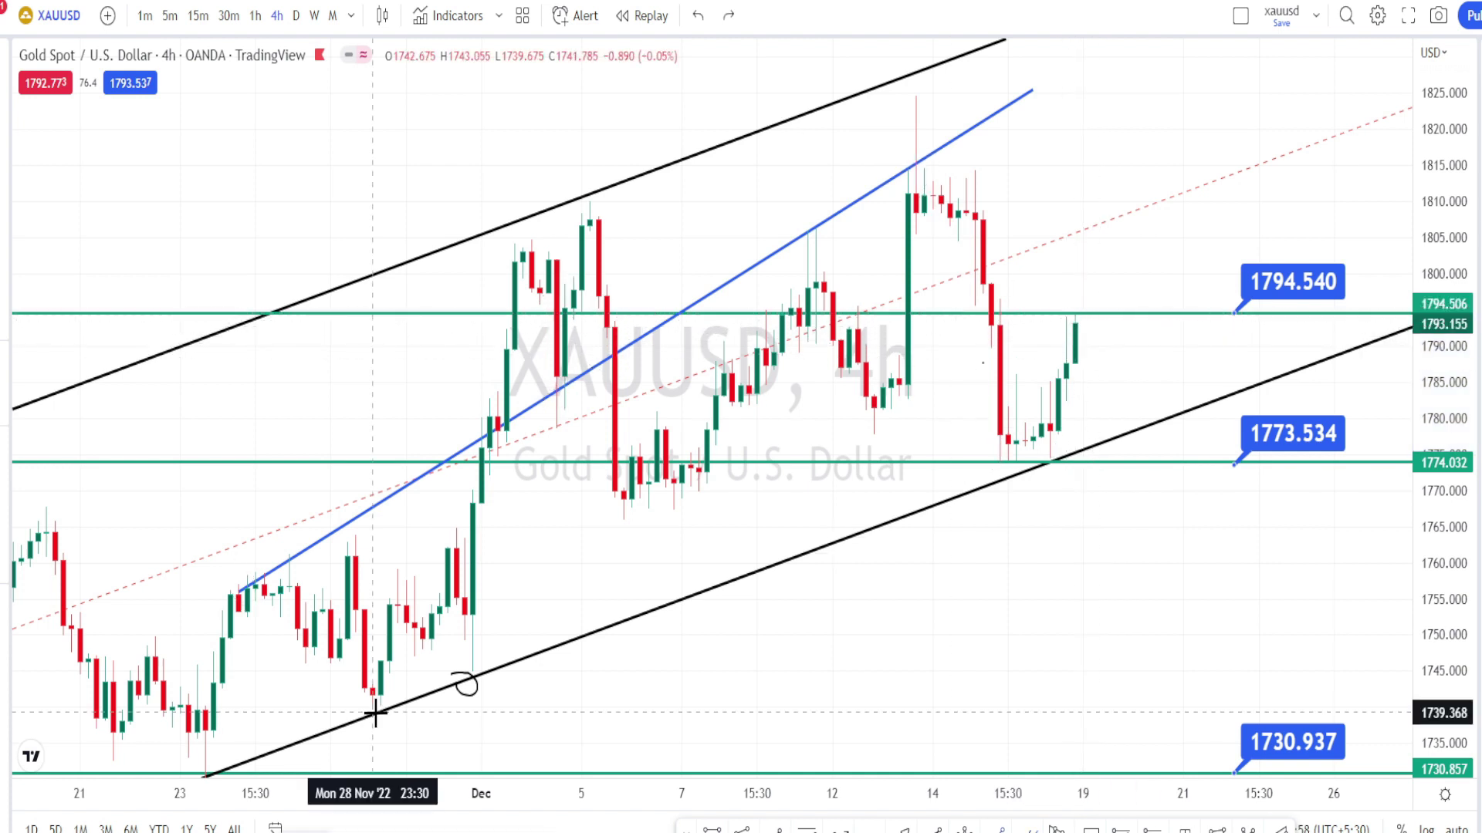
# Draw a second rising blue trend line from the 28 November low at 1740.758 to about 1813, below the first one
pyautogui.click(375, 704)
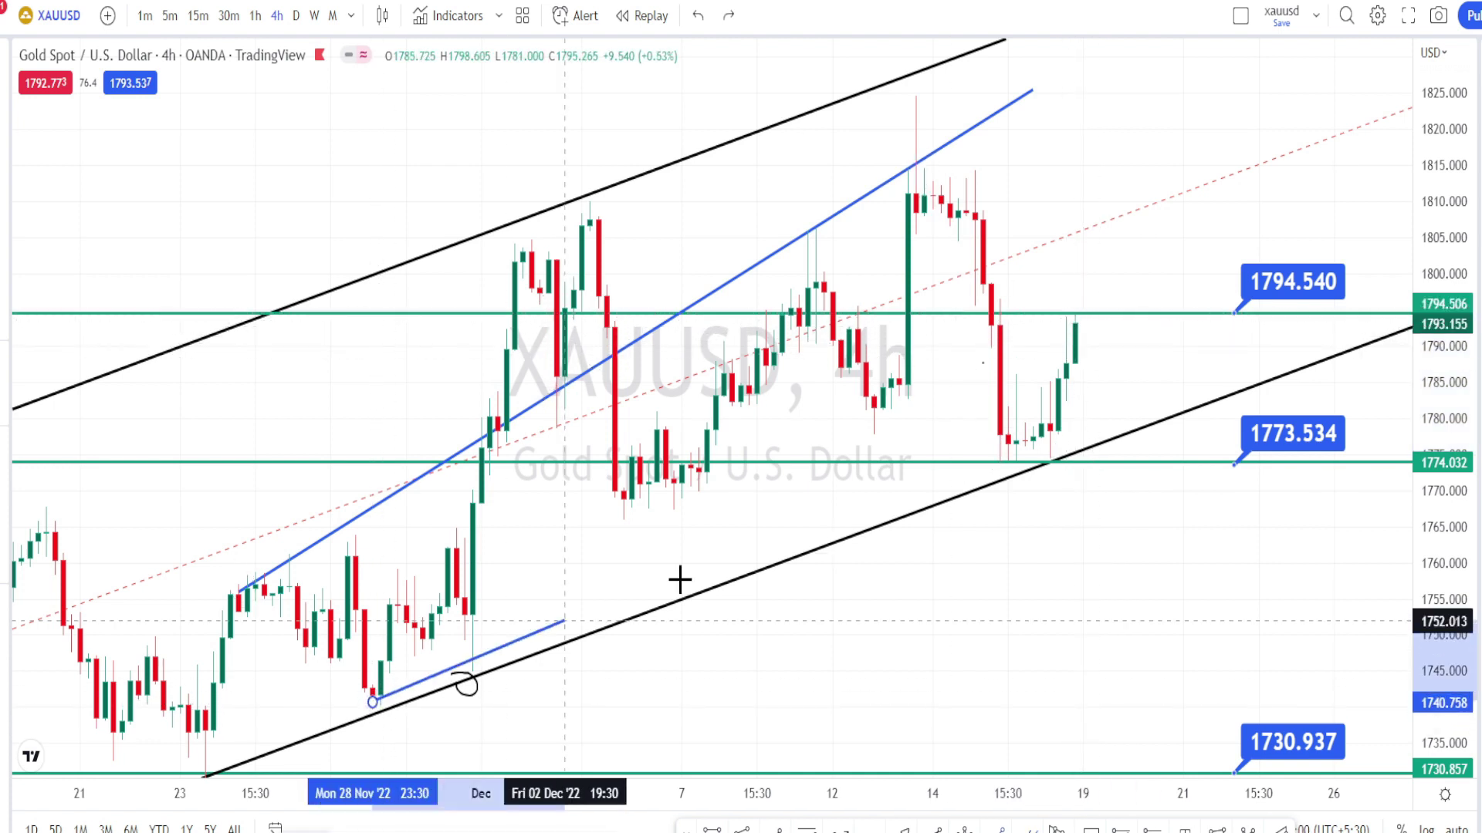
pyautogui.click(1290, 175)
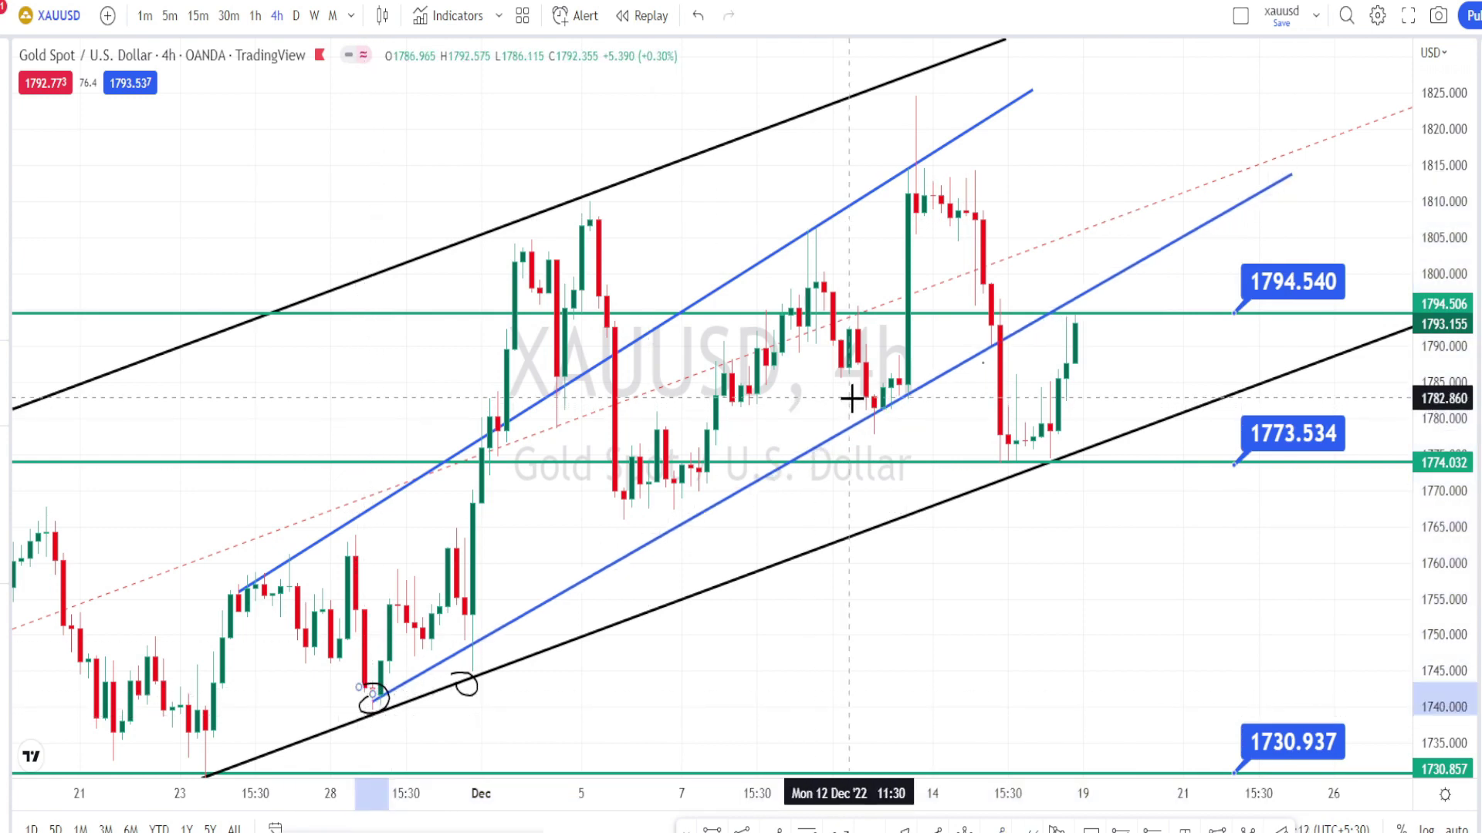
# Circle the mid-December low on the lower blue line and the latest candle's contact with that line near 1794.540
pyautogui.moveTo(852, 397); pyautogui.dragTo(873, 443)
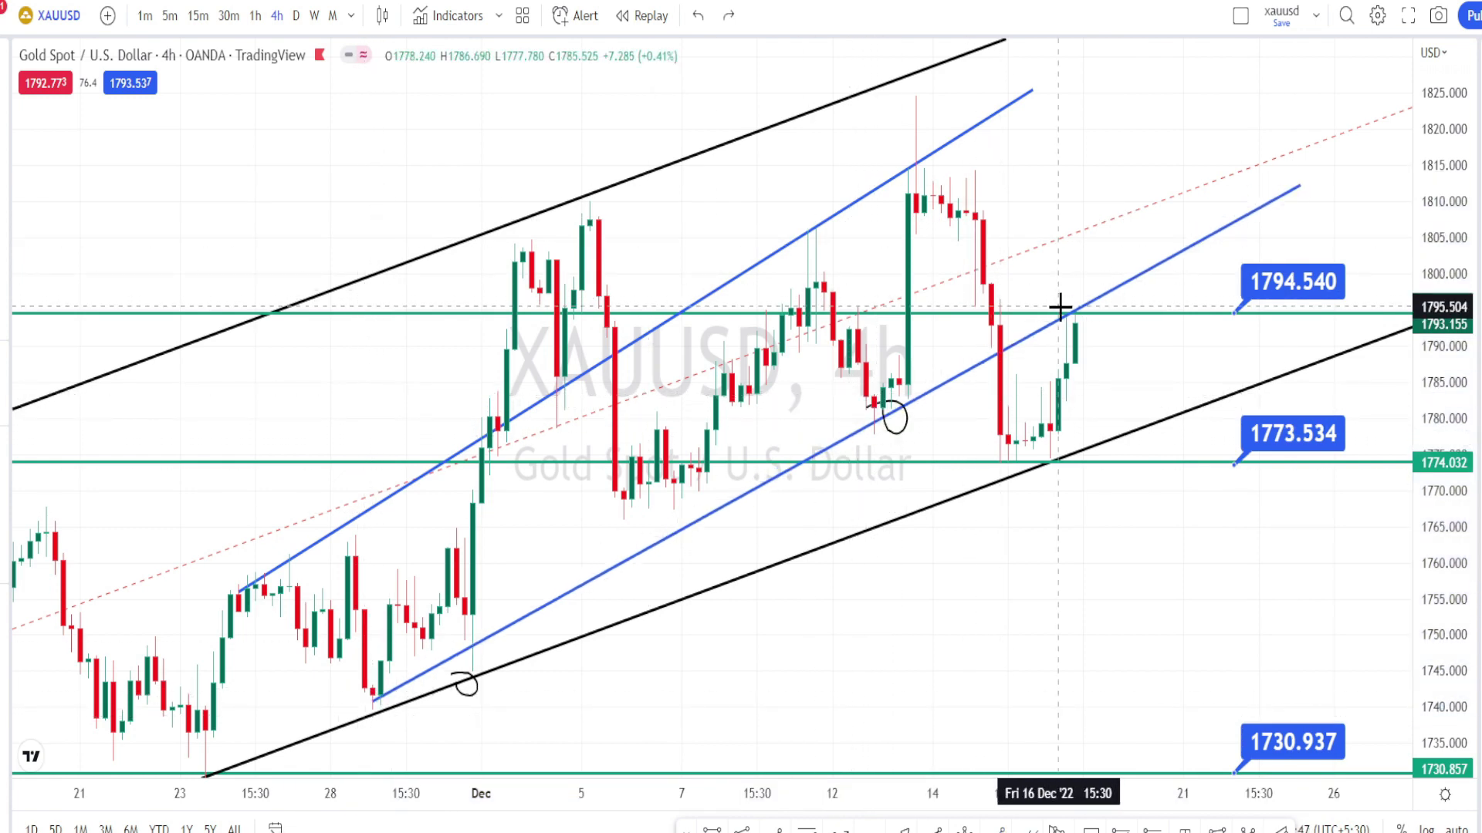
pyautogui.moveTo(1059, 308); pyautogui.dragTo(1057, 328)
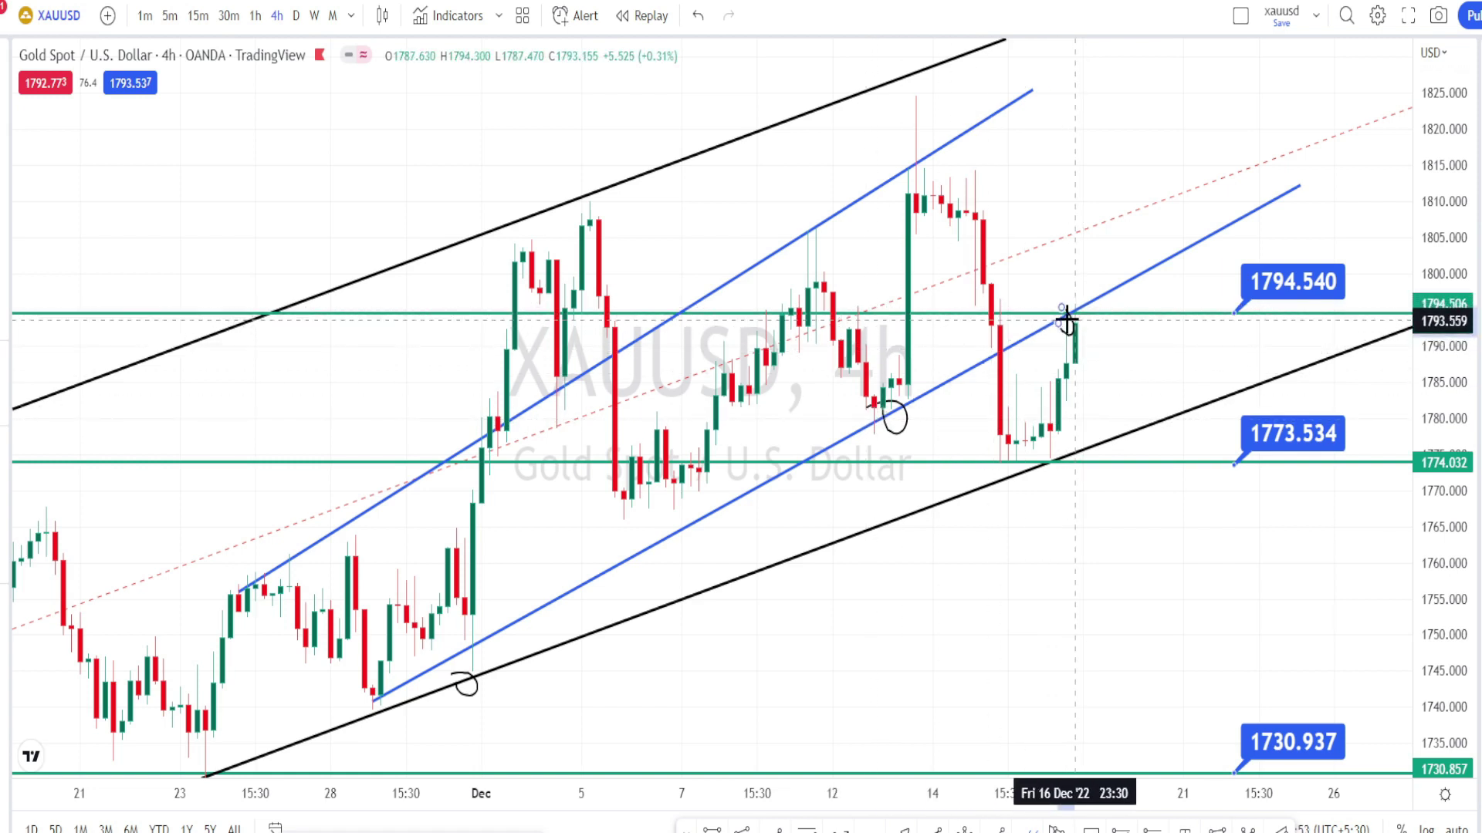
# Circle the latest candle's contact with the lower blue trend line at 1794.540 and undo the extra marks sketched around it
pyautogui.moveTo(1070, 304)
pyautogui.mouseDown()
pyautogui.moveTo(1086, 326)
pyautogui.moveTo(1072, 267)
pyautogui.moveTo(1054, 305)
pyautogui.mouseUp()
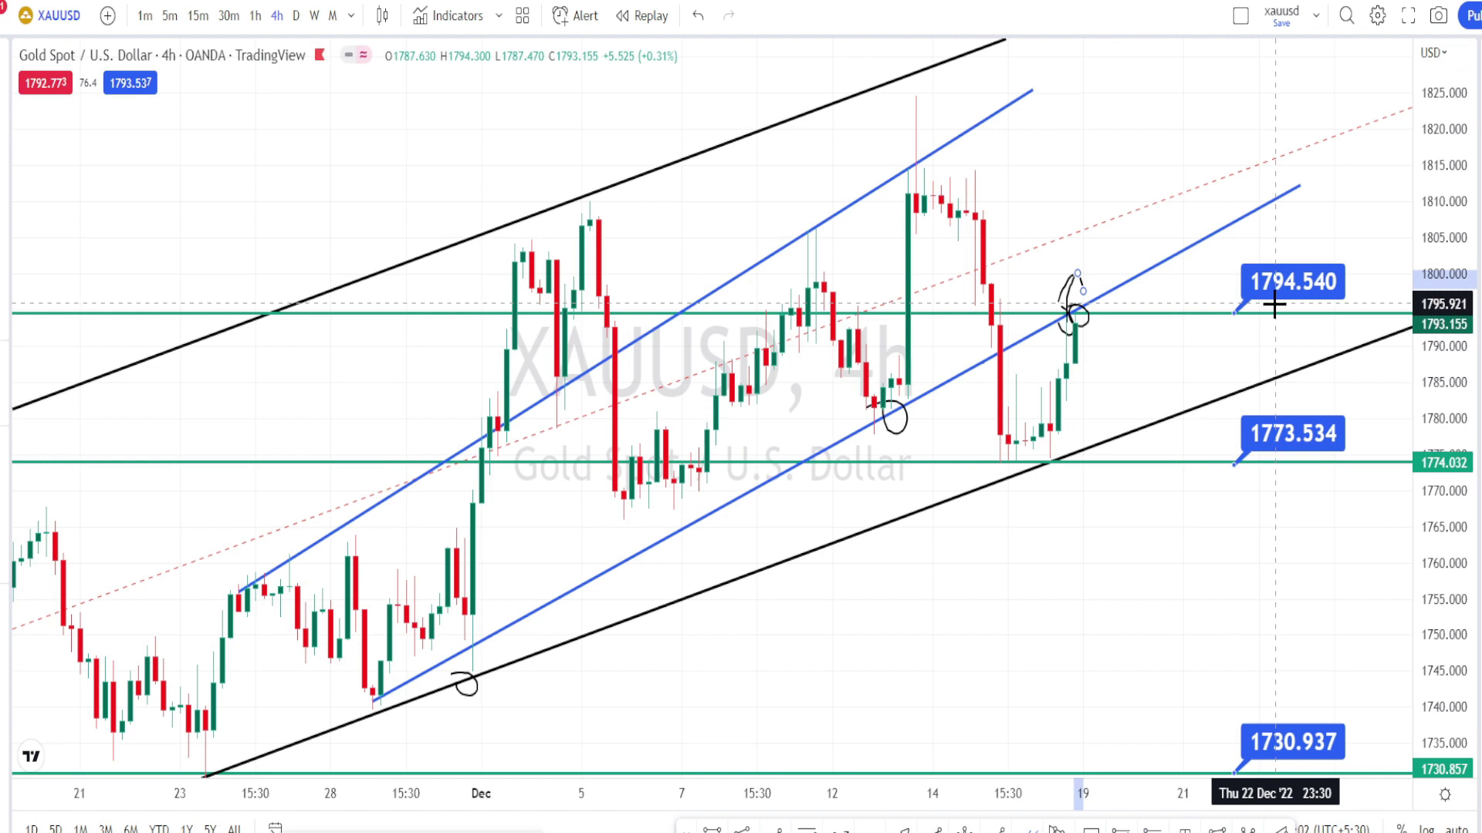
pyautogui.hotkey('ctrl', 'z')
pyautogui.hotkey('ctrl', 'z')
pyautogui.hotkey('ctrl', 'z')
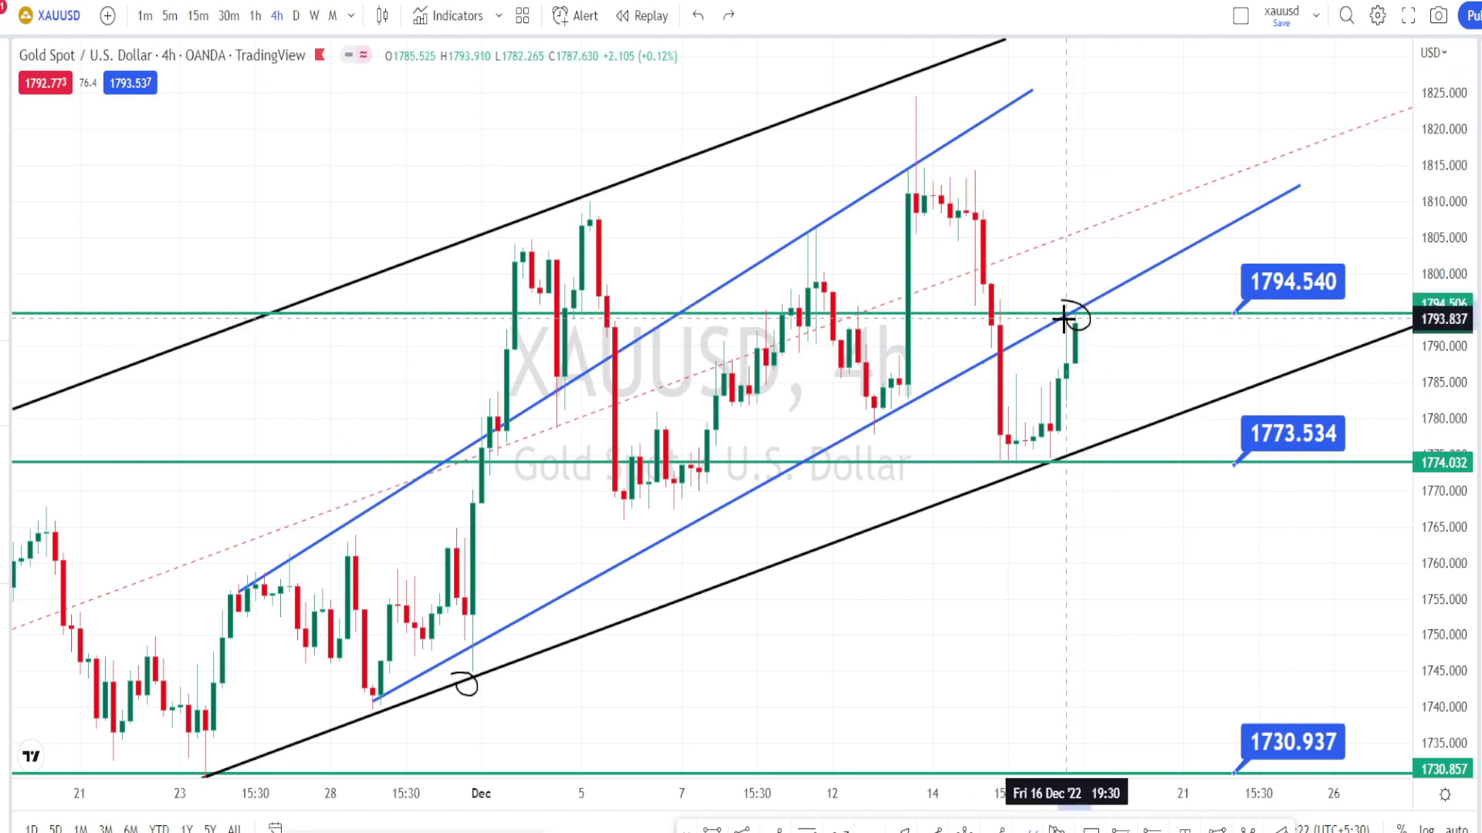
# Try to trace the swings from the 5 December high to the latest candle with a zigzag arrow, ending in a projected drop
pyautogui.click(840, 830)
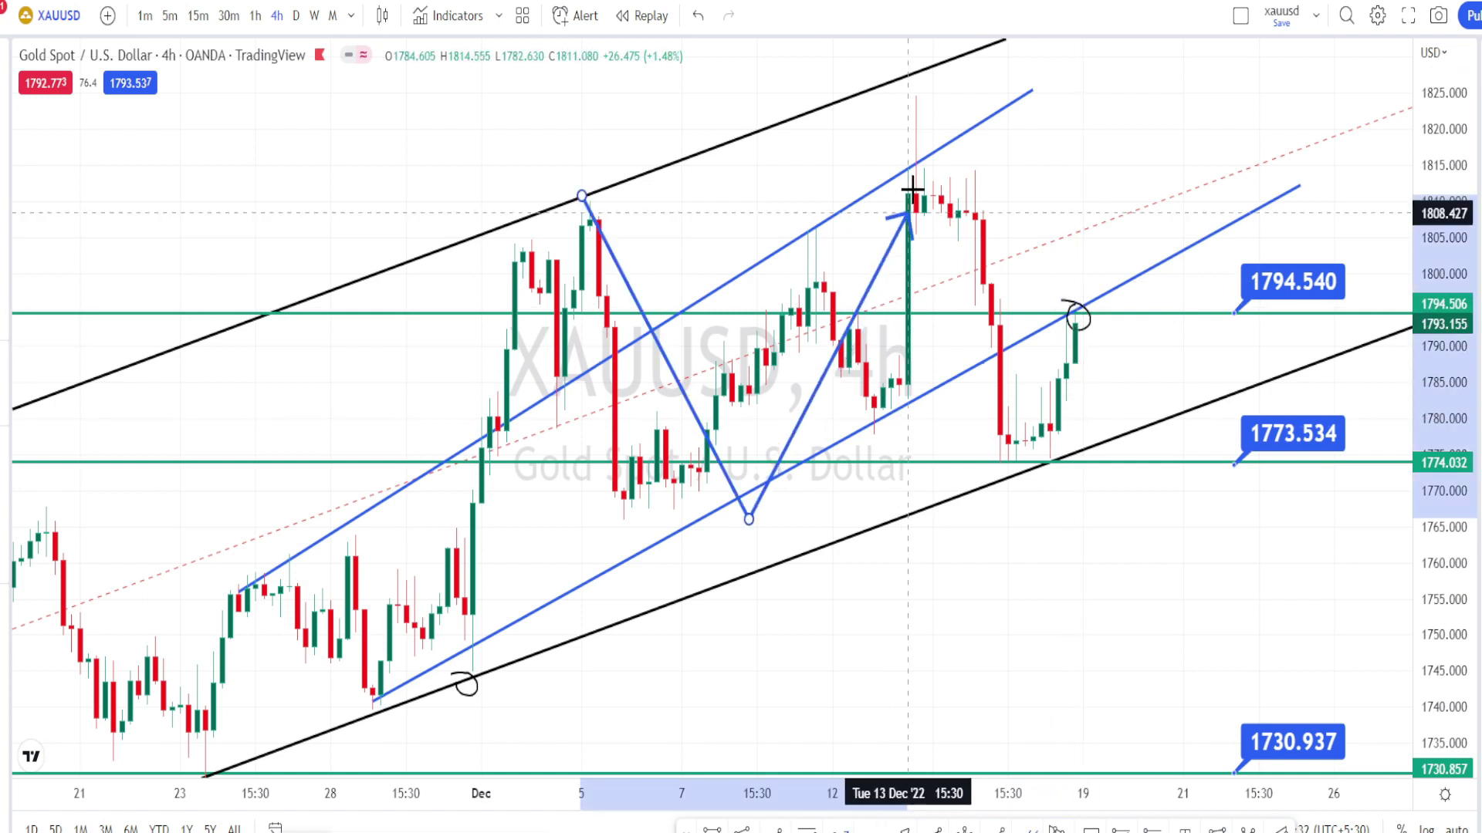
pyautogui.click(923, 147)
pyautogui.click(1016, 463)
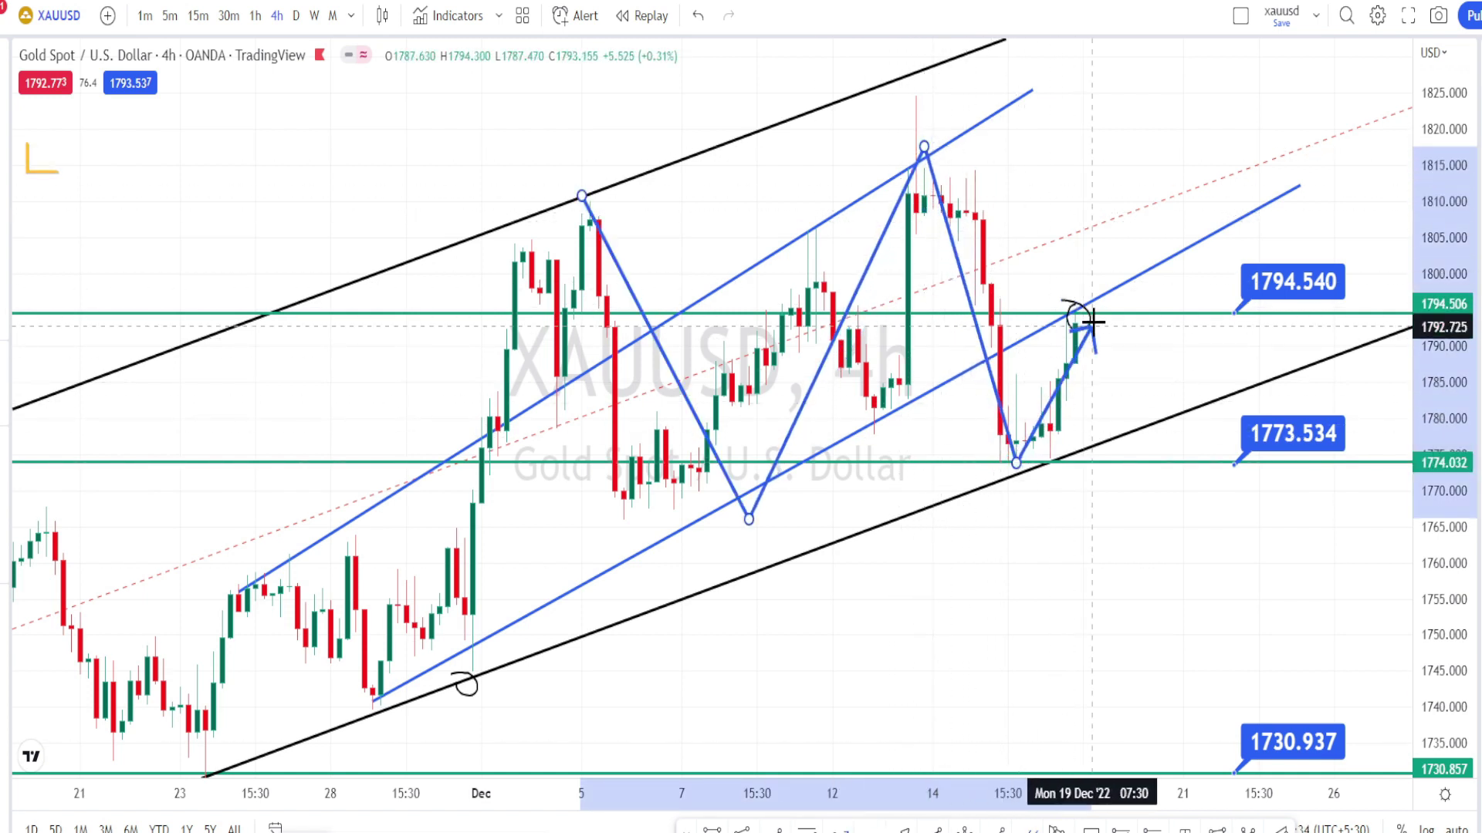
pyautogui.click(1089, 307)
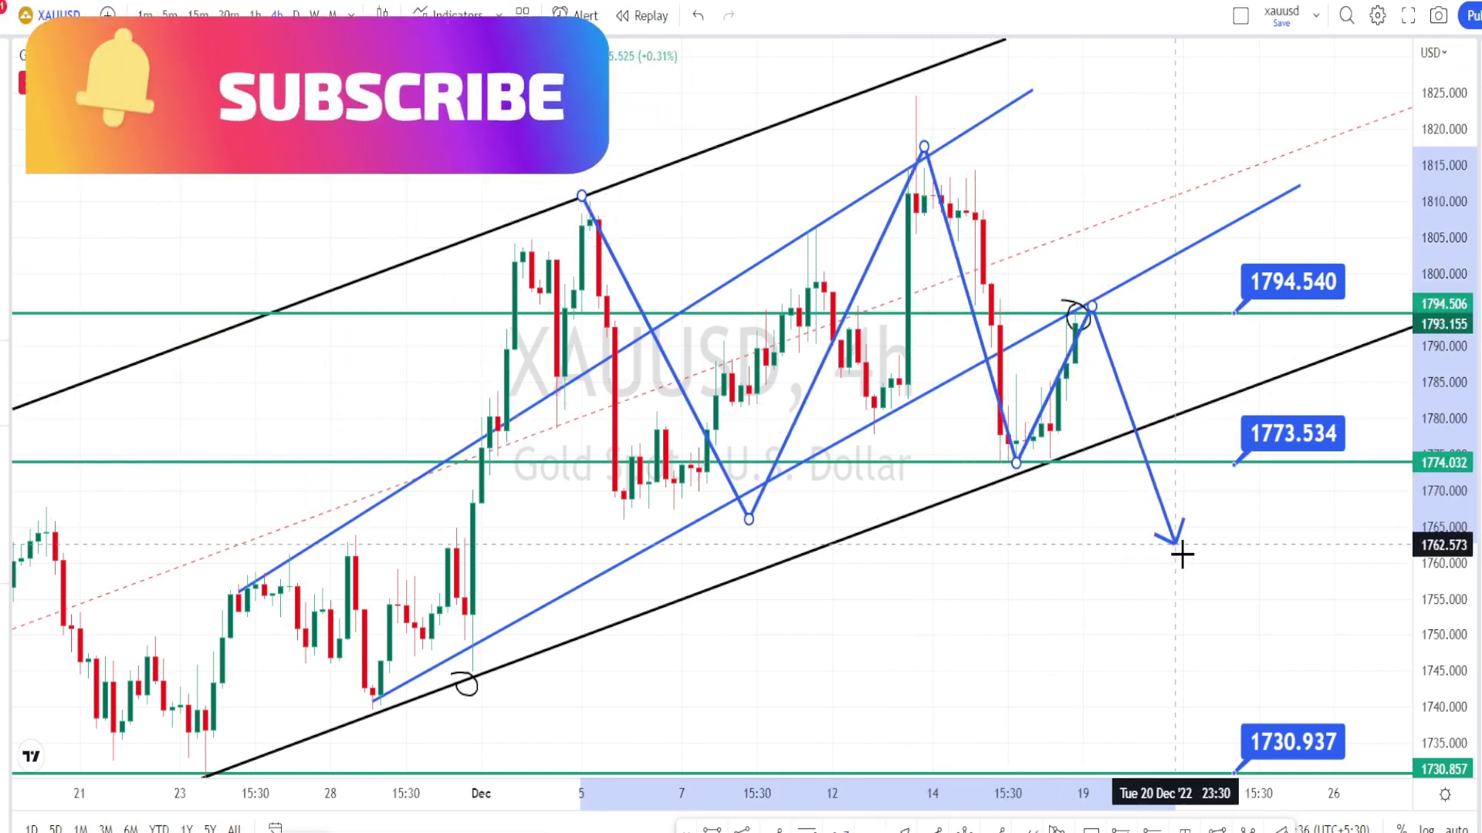
pyautogui.press('Escape')
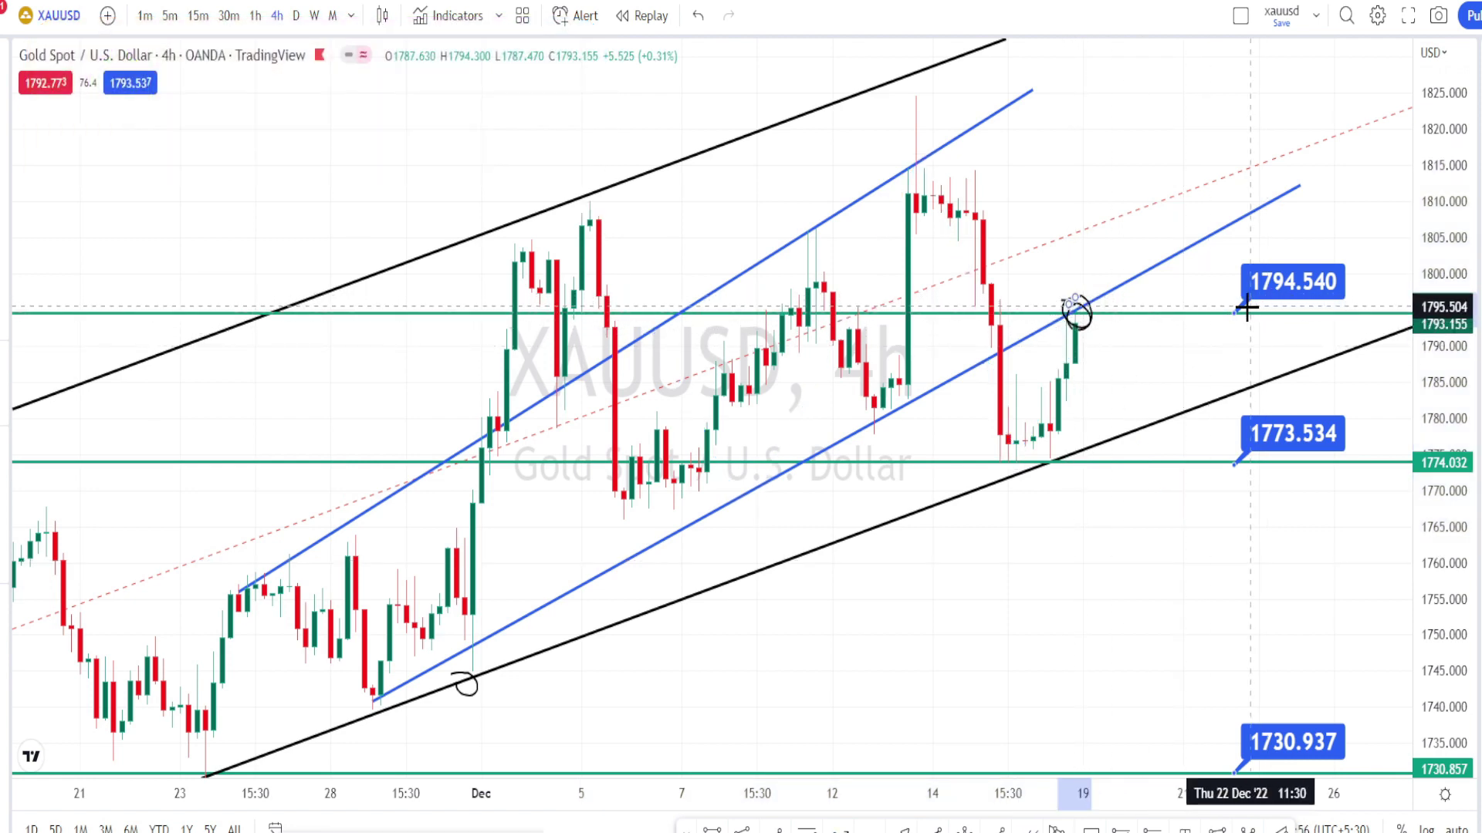
# Circle the 1794.540 and 1773.534 labels and sketch breakout arrows, one rising from the latest candle to about 1809 and one falling below 1773.534
pyautogui.moveTo(1244, 307)
pyautogui.mouseDown()
pyautogui.moveTo(1289, 307)
pyautogui.moveTo(1296, 251)
pyautogui.moveTo(1241, 309)
pyautogui.mouseUp()
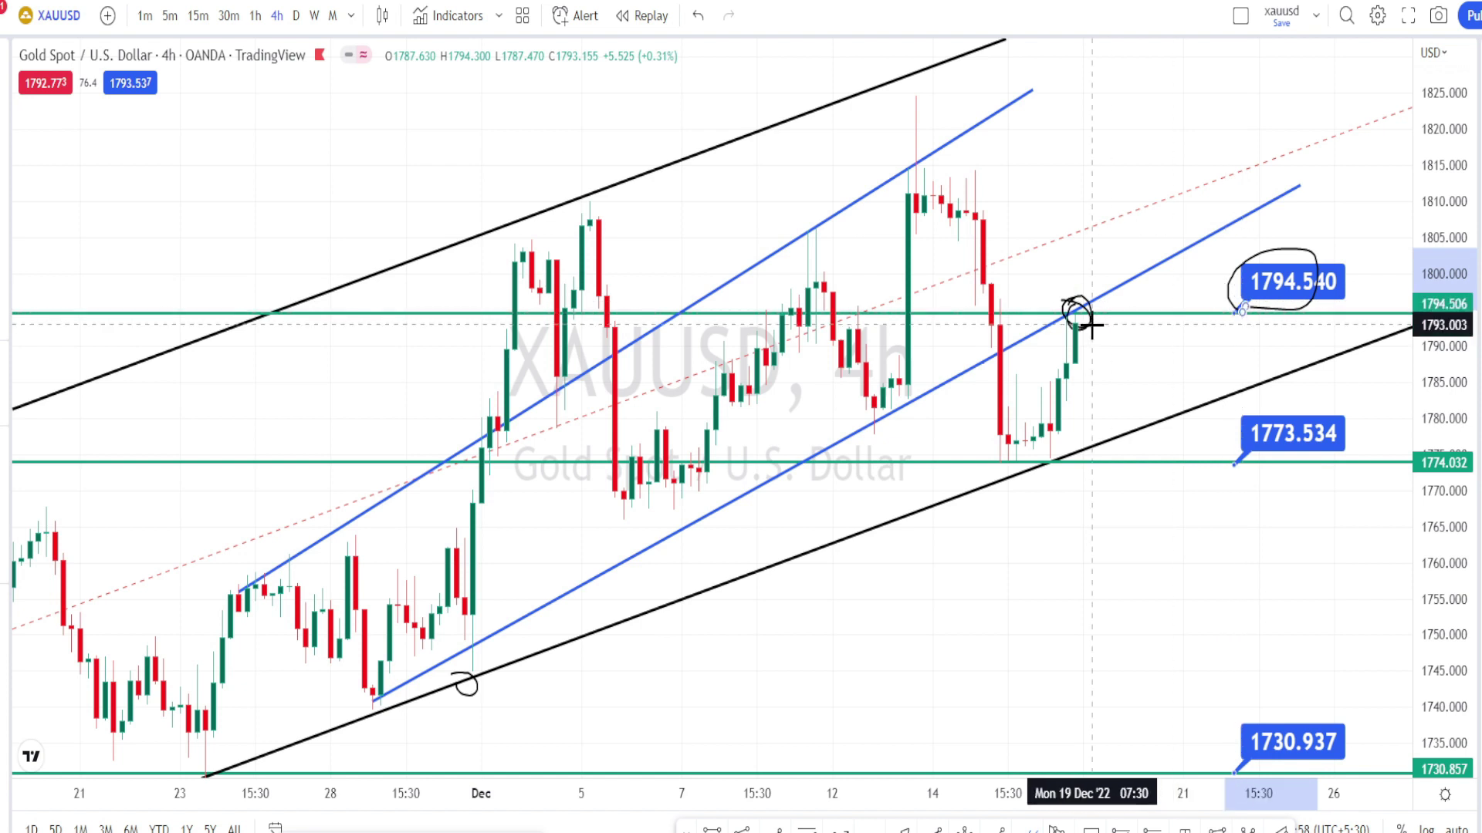
pyautogui.moveTo(1073, 305)
pyautogui.mouseDown()
pyautogui.moveTo(1066, 223)
pyautogui.moveTo(1091, 253)
pyautogui.mouseUp()
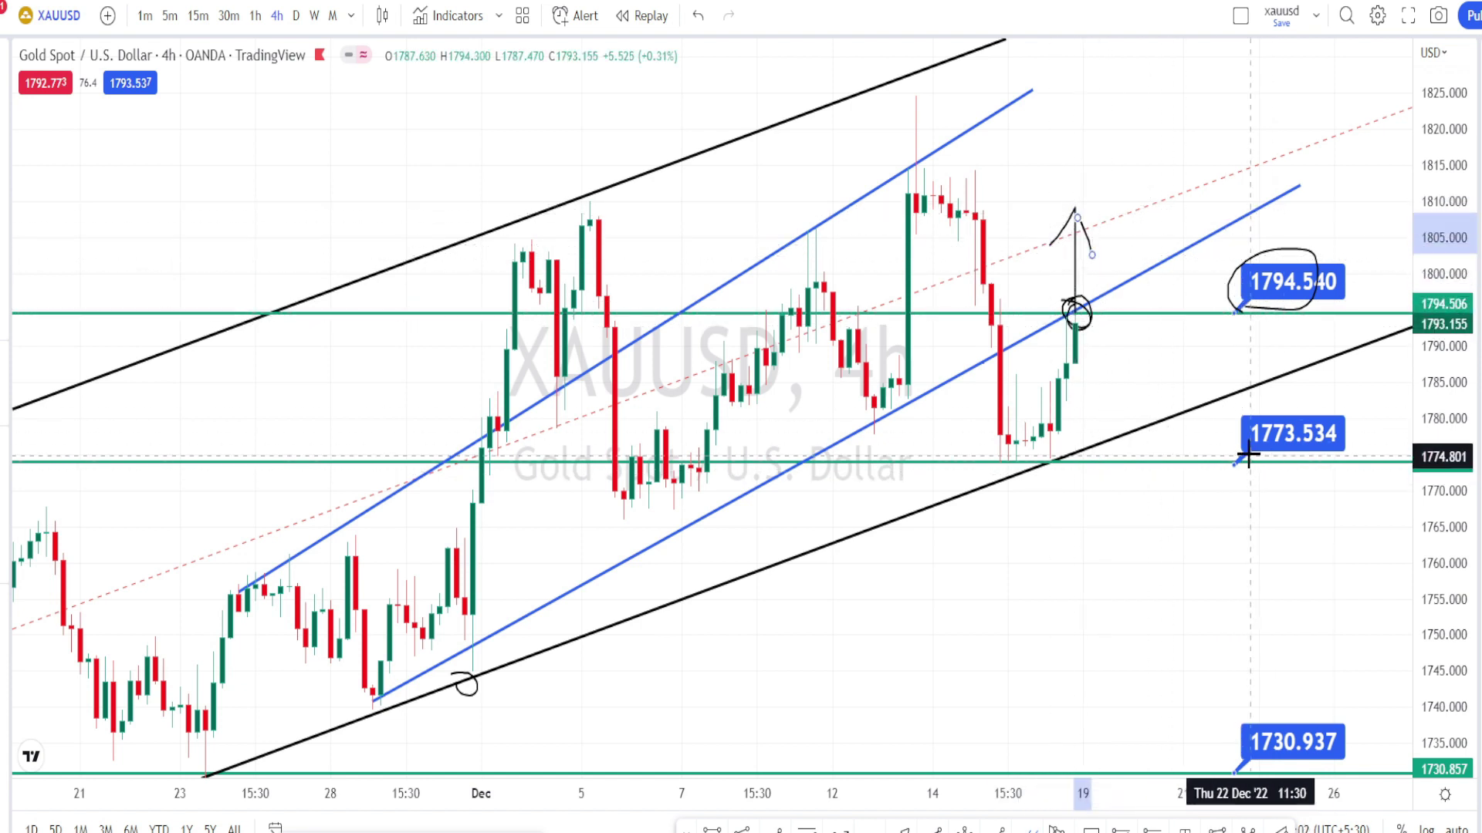
pyautogui.moveTo(1248, 455)
pyautogui.mouseDown()
pyautogui.moveTo(1300, 467)
pyautogui.moveTo(1280, 401)
pyautogui.moveTo(1237, 459)
pyautogui.mouseUp()
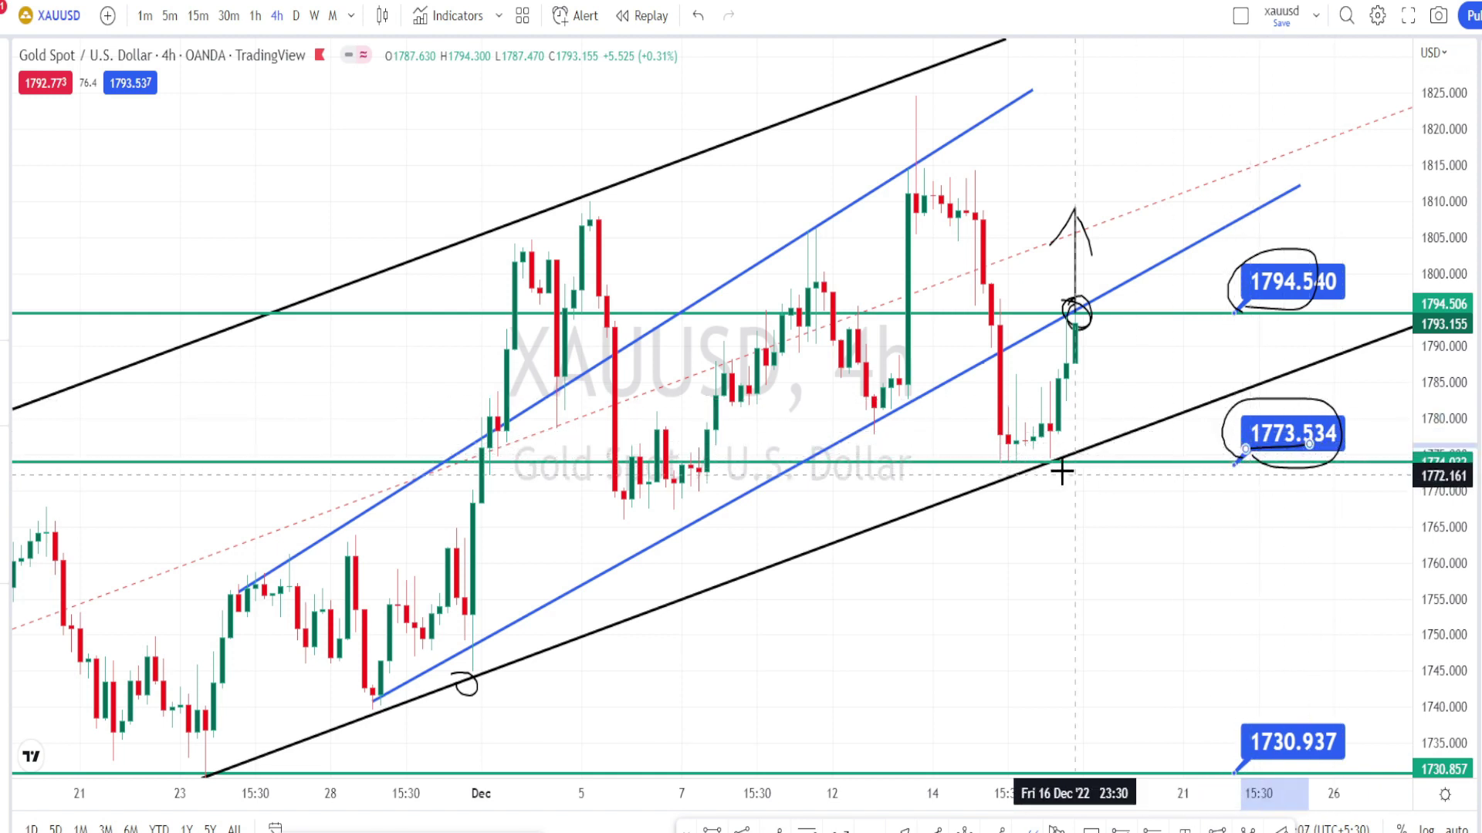
pyautogui.moveTo(1094, 452)
pyautogui.mouseDown()
pyautogui.moveTo(1124, 565)
pyautogui.moveTo(1142, 571)
pyautogui.moveTo(1166, 518)
pyautogui.mouseUp()
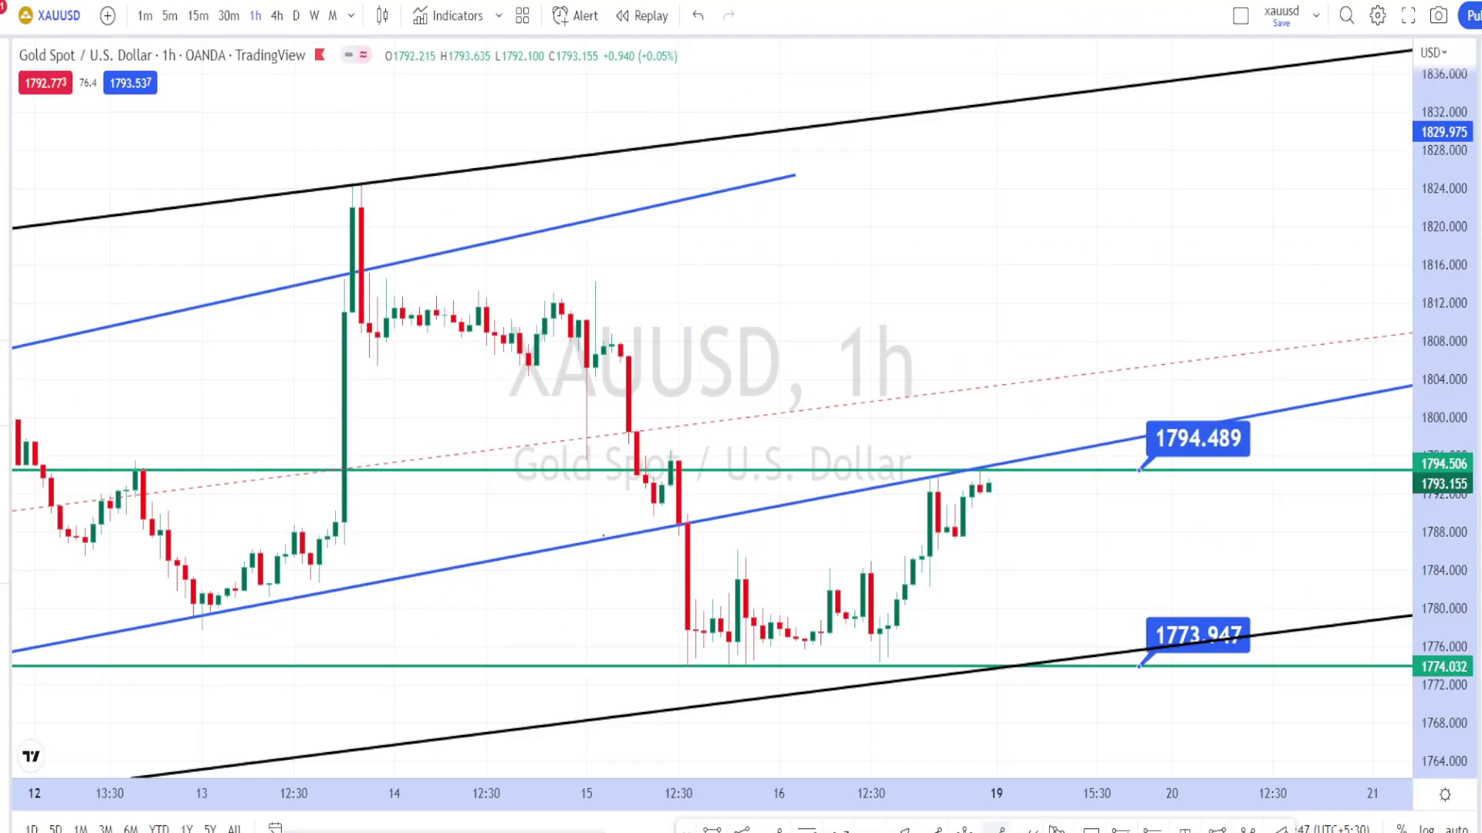
# On the 1h chart, draw a red falling trend line from the 13 December high at 1824.210 to about 1780 and circle its contact points
pyautogui.click(359, 186)
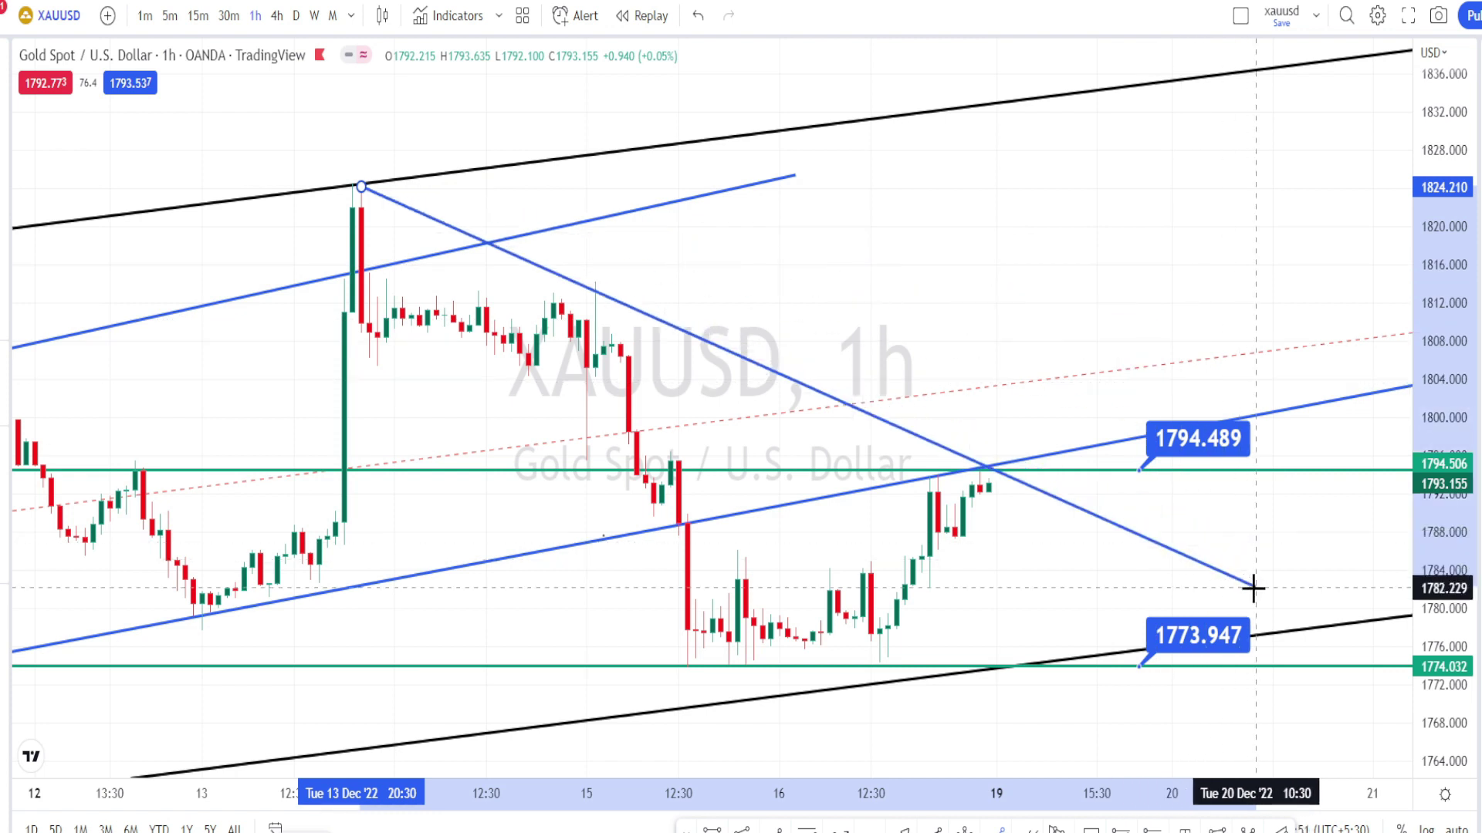
pyautogui.click(1389, 608)
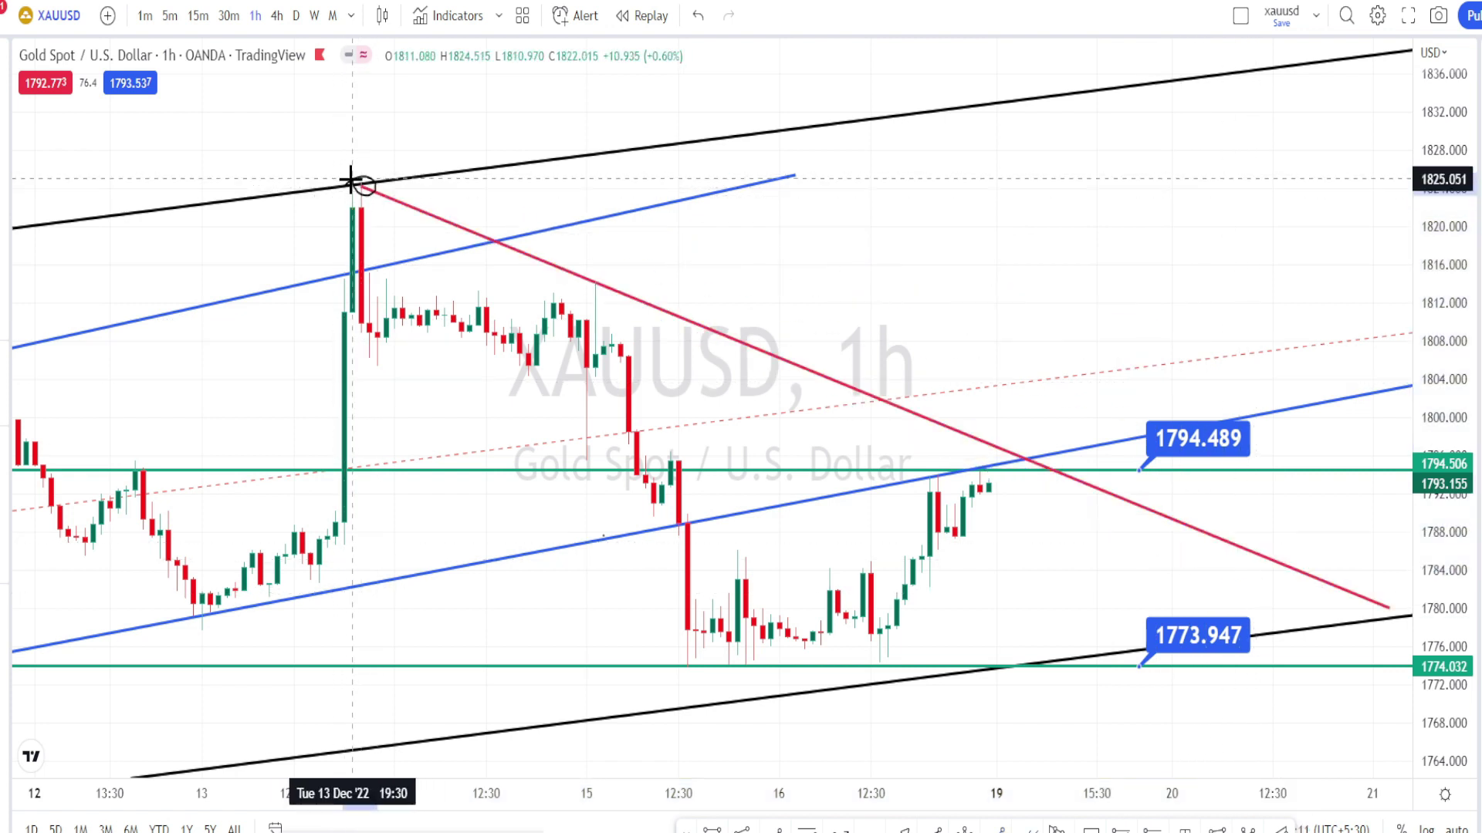
pyautogui.moveTo(563, 271)
pyautogui.mouseDown()
pyautogui.moveTo(576, 262)
pyautogui.moveTo(592, 299)
pyautogui.moveTo(578, 273)
pyautogui.mouseUp()
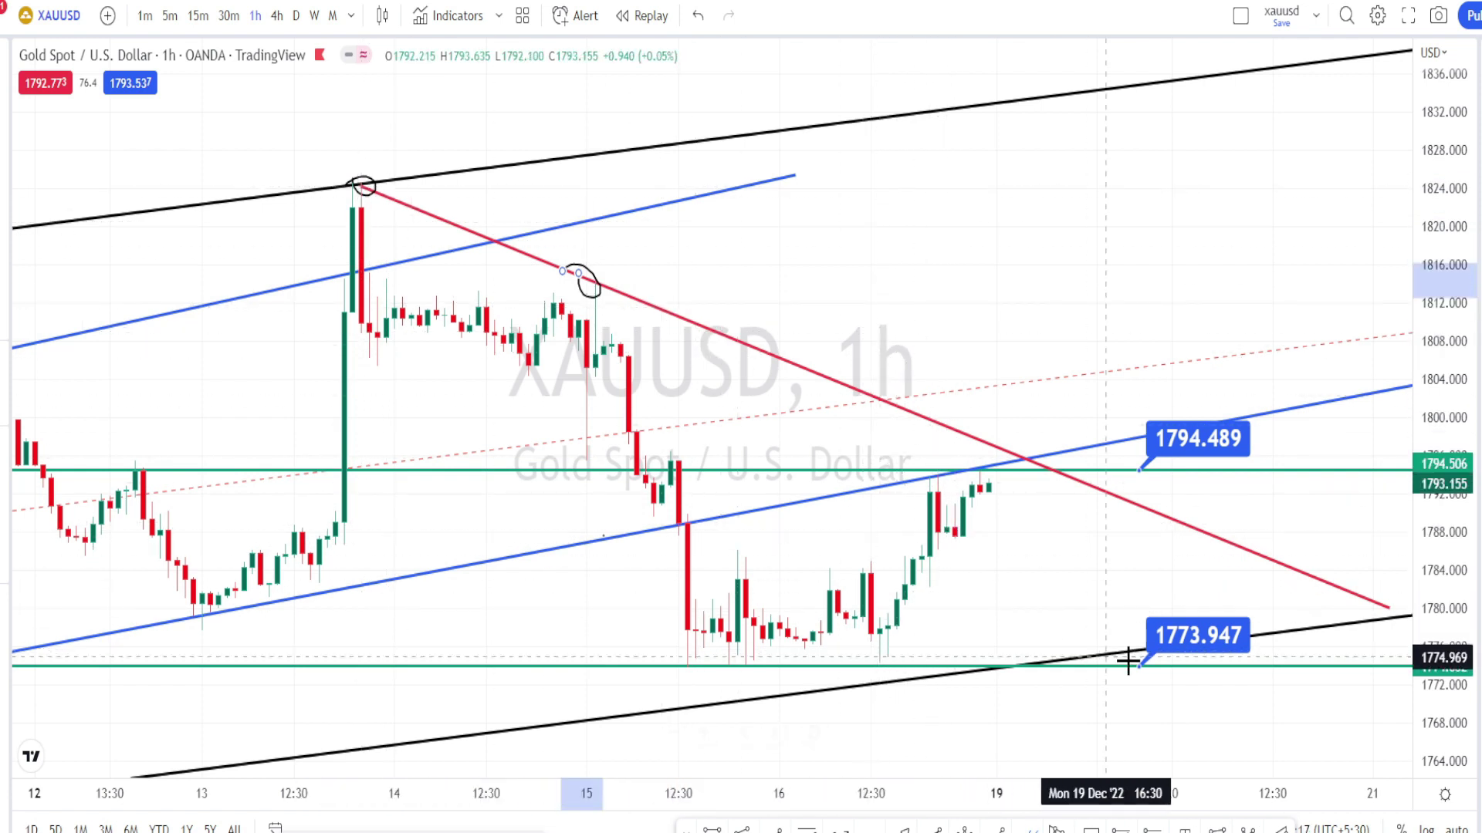
# Circle the 1773.947 label and sketch the rebound from the 16 December lows up to the red trend line
pyautogui.moveTo(1191, 671)
pyautogui.mouseDown()
pyautogui.moveTo(1171, 662)
pyautogui.moveTo(1197, 605)
pyautogui.moveTo(1214, 665)
pyautogui.moveTo(1188, 675)
pyautogui.mouseUp()
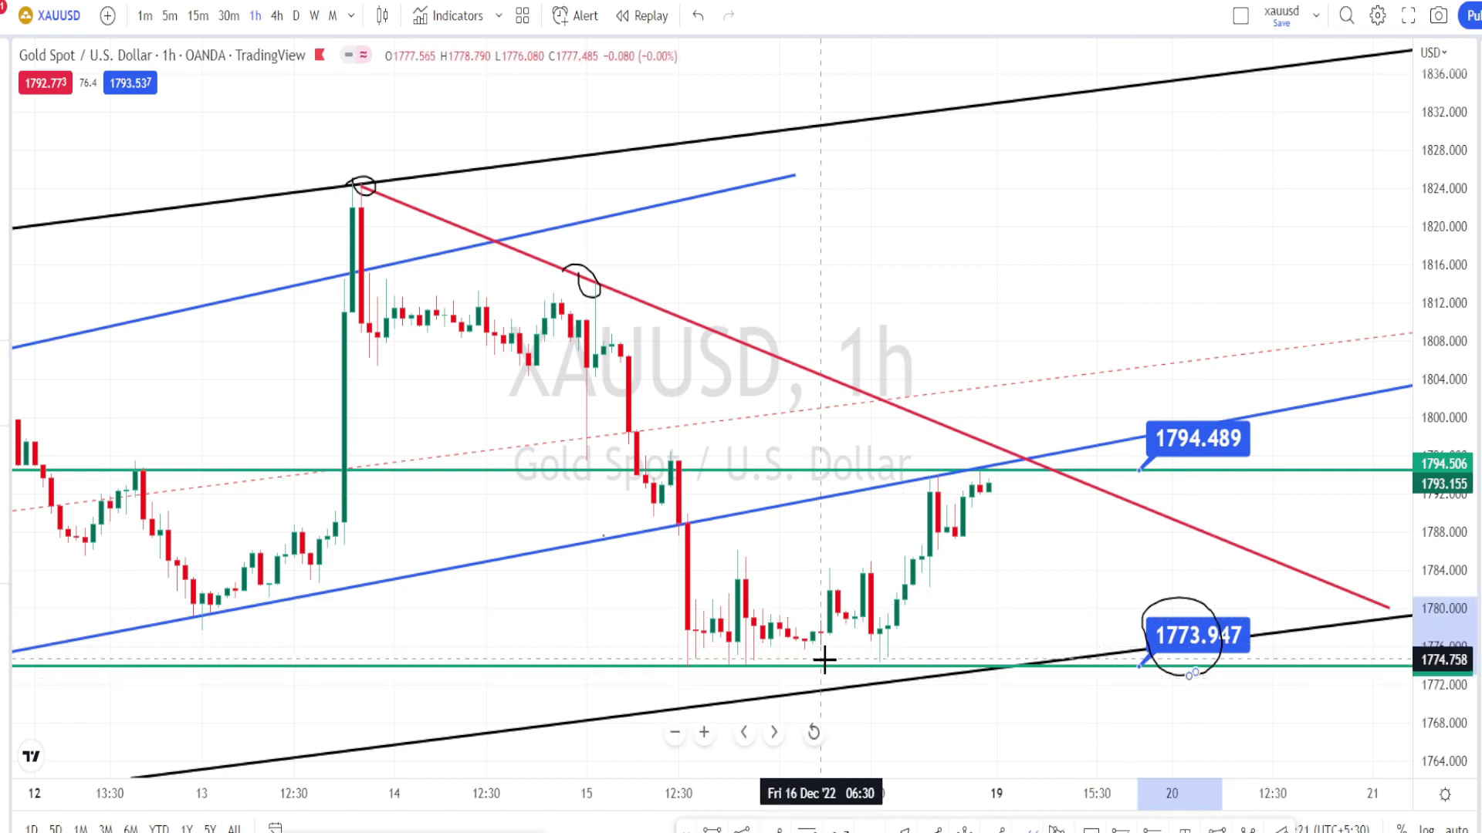
pyautogui.moveTo(824, 660); pyautogui.dragTo(983, 440)
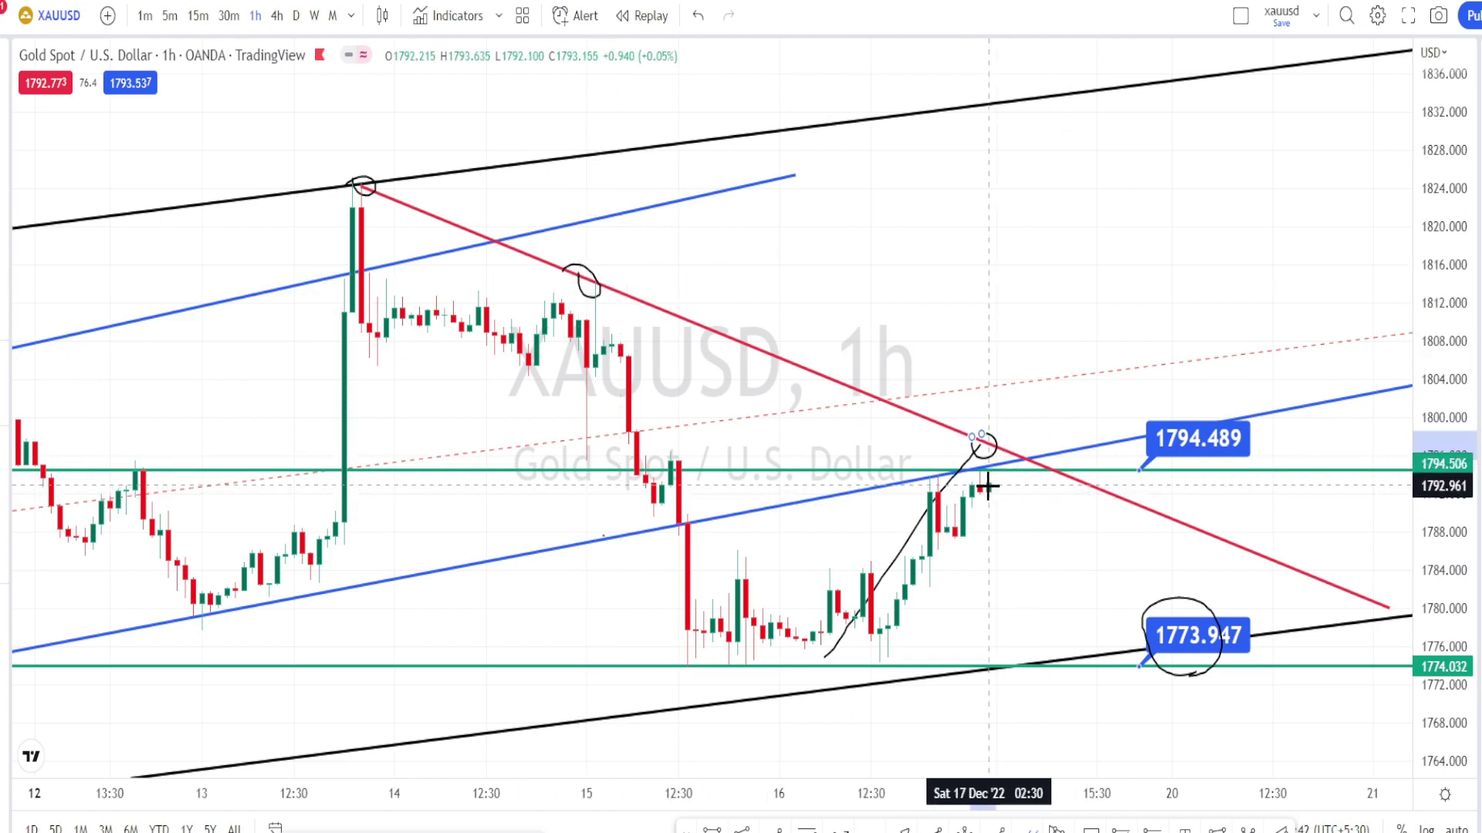
# Try sketching an upward breakout to about 1807 and a drop to 1773.947 with a rebound to the red line, and undo these sketches
pyautogui.moveTo(988, 485)
pyautogui.mouseDown()
pyautogui.moveTo(1022, 347)
pyautogui.moveTo(1029, 368)
pyautogui.mouseUp()
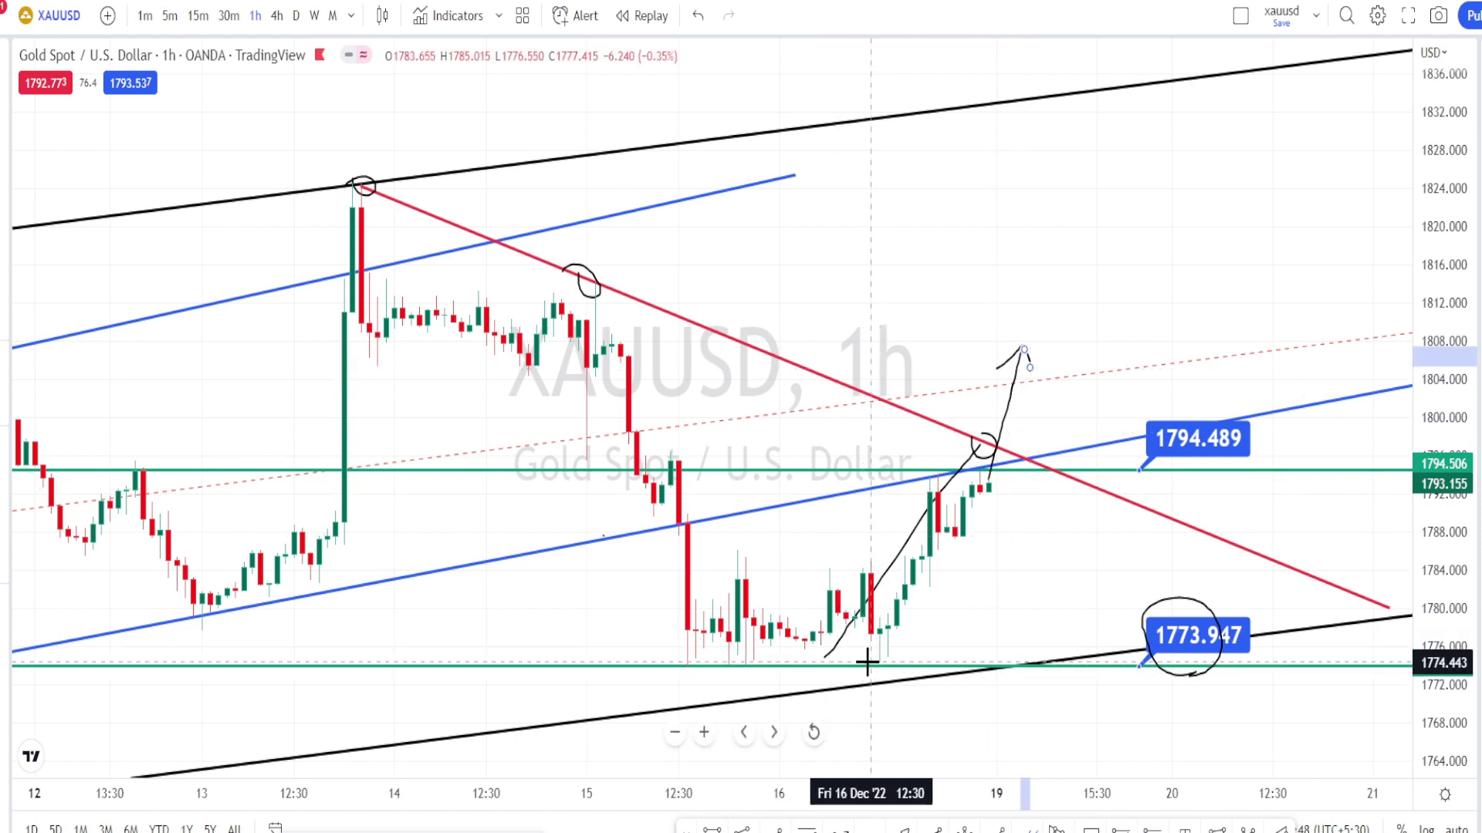
pyautogui.moveTo(872, 659); pyautogui.dragTo(990, 446)
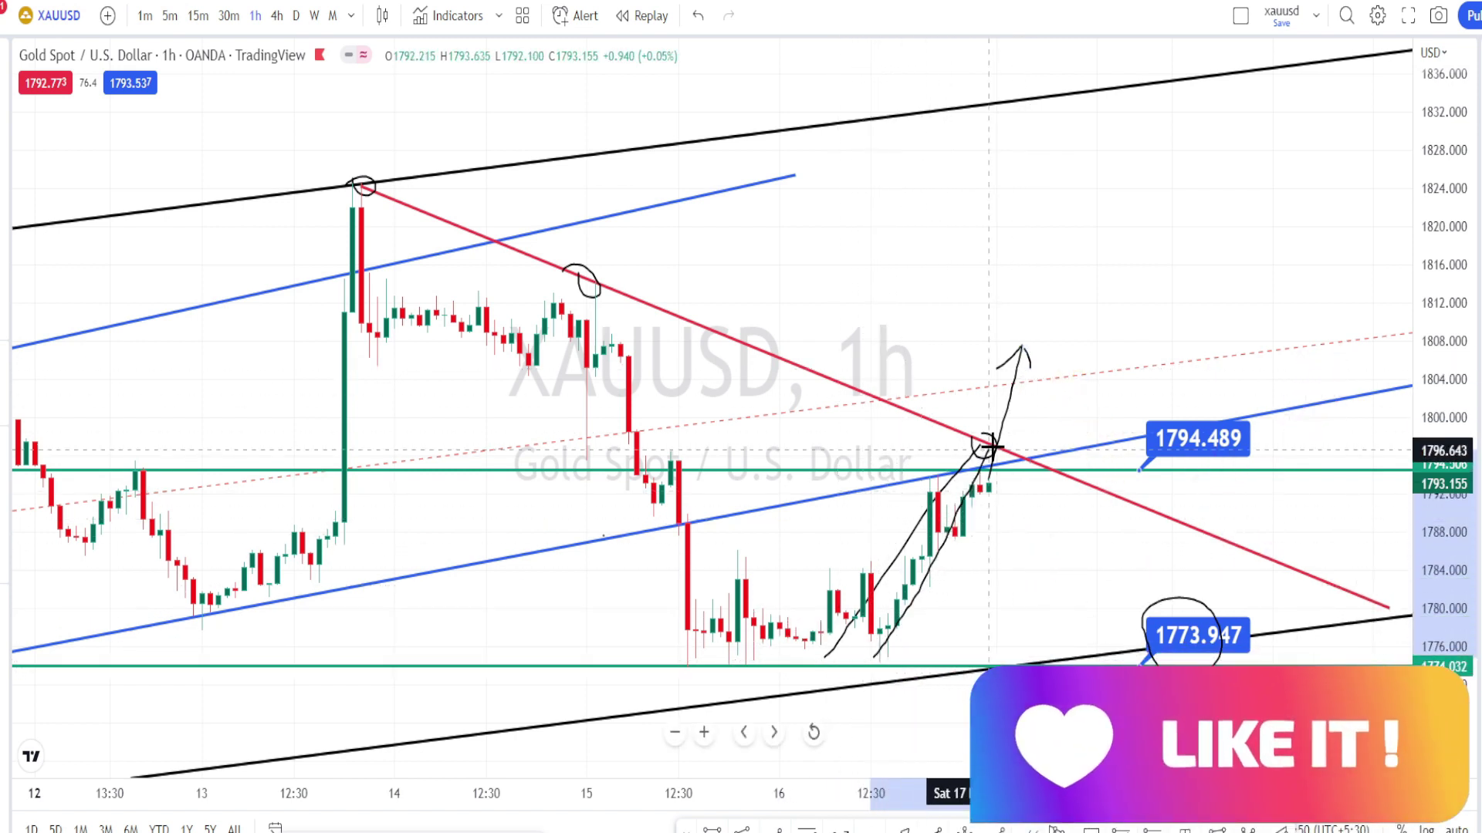
pyautogui.moveTo(999, 662)
pyautogui.mouseDown()
pyautogui.moveTo(1042, 628)
pyautogui.moveTo(1059, 477)
pyautogui.moveTo(1078, 480)
pyautogui.moveTo(1055, 488)
pyautogui.moveTo(1064, 470)
pyautogui.mouseUp()
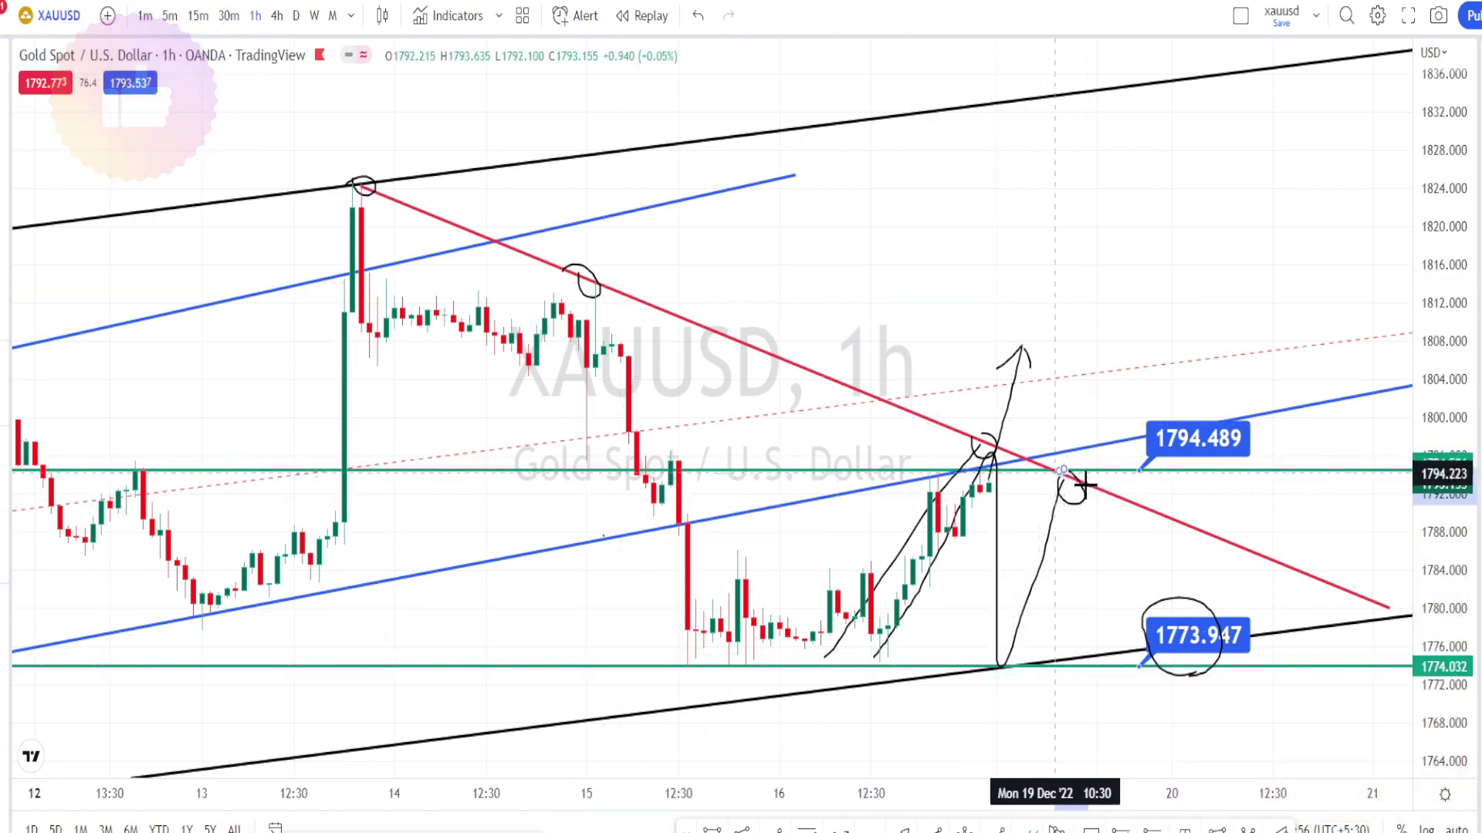
pyautogui.hotkey('ctrl', 'z')
pyautogui.hotkey('ctrl', 'z')
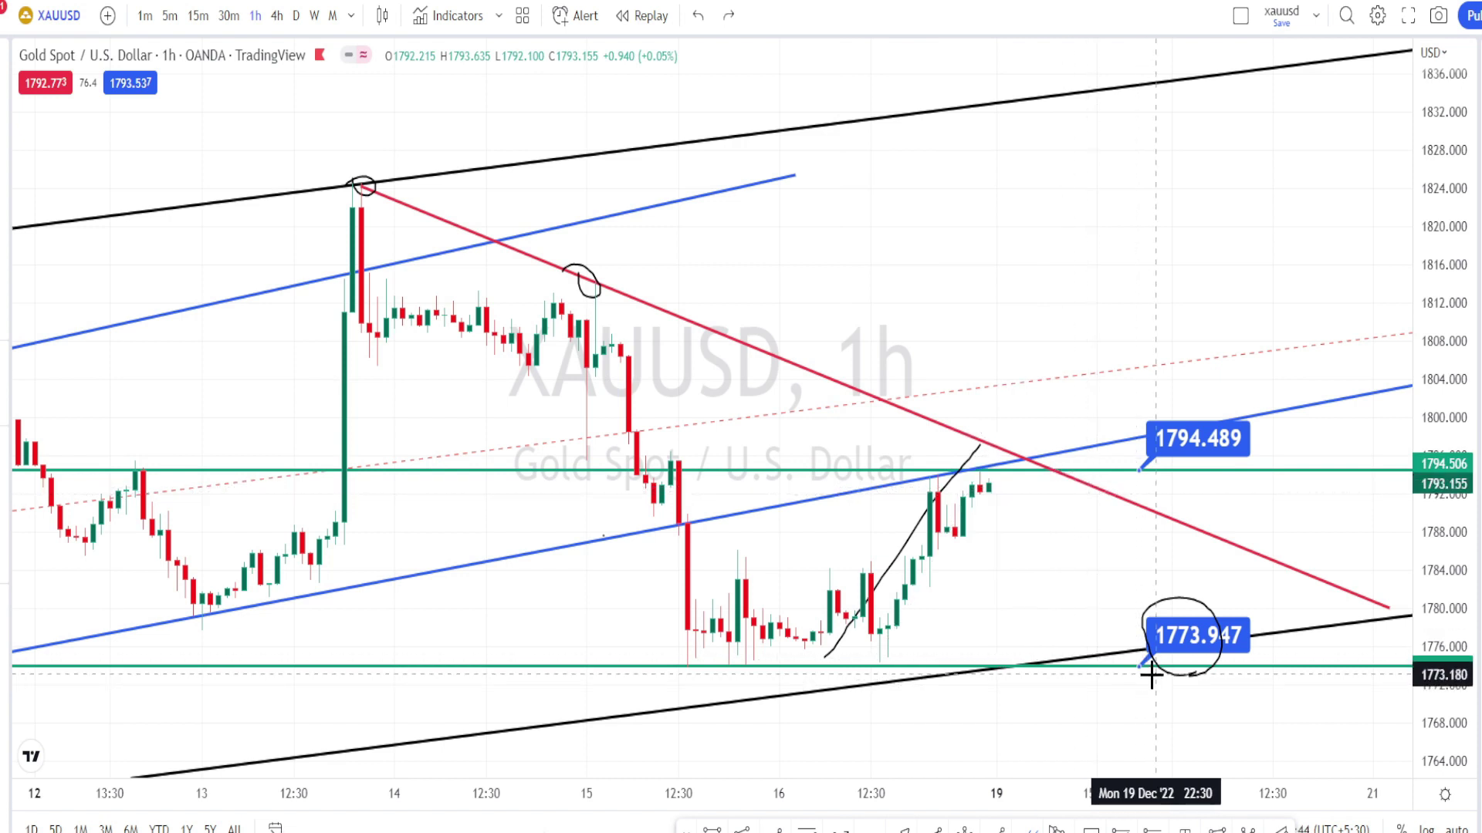
# Underline the 1773.947 label and sketch a downward breakout arrow through that level to about 1764
pyautogui.moveTo(1159, 673); pyautogui.dragTo(1206, 667)
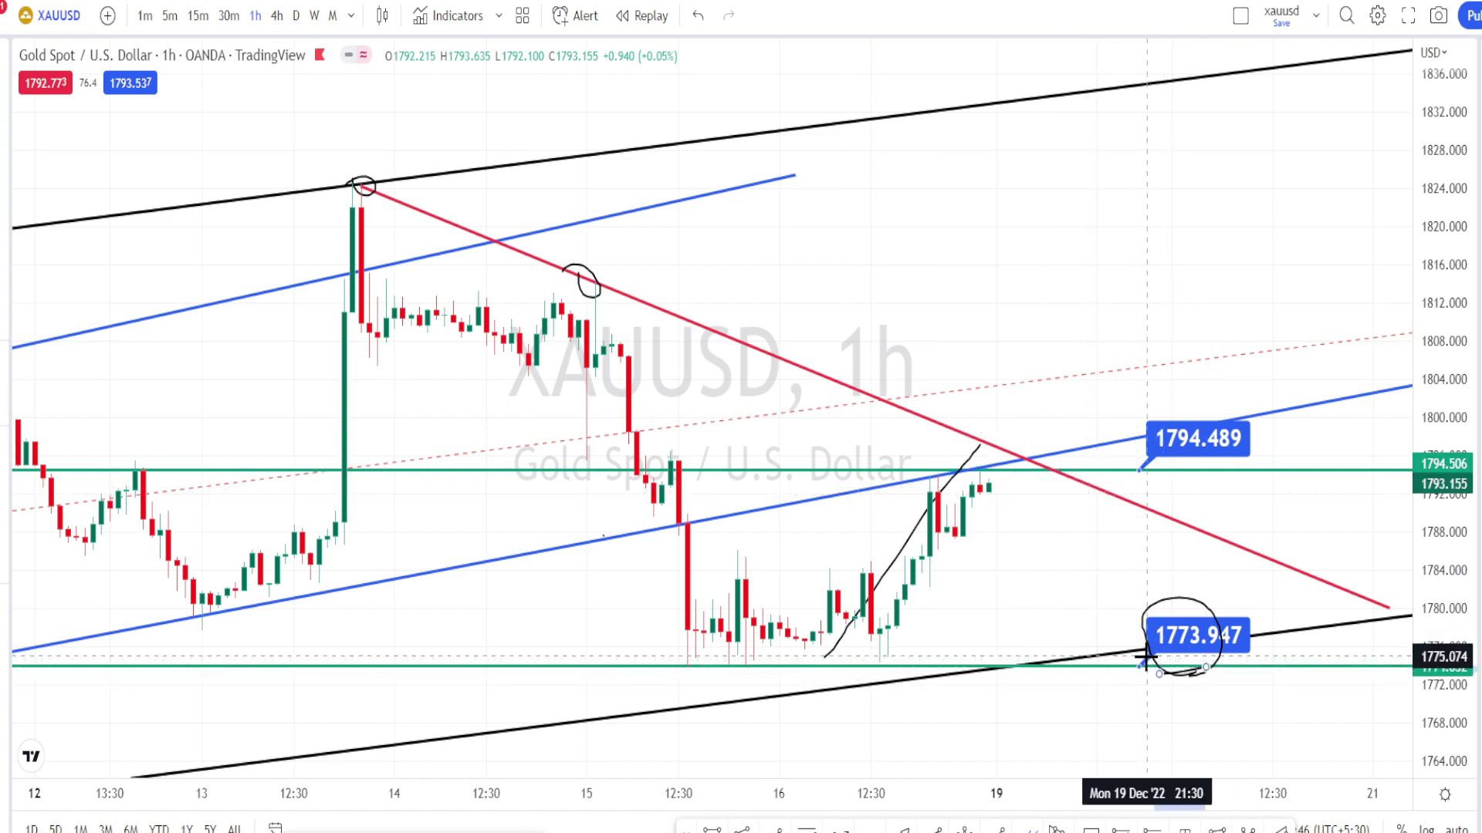
pyautogui.moveTo(1125, 645)
pyautogui.mouseDown()
pyautogui.moveTo(1147, 741)
pyautogui.moveTo(1134, 757)
pyautogui.moveTo(1152, 769)
pyautogui.moveTo(1172, 731)
pyautogui.mouseUp()
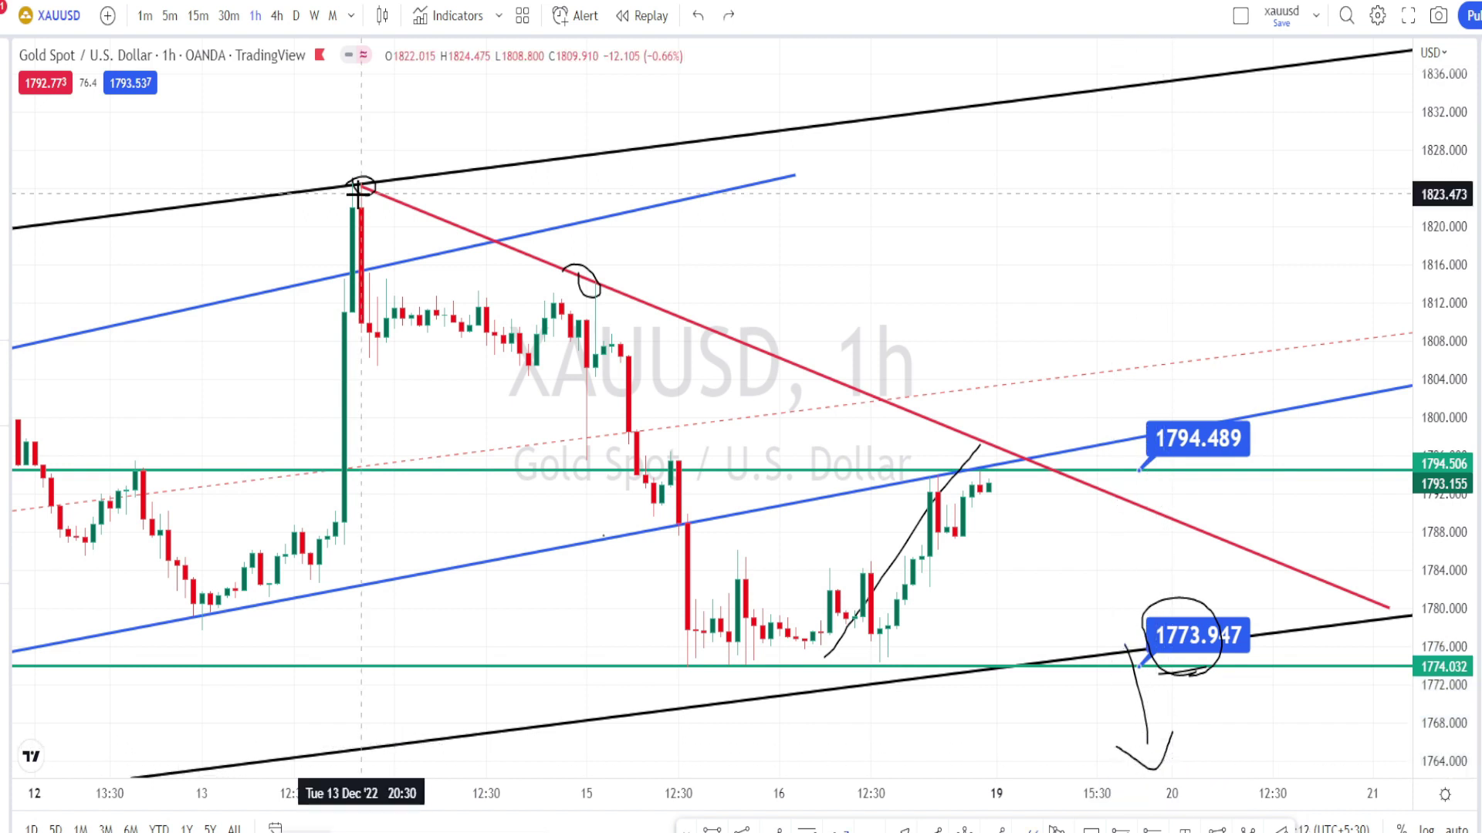
# Draw a blue zigzag arrow from the 13 December high, bouncing between the 1774 level and the red trend line, ending near 1773
pyautogui.moveTo(359, 191)
pyautogui.mouseDown()
pyautogui.moveTo(635, 424)
pyautogui.moveTo(741, 669)
pyautogui.mouseUp()
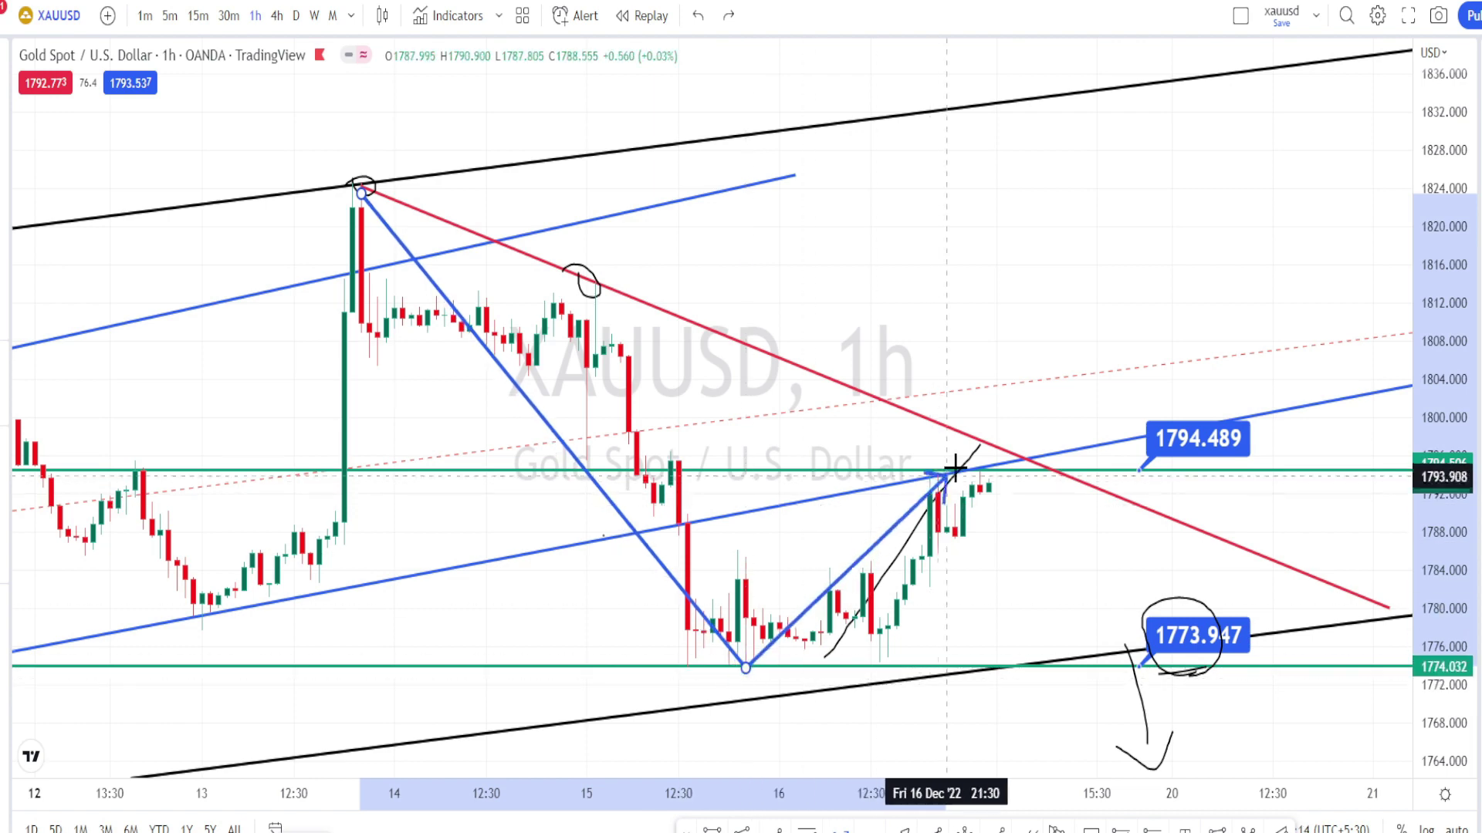
pyautogui.click(972, 441)
pyautogui.click(1078, 668)
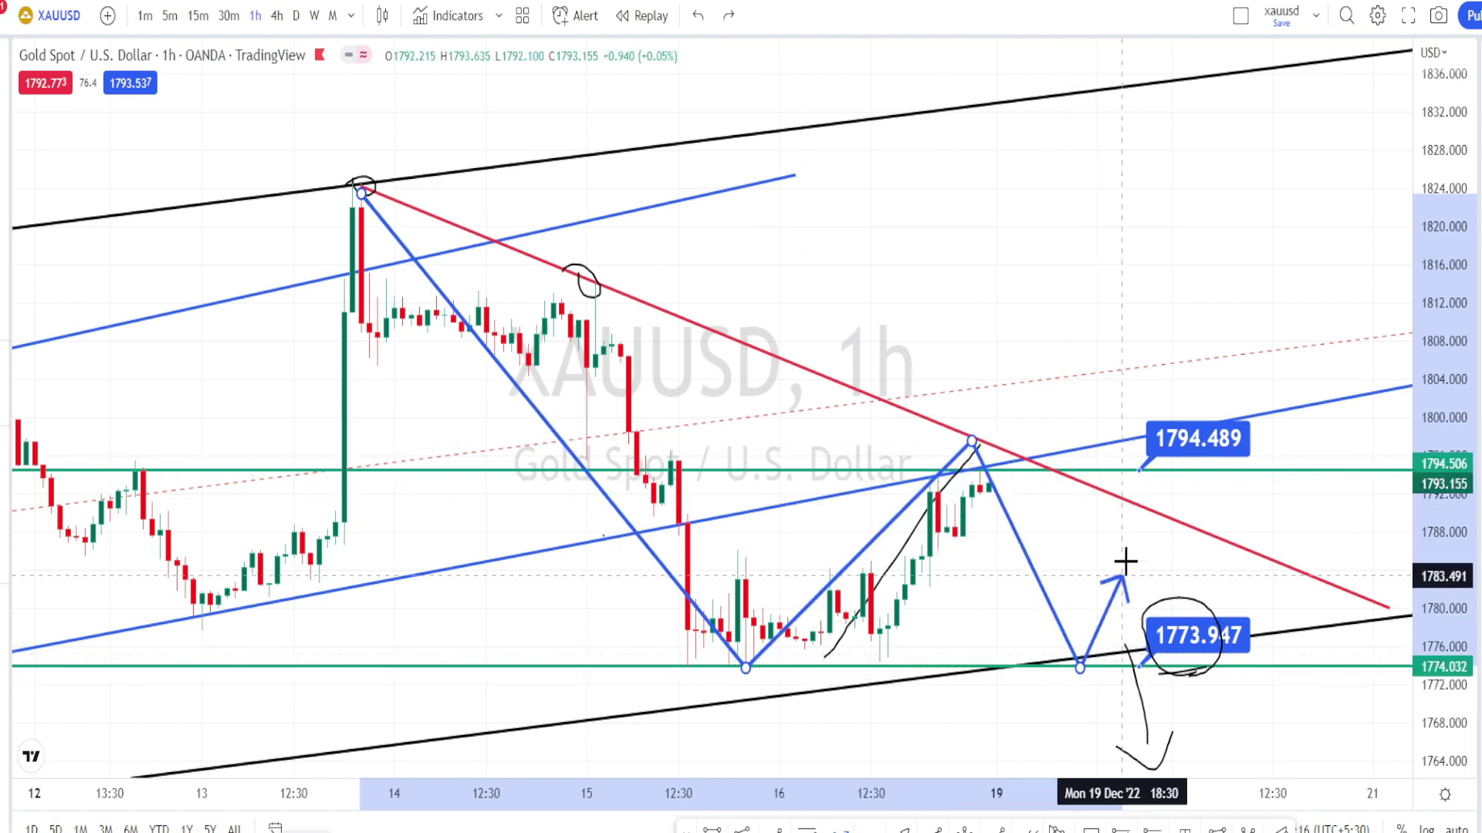
pyautogui.click(1123, 503)
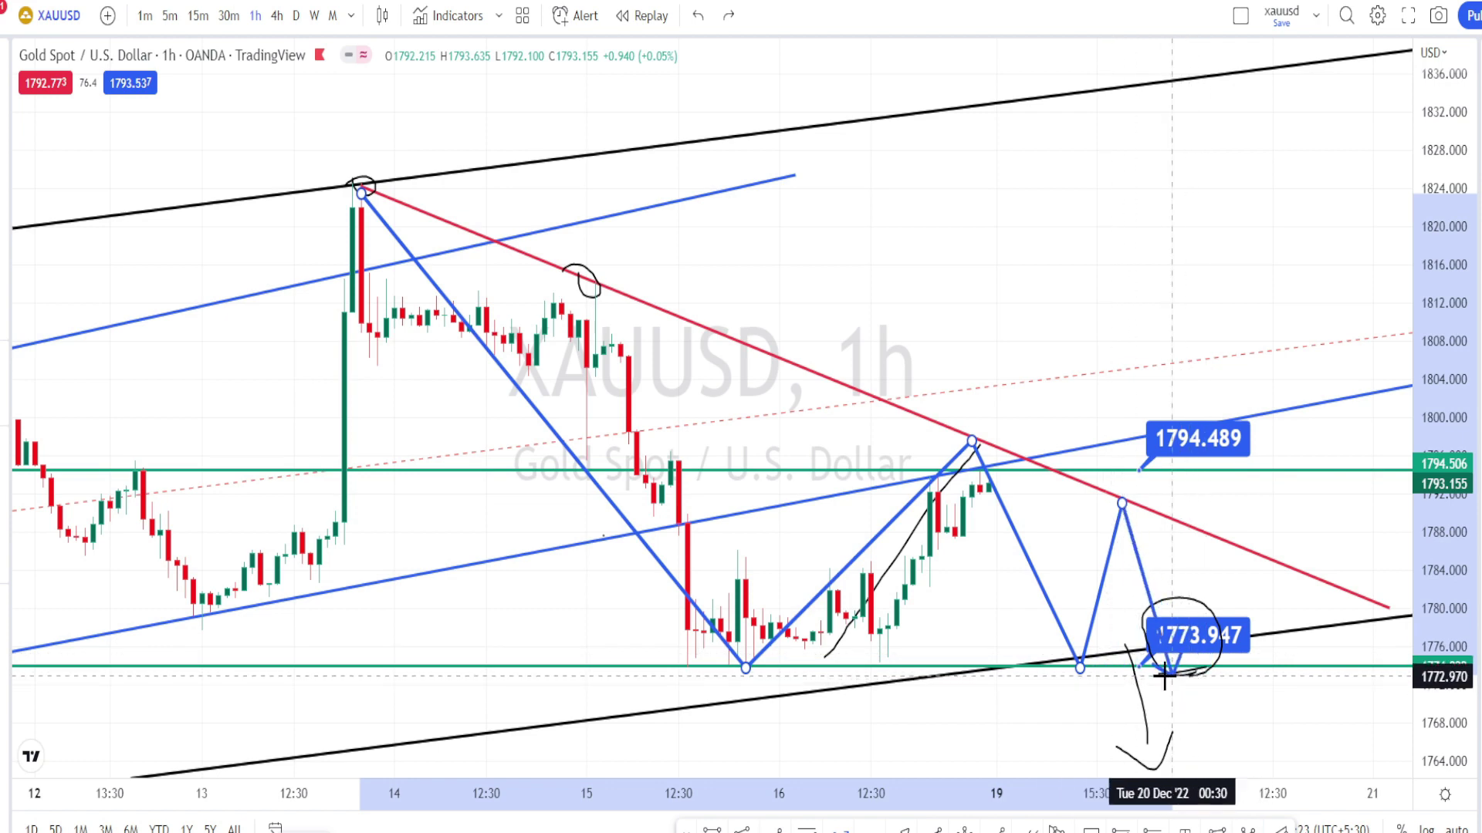
pyautogui.click(1188, 679)
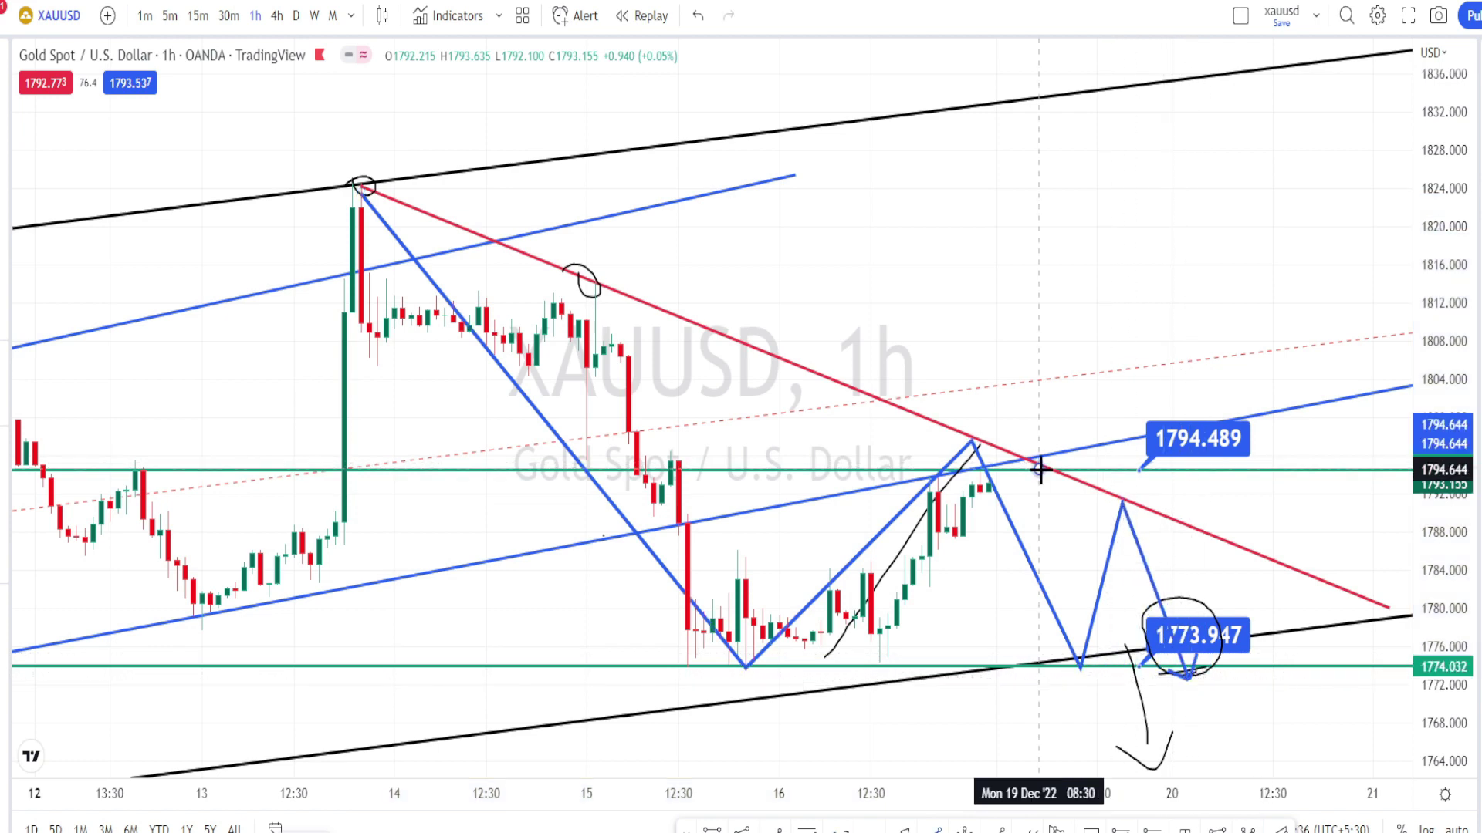
# Draw two black breakout arrows, one up from 1794.644 to about 1817 and one down from 1773.917 to about 1764
pyautogui.click(1039, 469)
pyautogui.click(1053, 254)
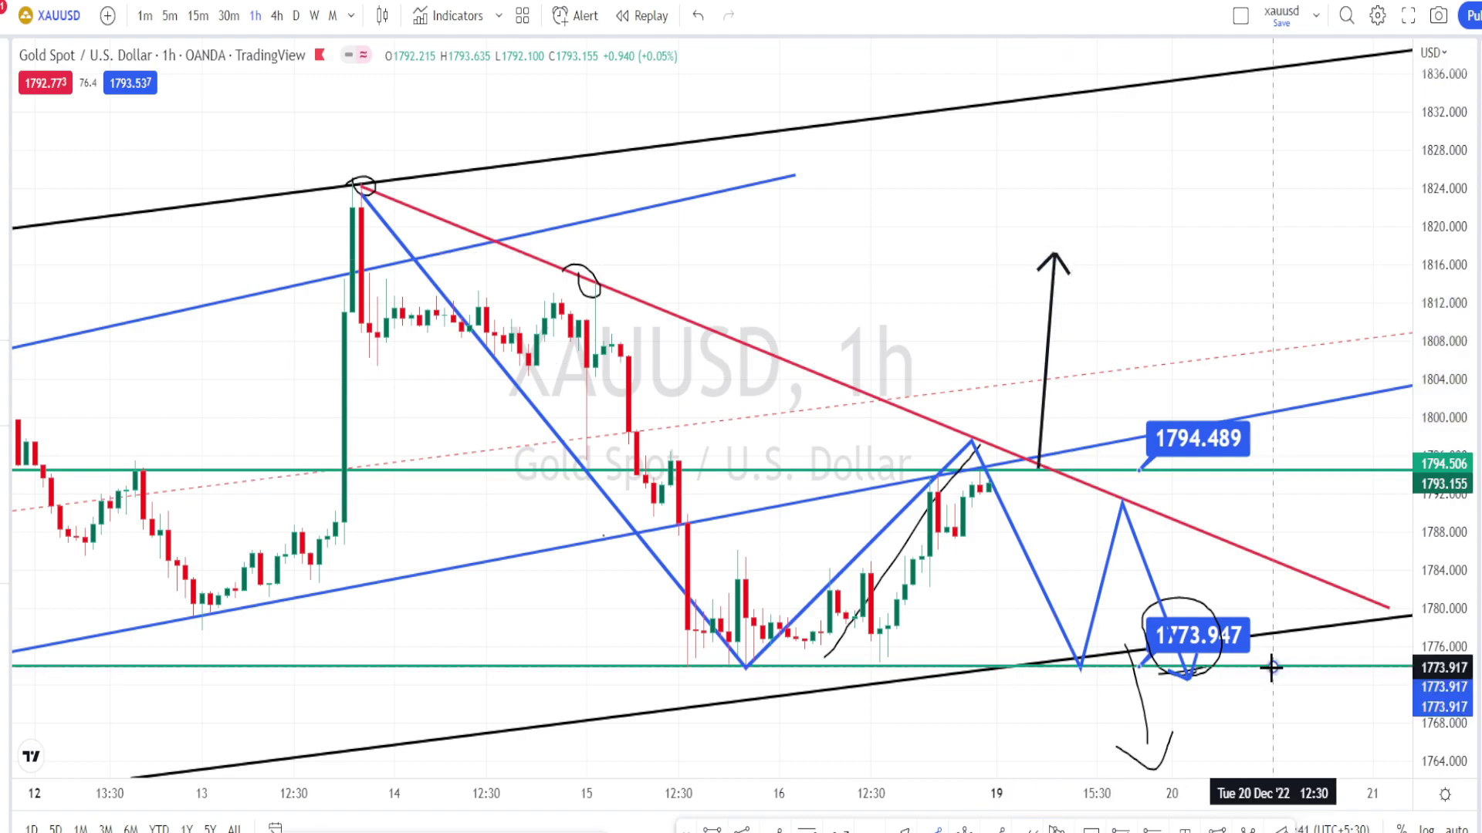
pyautogui.click(1274, 666)
pyautogui.click(1279, 763)
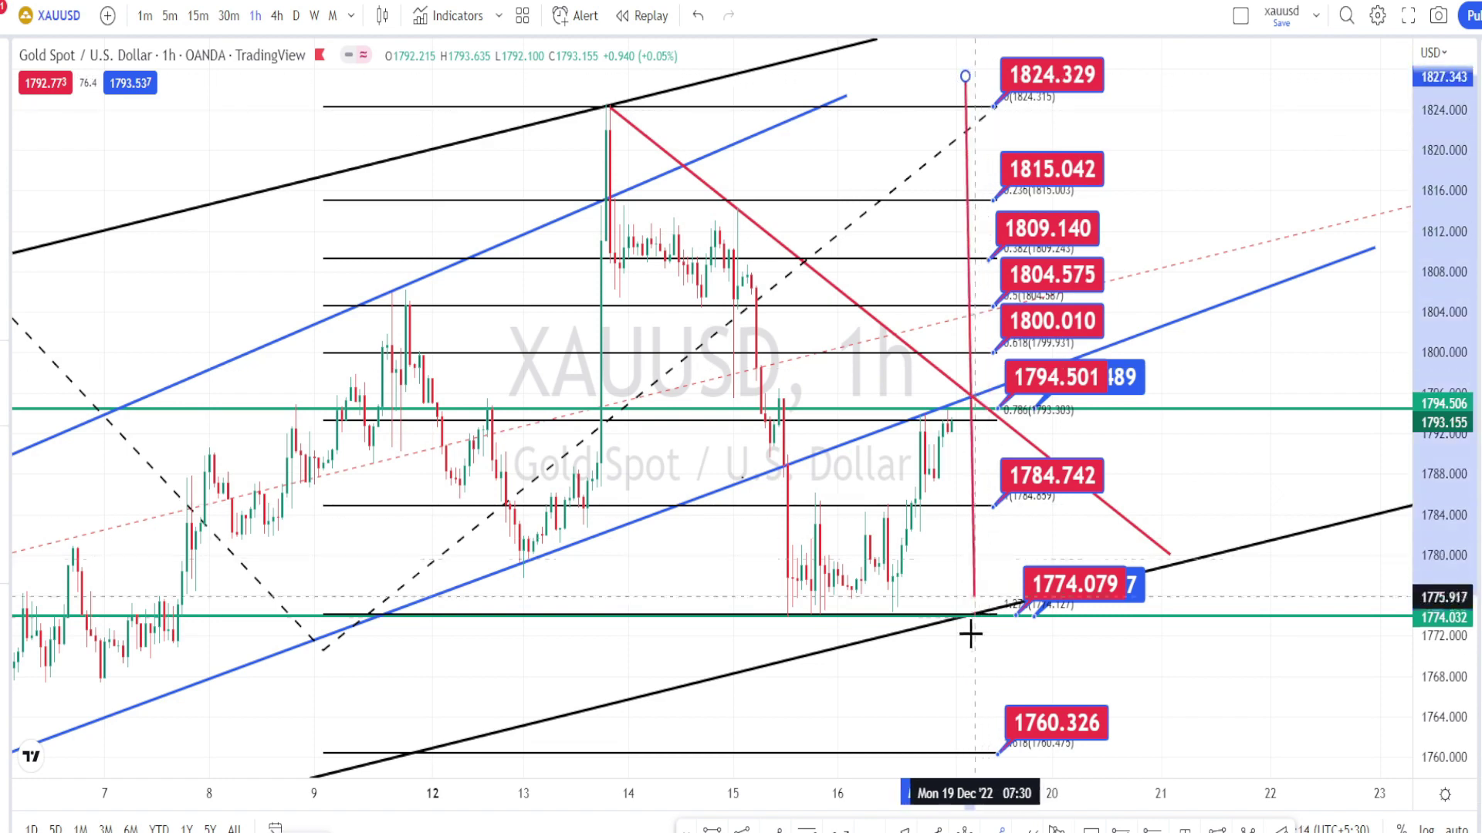
# Enclose the price labels between two near-vertical red lines at 19 and 21 December, spanning about 1828 to 1761
pyautogui.click(974, 742)
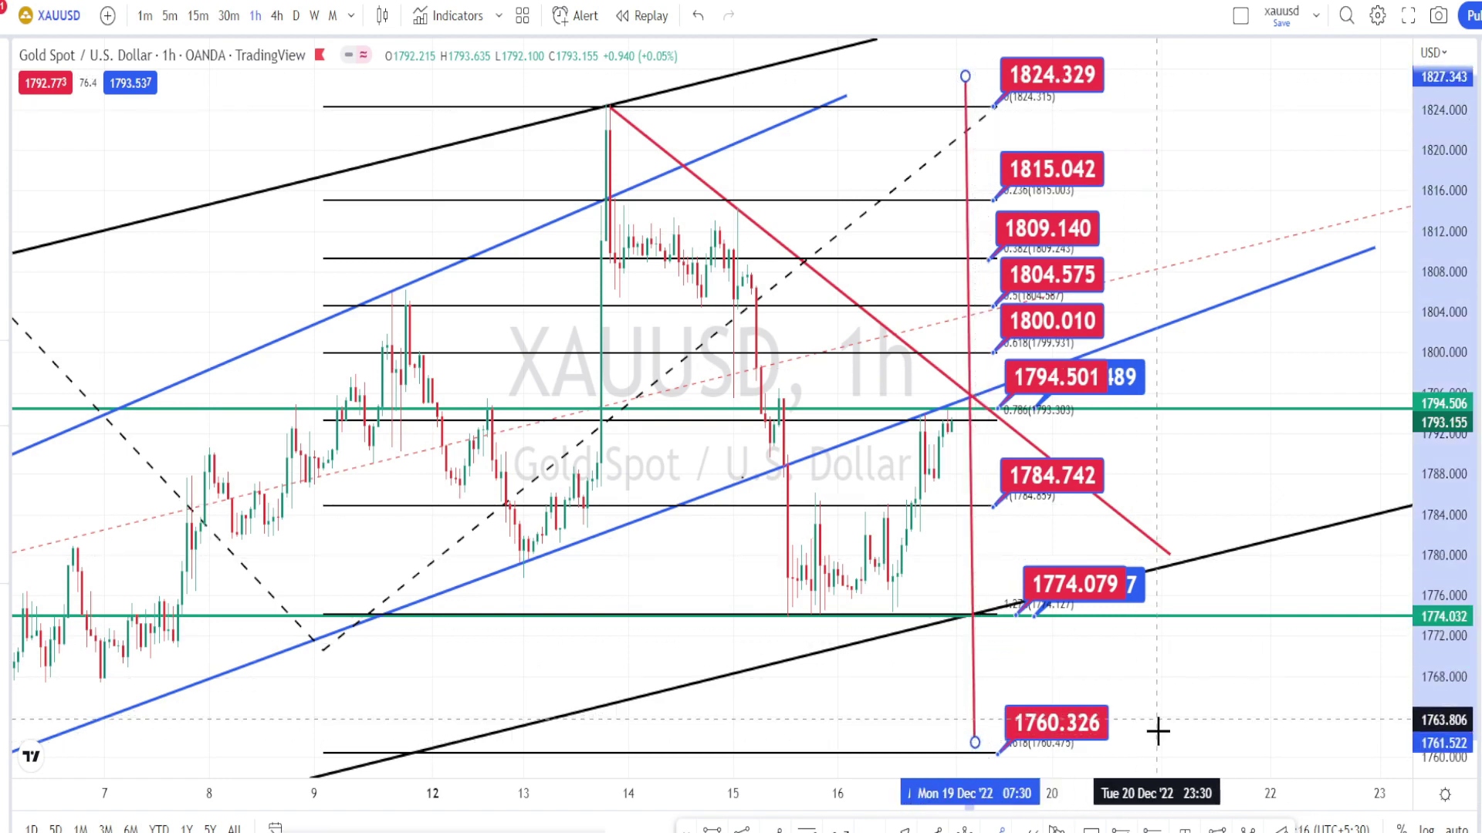
pyautogui.click(1160, 739)
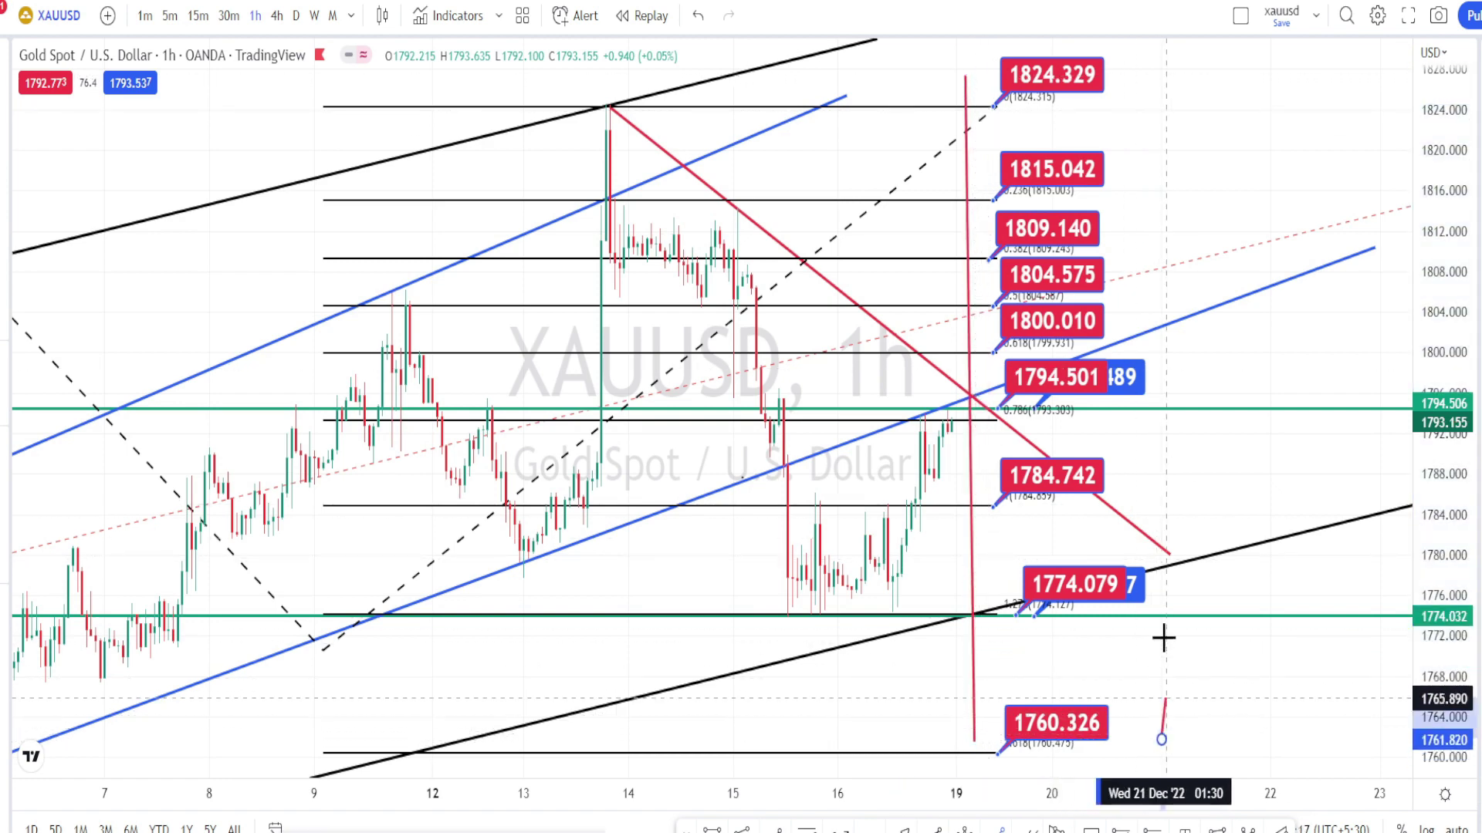
pyautogui.click(1143, 65)
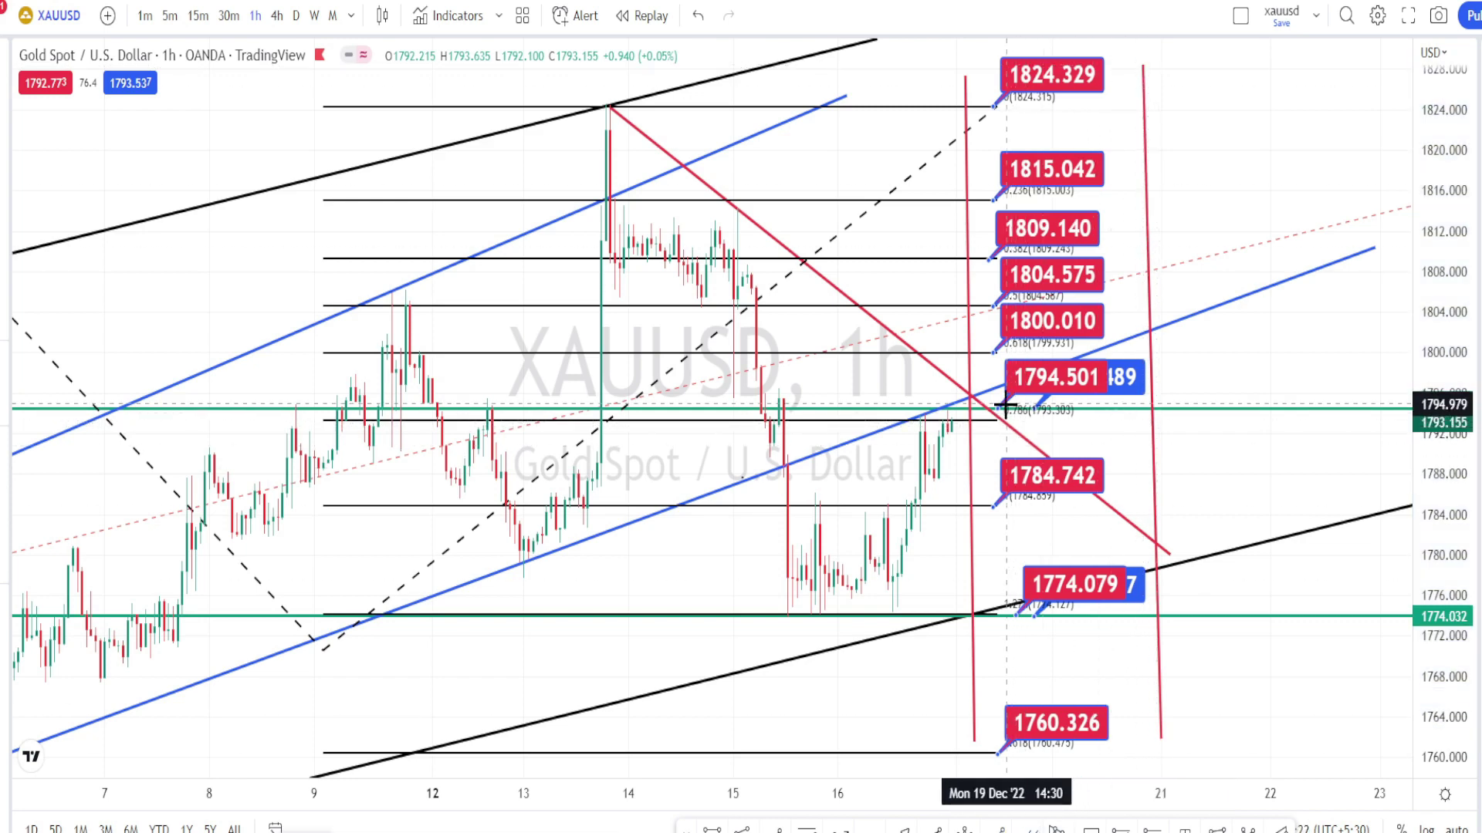
# Circle 1794.501, sketch a rise above it from the latest candle, and underline the targets 1800.010, 1804.575, 1809.140, 1815.042 and 1824.329
pyautogui.moveTo(1008, 402)
pyautogui.mouseDown()
pyautogui.moveTo(1071, 395)
pyautogui.moveTo(1059, 364)
pyautogui.moveTo(1010, 368)
pyautogui.moveTo(1010, 384)
pyautogui.mouseUp()
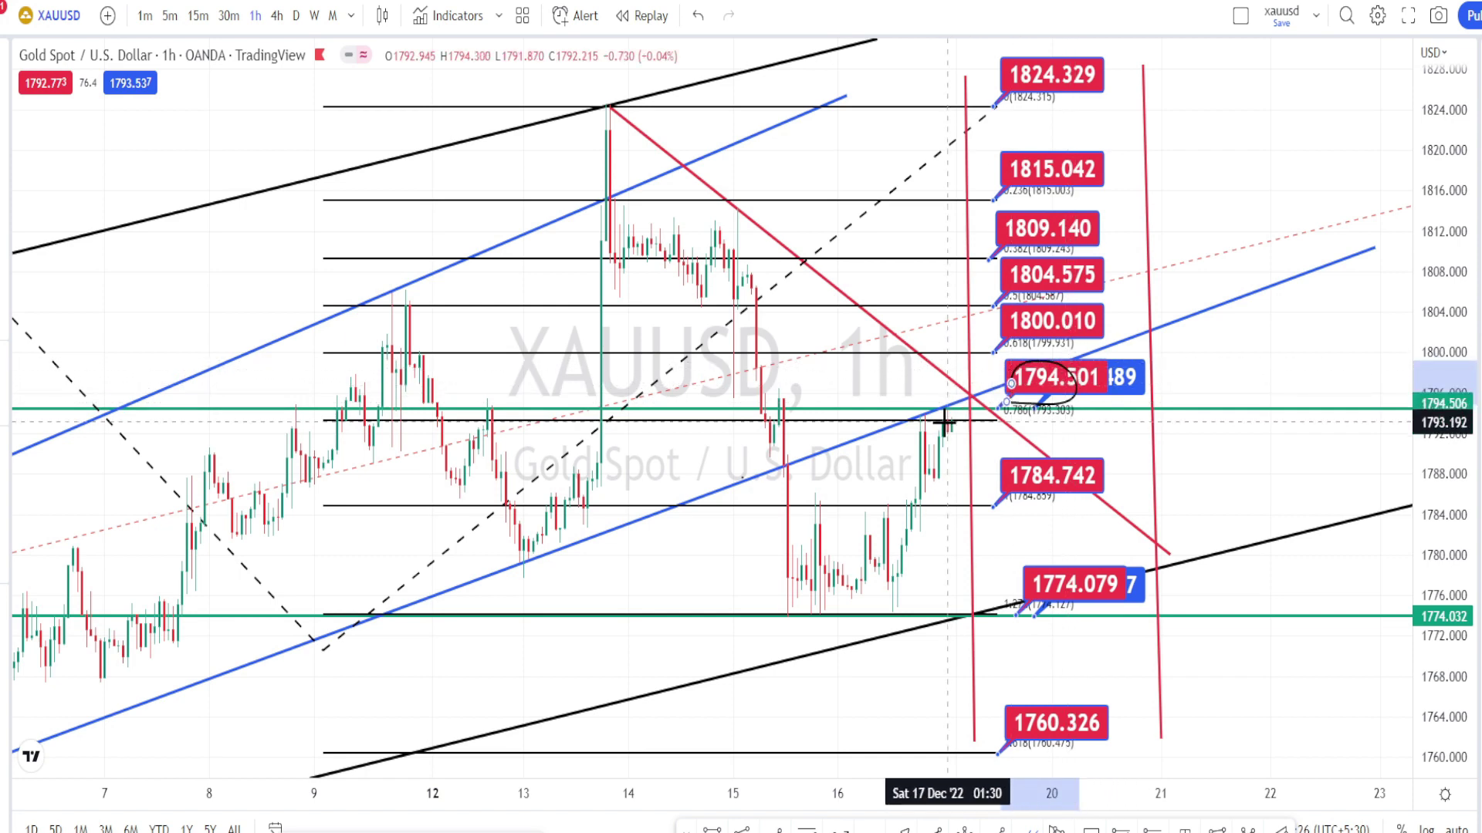
pyautogui.moveTo(943, 421); pyautogui.dragTo(967, 381)
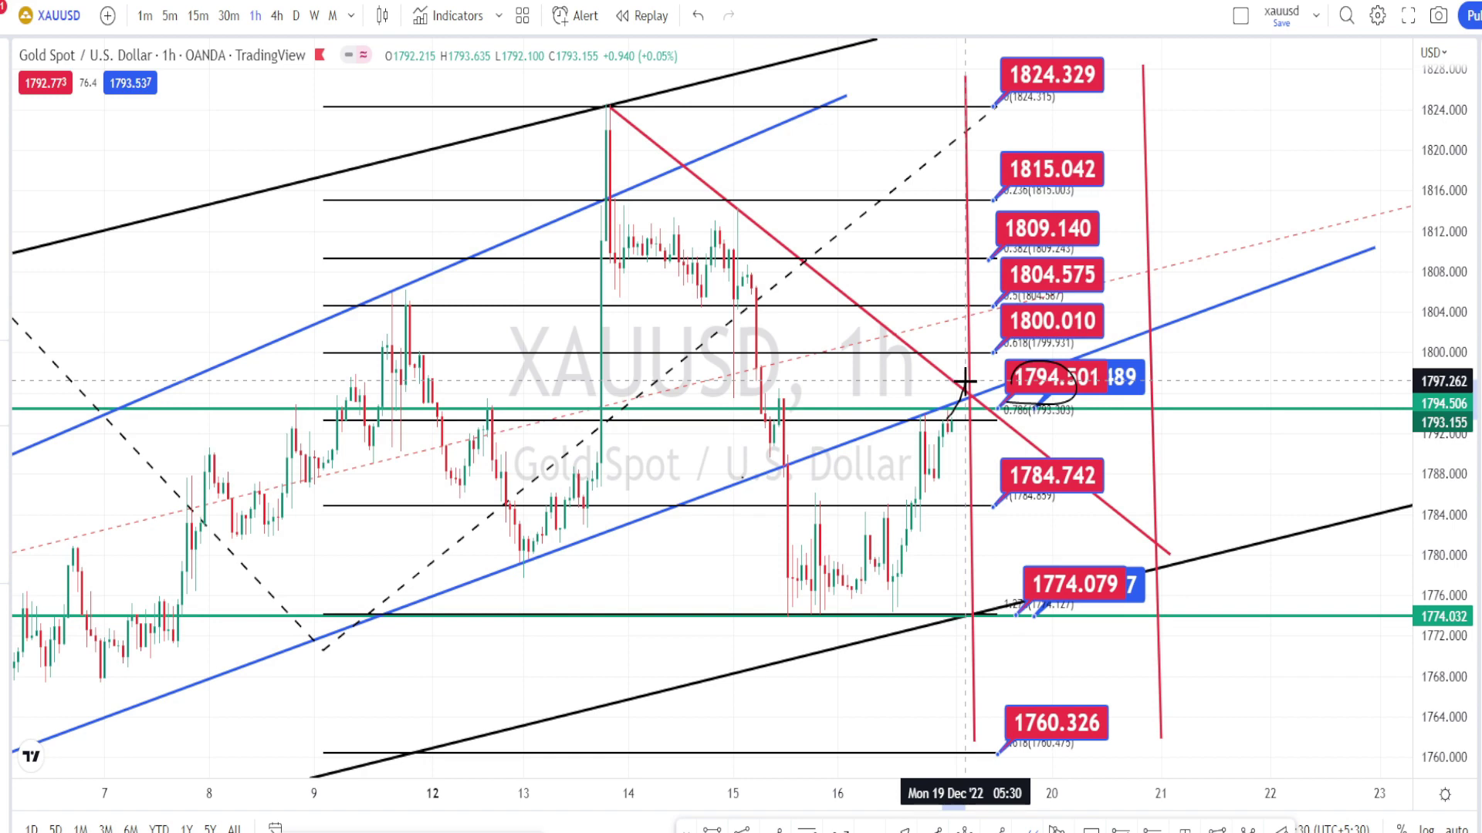
pyautogui.moveTo(964, 381); pyautogui.dragTo(967, 386)
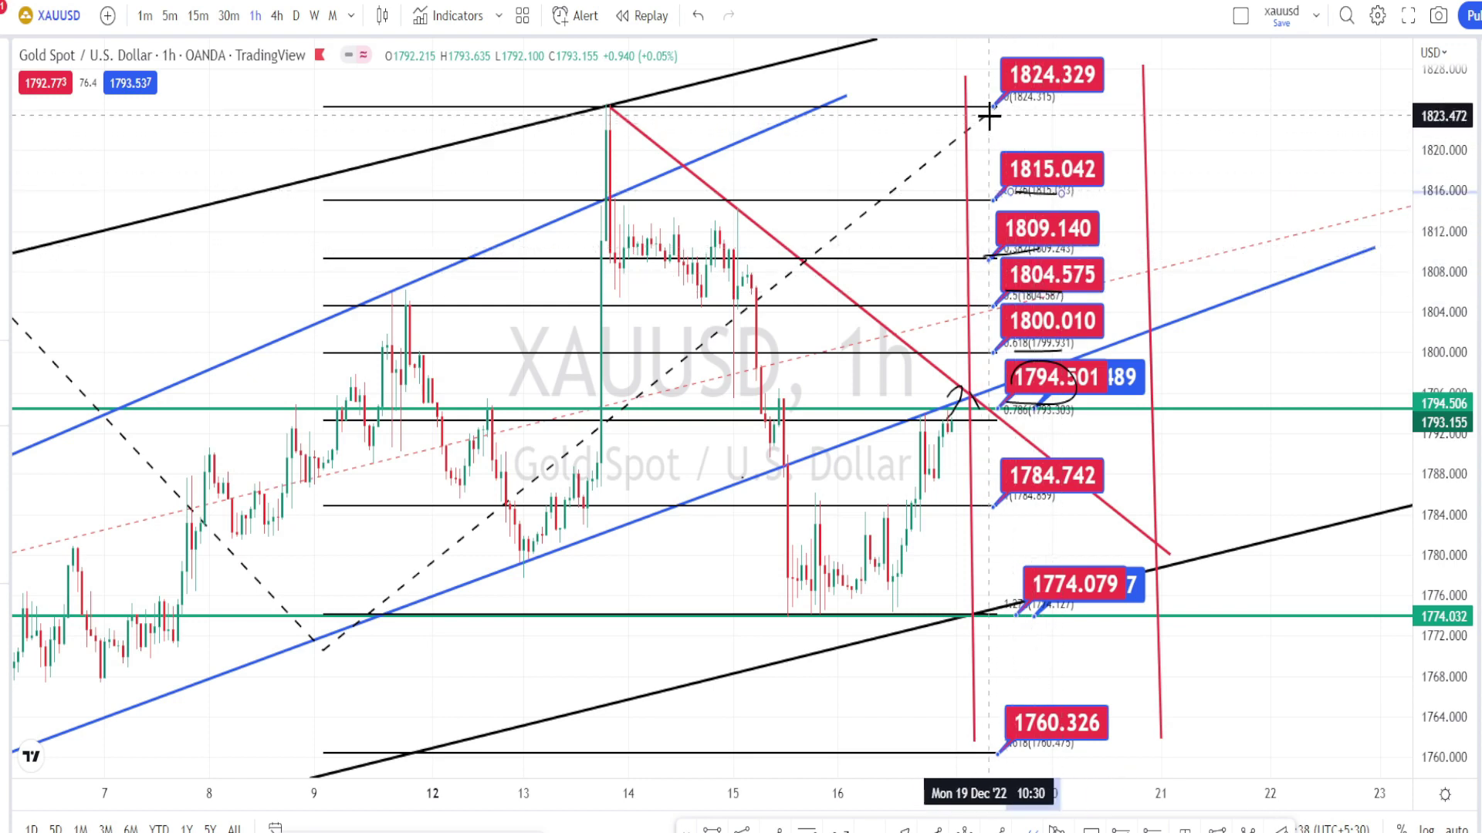
pyautogui.click(1070, 111)
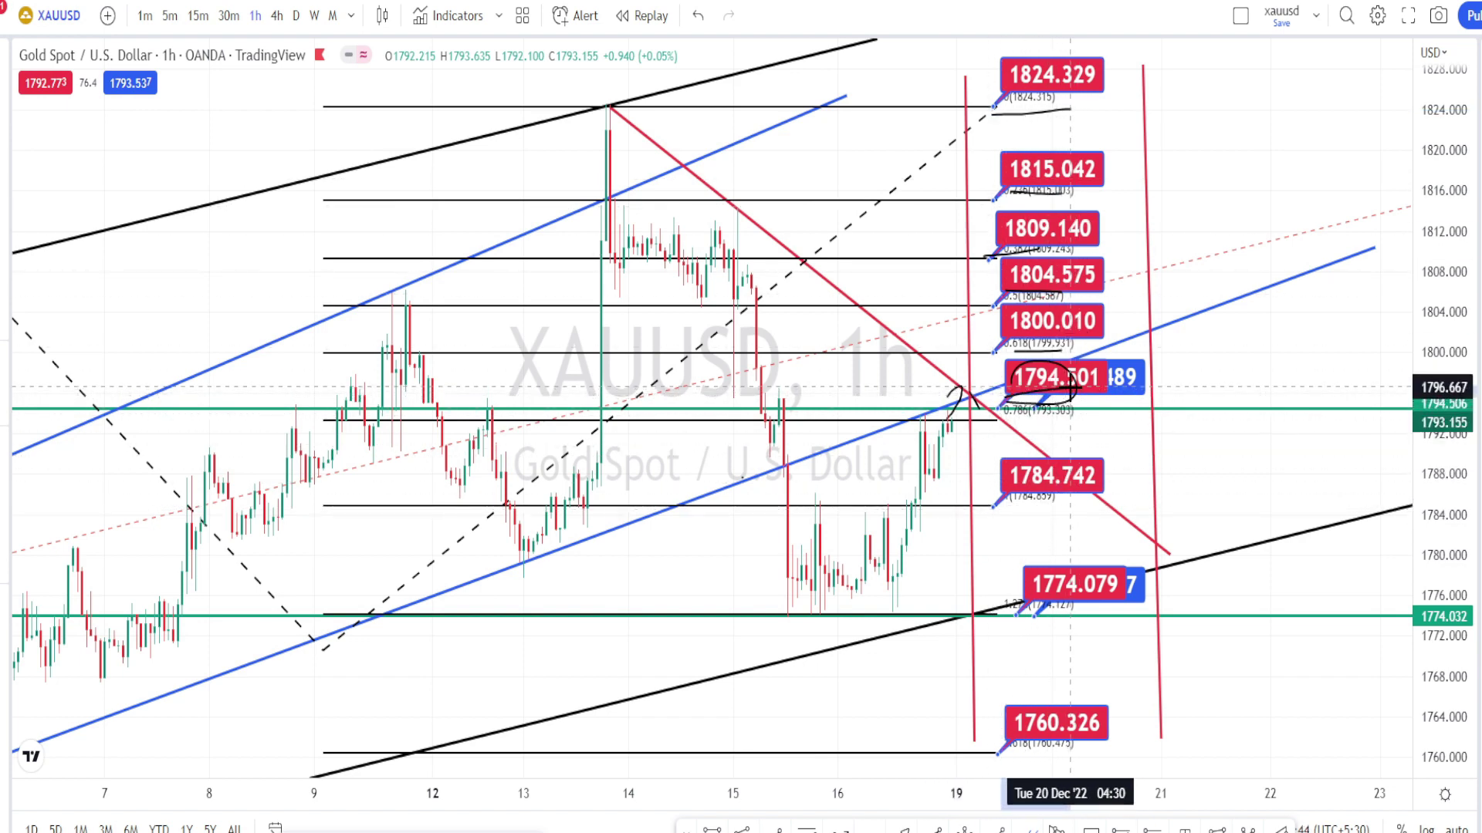
# Sketch a drop from the latest candle to the 1784.742 level and mark the 1784.742 and 1774.079 labels as downside targets
pyautogui.moveTo(952, 423); pyautogui.dragTo(983, 517)
pyautogui.moveTo(1009, 502); pyautogui.dragTo(1116, 497)
pyautogui.moveTo(1025, 612)
pyautogui.mouseDown()
pyautogui.moveTo(1088, 604)
pyautogui.moveTo(1043, 572)
pyautogui.moveTo(1009, 579)
pyautogui.mouseUp()
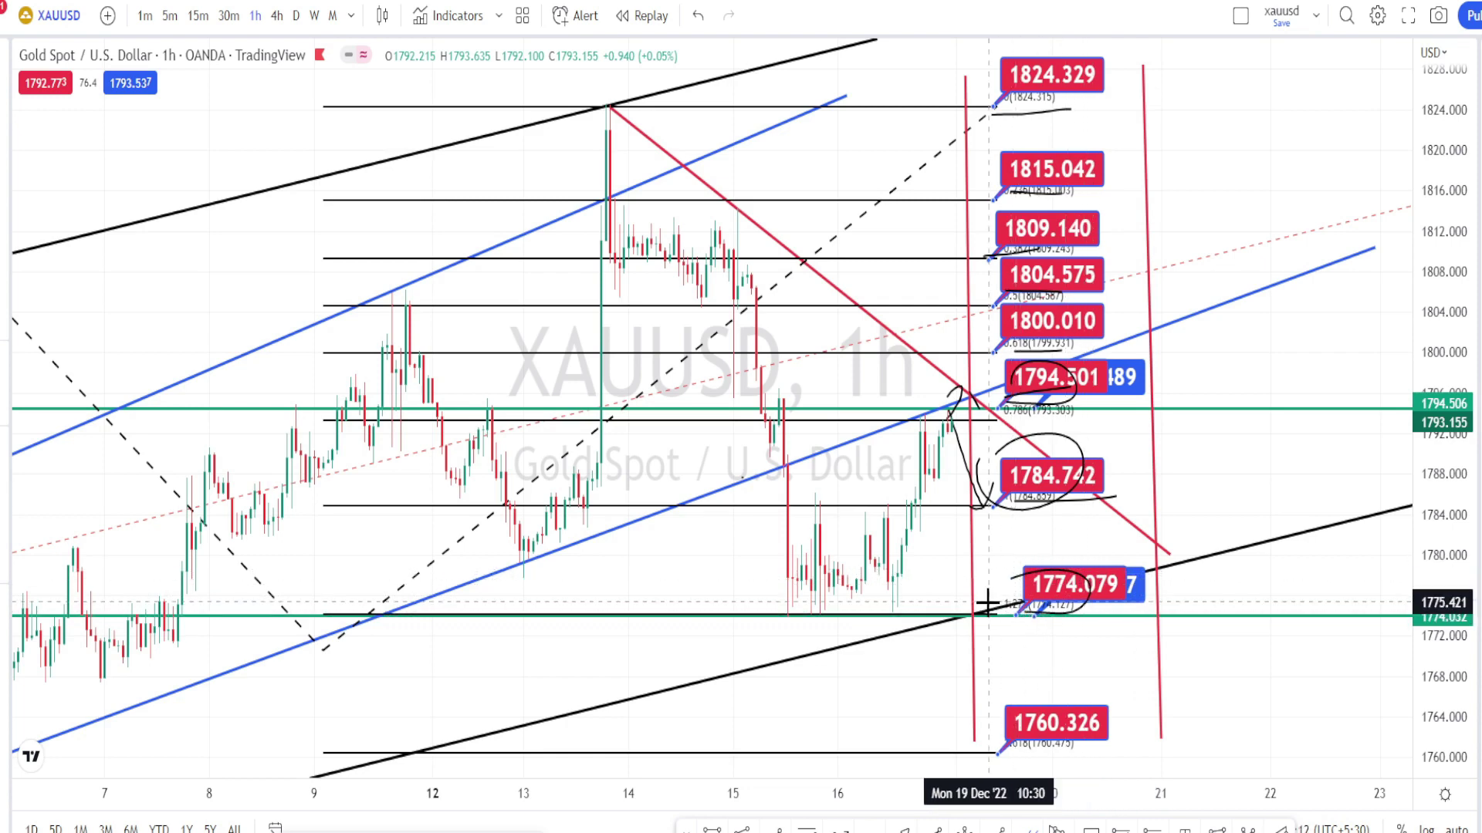
# Sketch the downside continuation from the 1774.079 level toward 1760.326 on the 1-hour chart, and undo it
pyautogui.moveTo(988, 602)
pyautogui.mouseDown()
pyautogui.moveTo(997, 740)
pyautogui.moveTo(1106, 748)
pyautogui.mouseUp()
pyautogui.hotkey('ctrl', 'z')
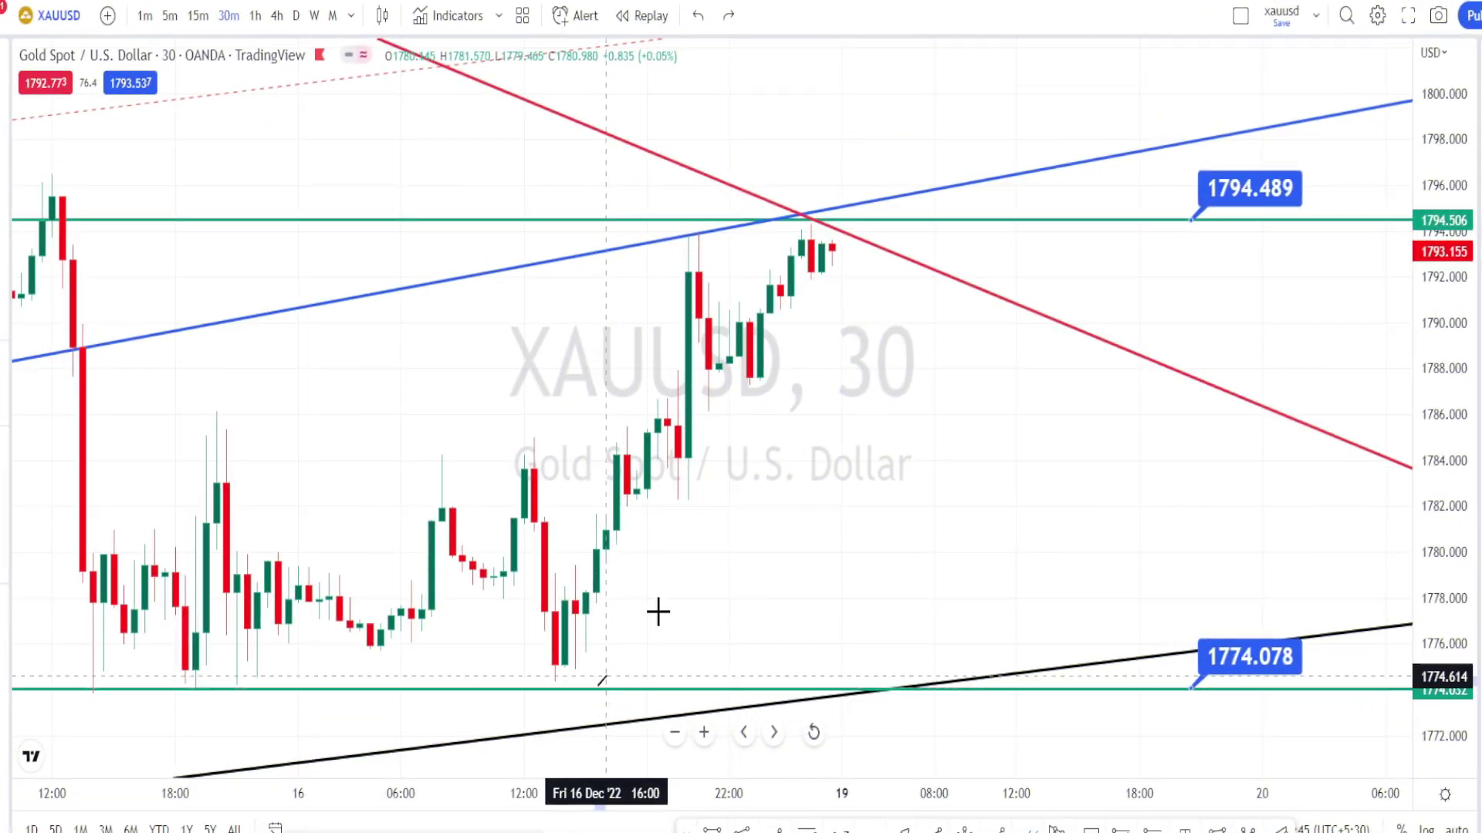
# On the 30-minute chart, sketch two freehand arrows along the latest rise, from about 1774 to 1789 and about 1777 to 1793
pyautogui.moveTo(598, 684)
pyautogui.mouseDown()
pyautogui.moveTo(833, 342)
pyautogui.moveTo(781, 377)
pyautogui.moveTo(852, 496)
pyautogui.mouseUp()
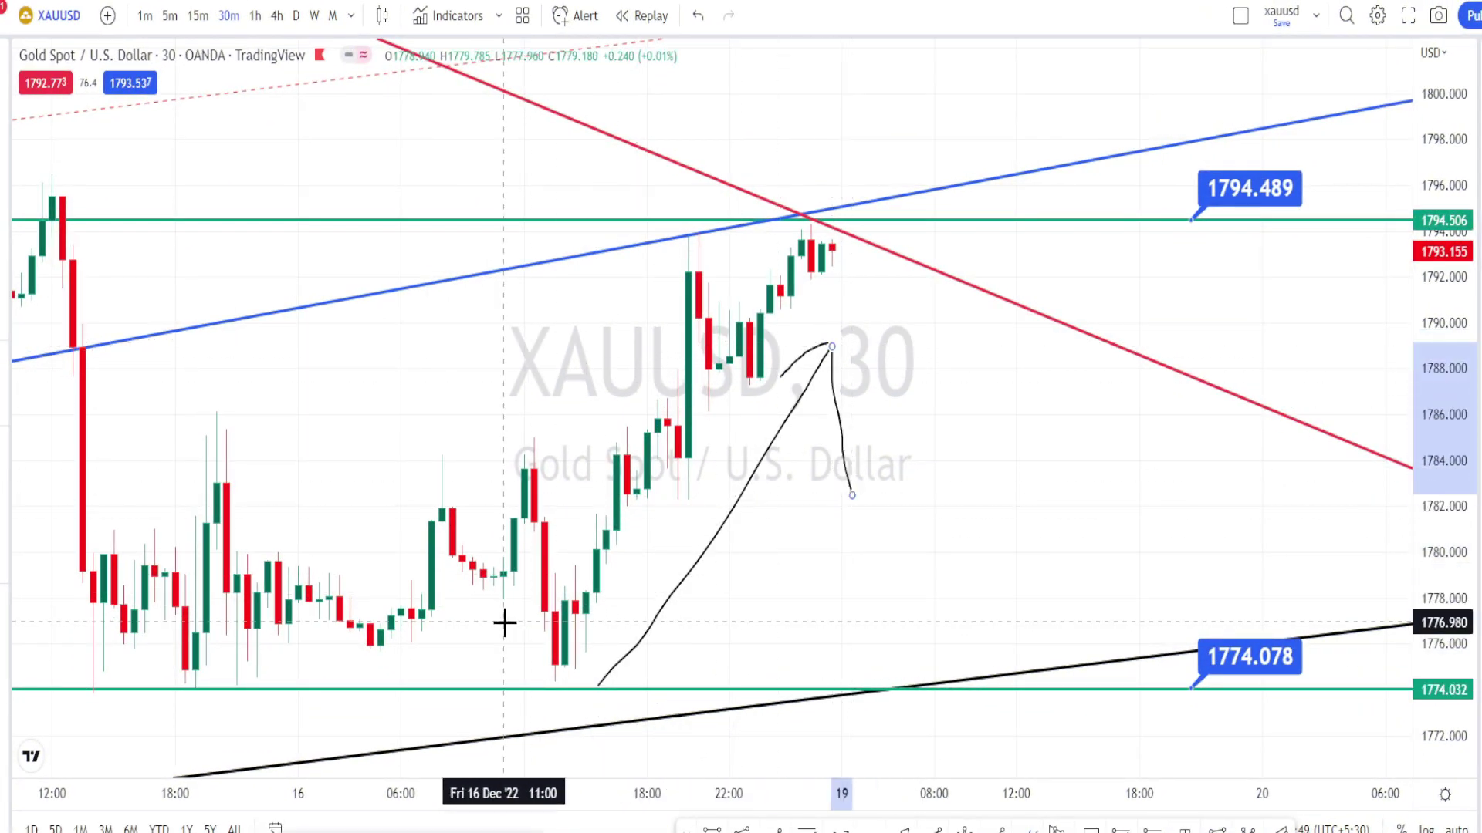
pyautogui.moveTo(504, 619)
pyautogui.mouseDown()
pyautogui.moveTo(709, 260)
pyautogui.moveTo(716, 317)
pyautogui.mouseUp()
pyautogui.hotkey('ctrl', 'z')
# Circle and underline the 1794.489 label, circle the nearby trend-line crossing twice, and sketch a rise above it to about 1797
pyautogui.moveTo(1195, 226)
pyautogui.mouseDown()
pyautogui.moveTo(1285, 162)
pyautogui.moveTo(1170, 200)
pyautogui.mouseUp()
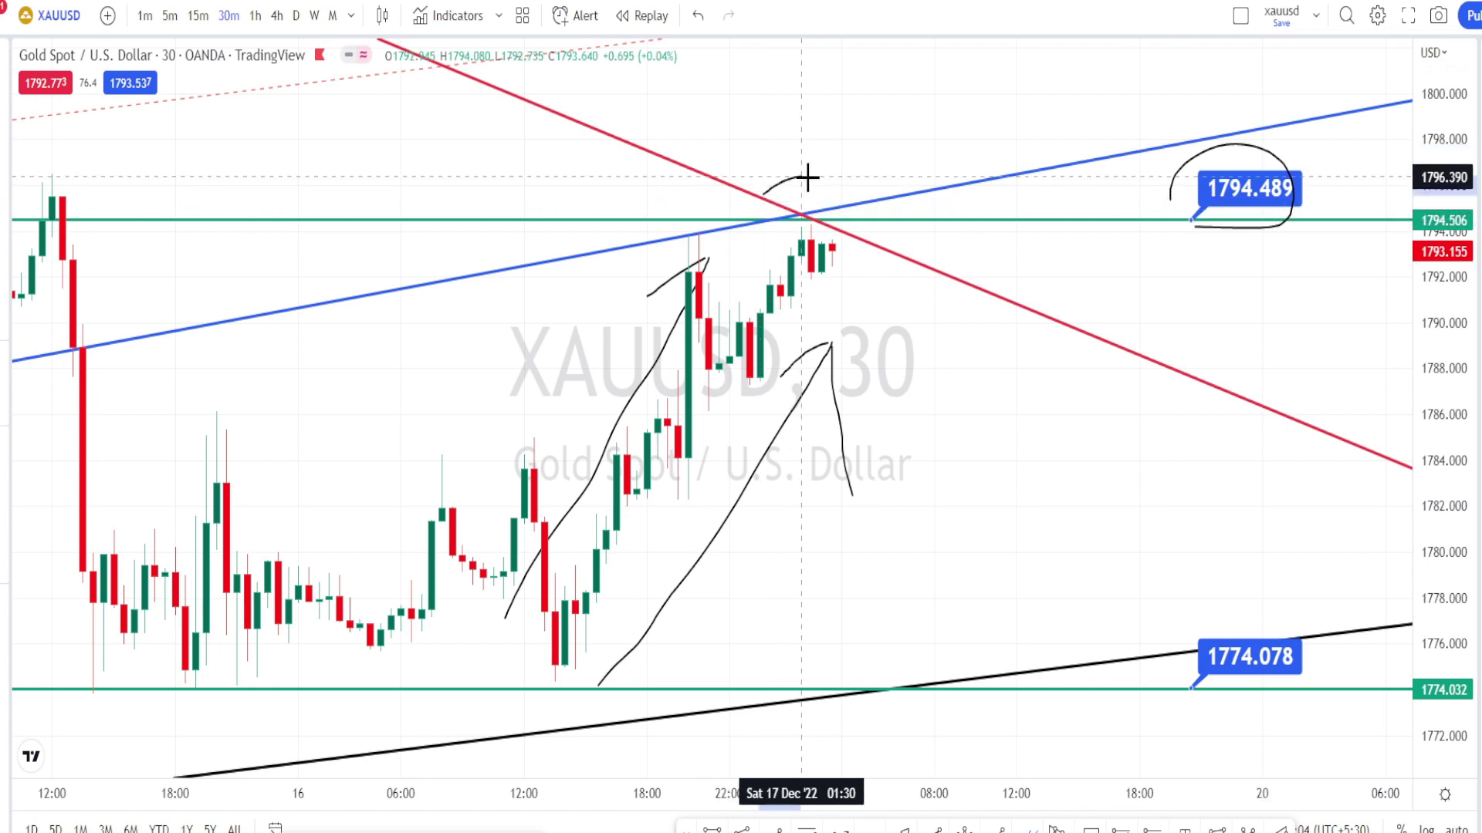
pyautogui.moveTo(803, 175); pyautogui.dragTo(762, 193)
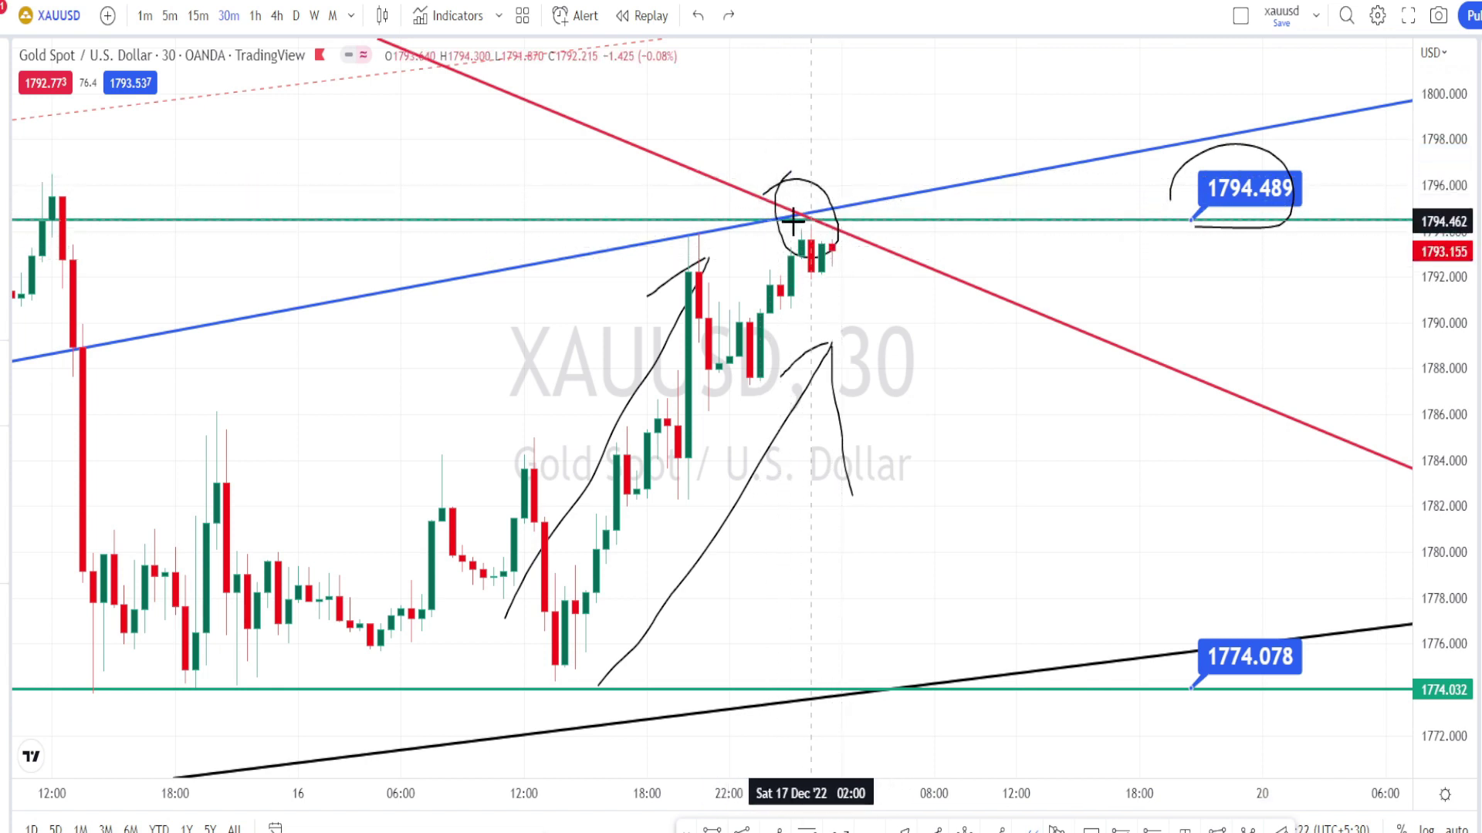
pyautogui.moveTo(830, 236); pyautogui.dragTo(791, 199)
pyautogui.moveTo(1184, 212); pyautogui.dragTo(1273, 214)
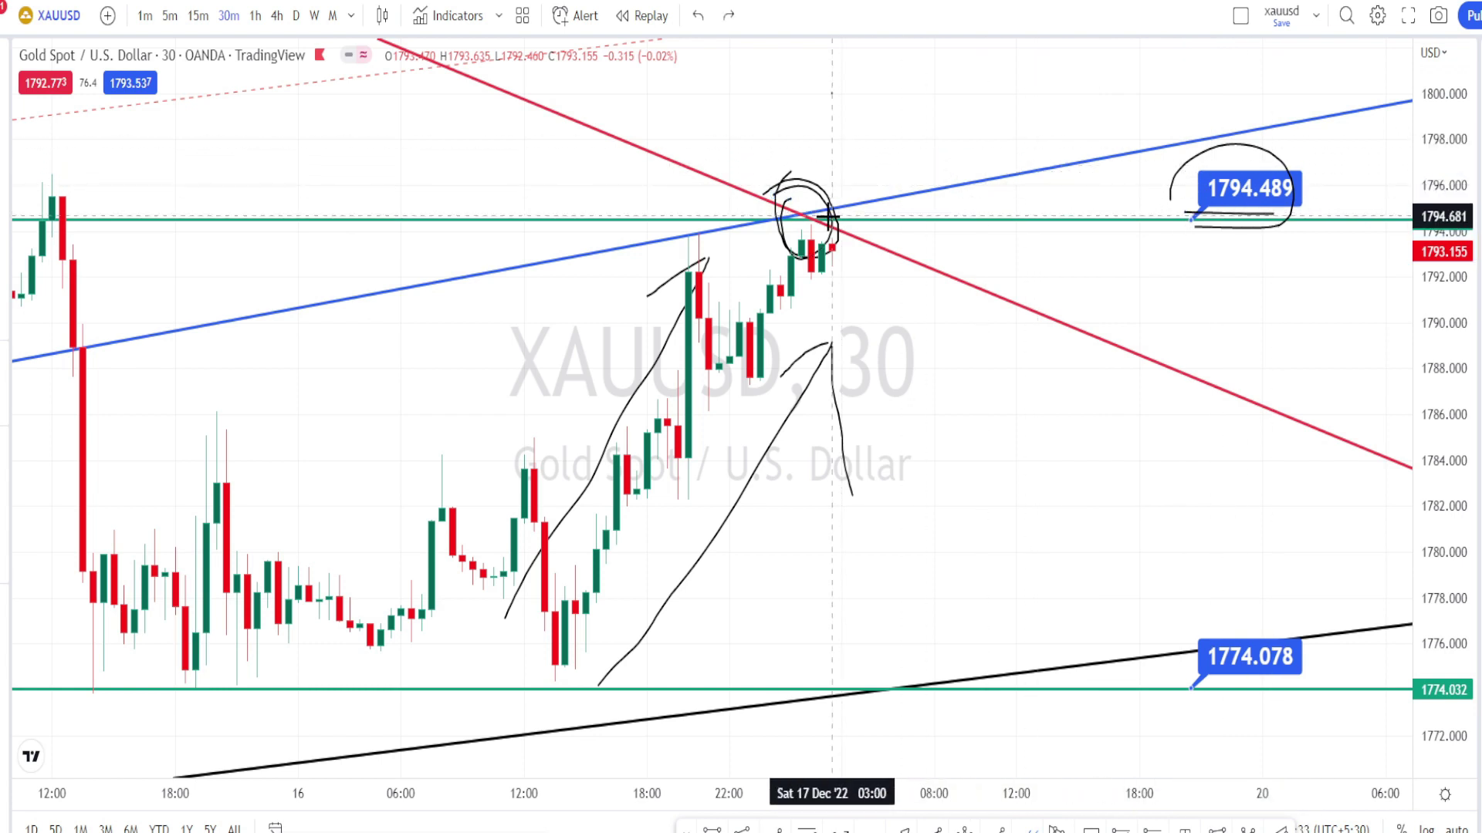
pyautogui.moveTo(832, 214)
pyautogui.mouseDown()
pyautogui.moveTo(863, 106)
pyautogui.moveTo(853, 129)
pyautogui.moveTo(863, 109)
pyautogui.moveTo(880, 158)
pyautogui.mouseUp()
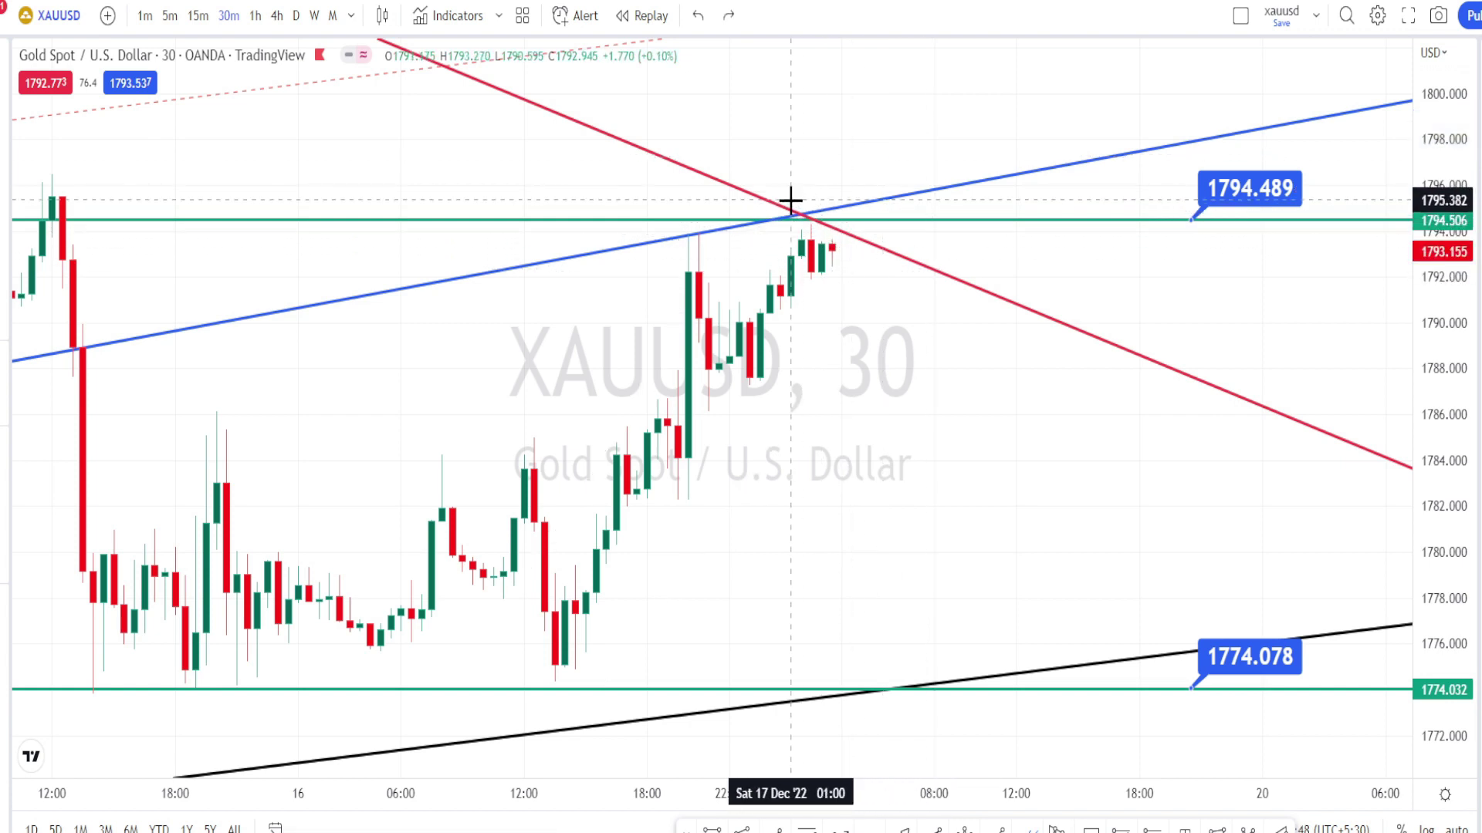
# Circle the trend-line crossing and 1794.489 on the cleared chart, sketch a drop to about 1774, and circle the 1774.078 label
pyautogui.moveTo(791, 196)
pyautogui.mouseDown()
pyautogui.moveTo(823, 219)
pyautogui.moveTo(771, 227)
pyautogui.moveTo(779, 199)
pyautogui.mouseUp()
pyautogui.moveTo(1207, 231)
pyautogui.mouseDown()
pyautogui.moveTo(1257, 228)
pyautogui.moveTo(1270, 171)
pyautogui.moveTo(1192, 220)
pyautogui.mouseUp()
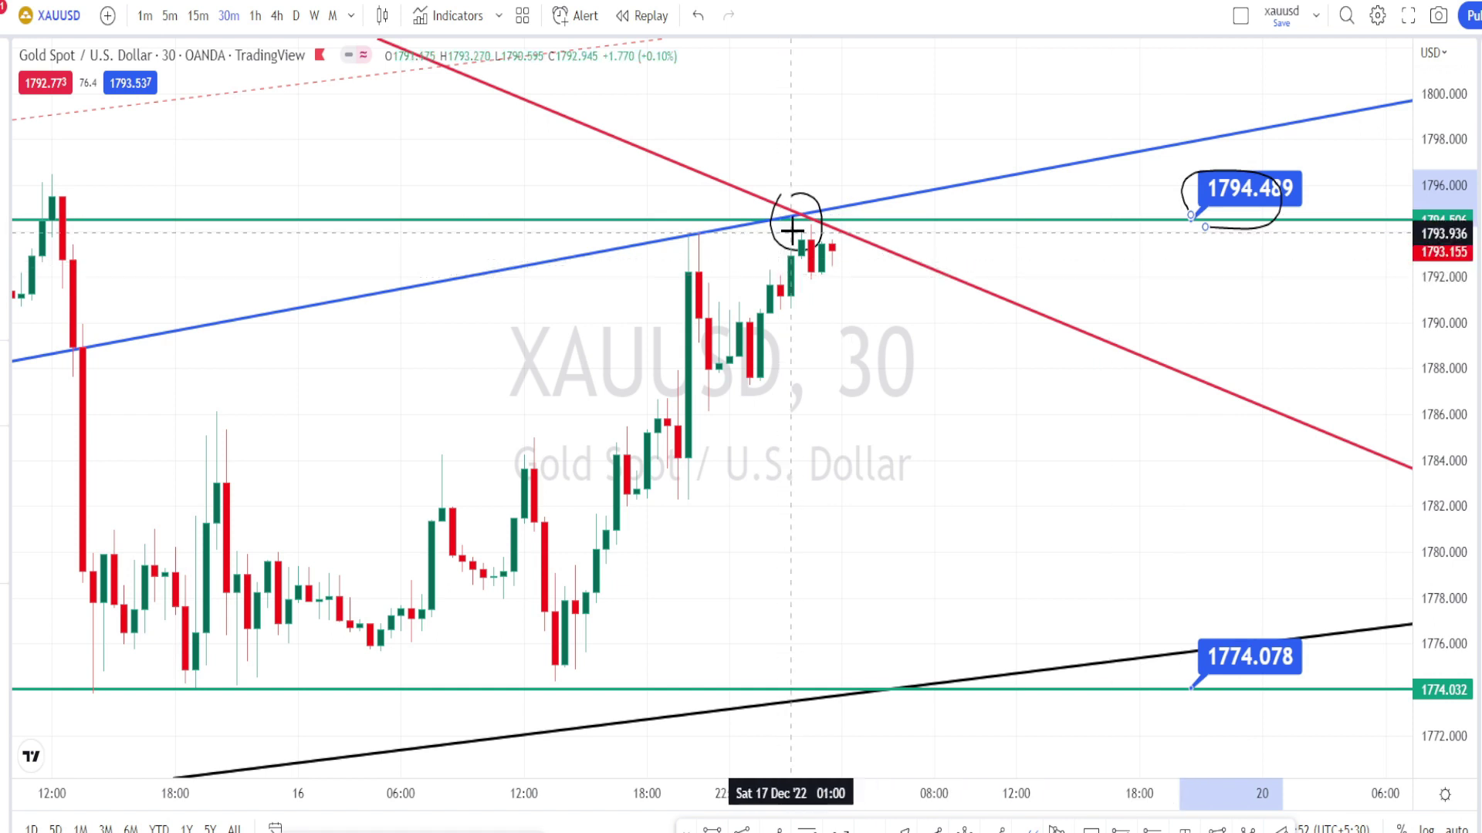
pyautogui.moveTo(797, 218); pyautogui.dragTo(883, 701)
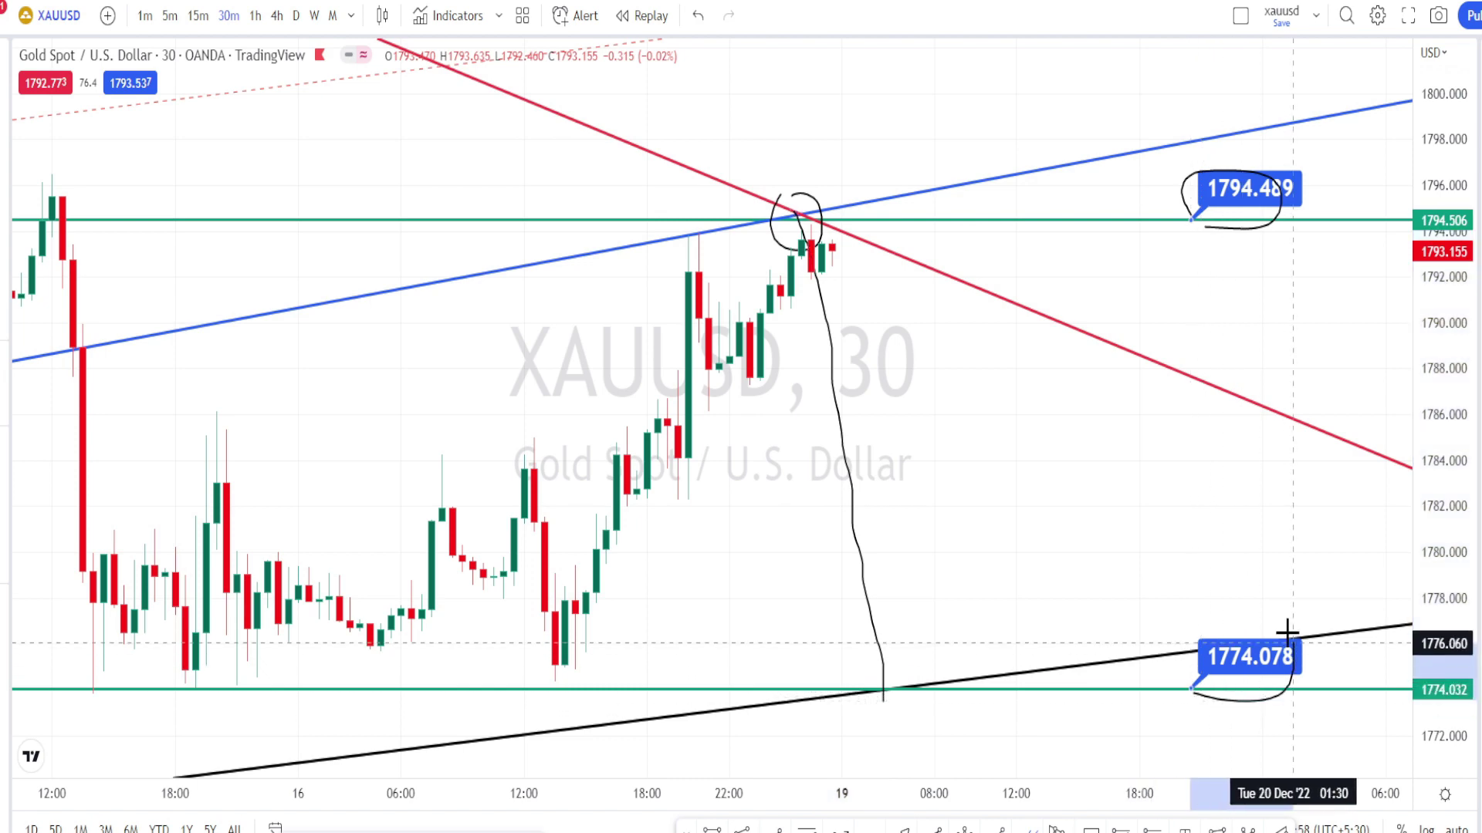
pyautogui.moveTo(1193, 690); pyautogui.dragTo(1181, 656)
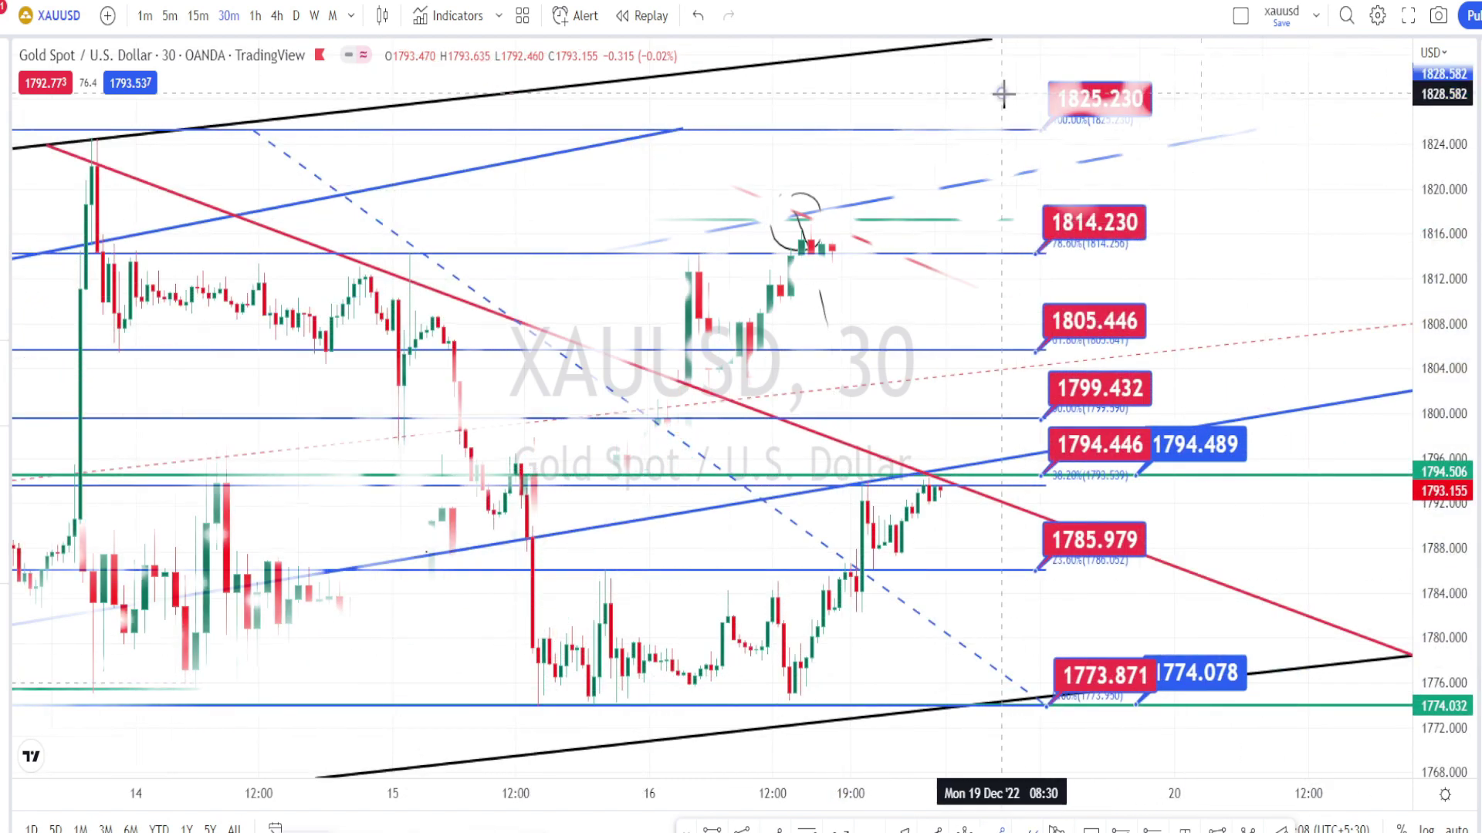
# Enclose the Fibonacci price labels between two near-vertical red lines at 19 and 20 December, spanning about 1828 to 1774
pyautogui.moveTo(1002, 93); pyautogui.dragTo(1008, 700)
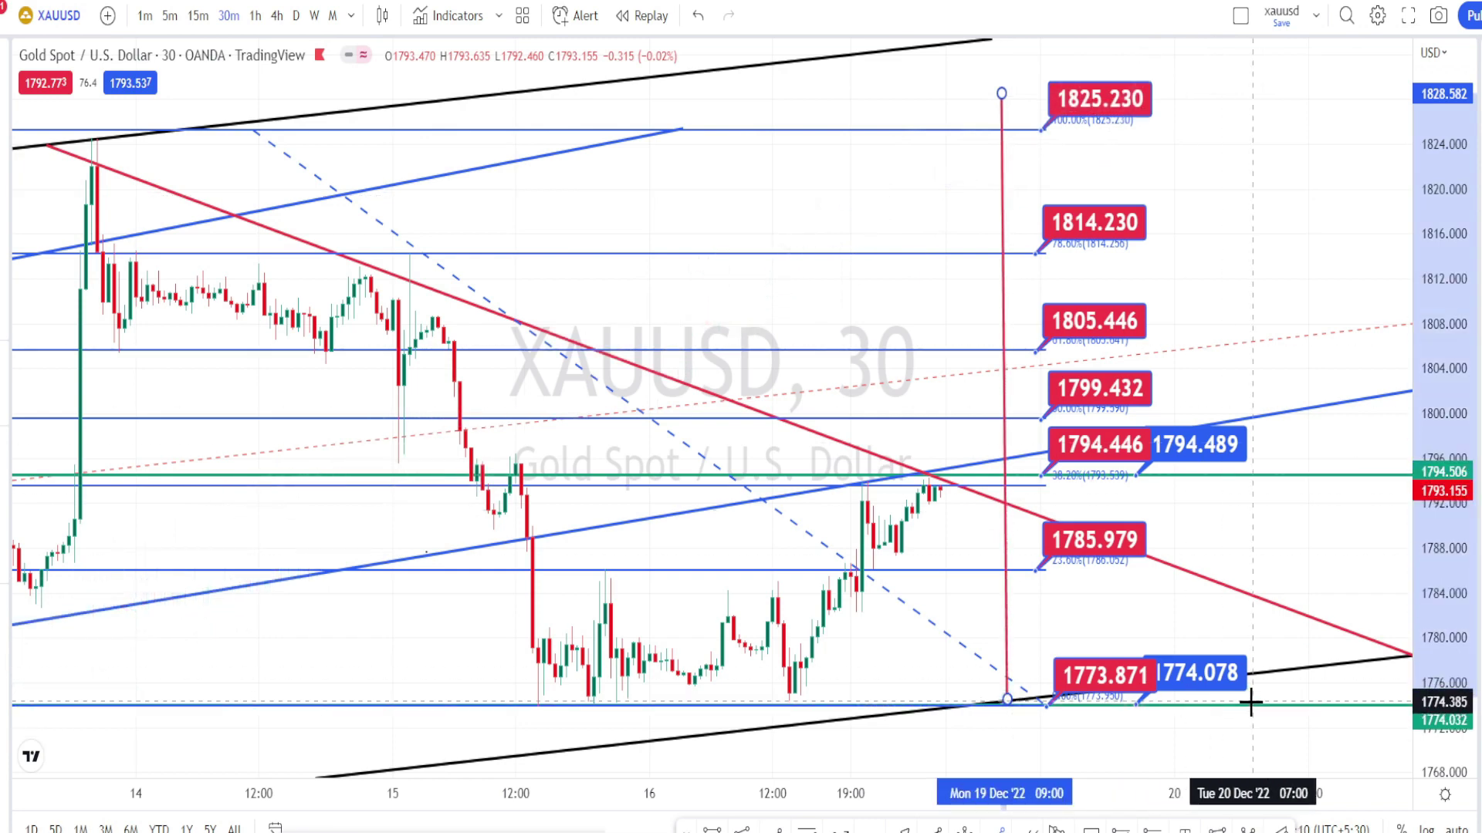
pyautogui.moveTo(1258, 706); pyautogui.dragTo(1248, 100)
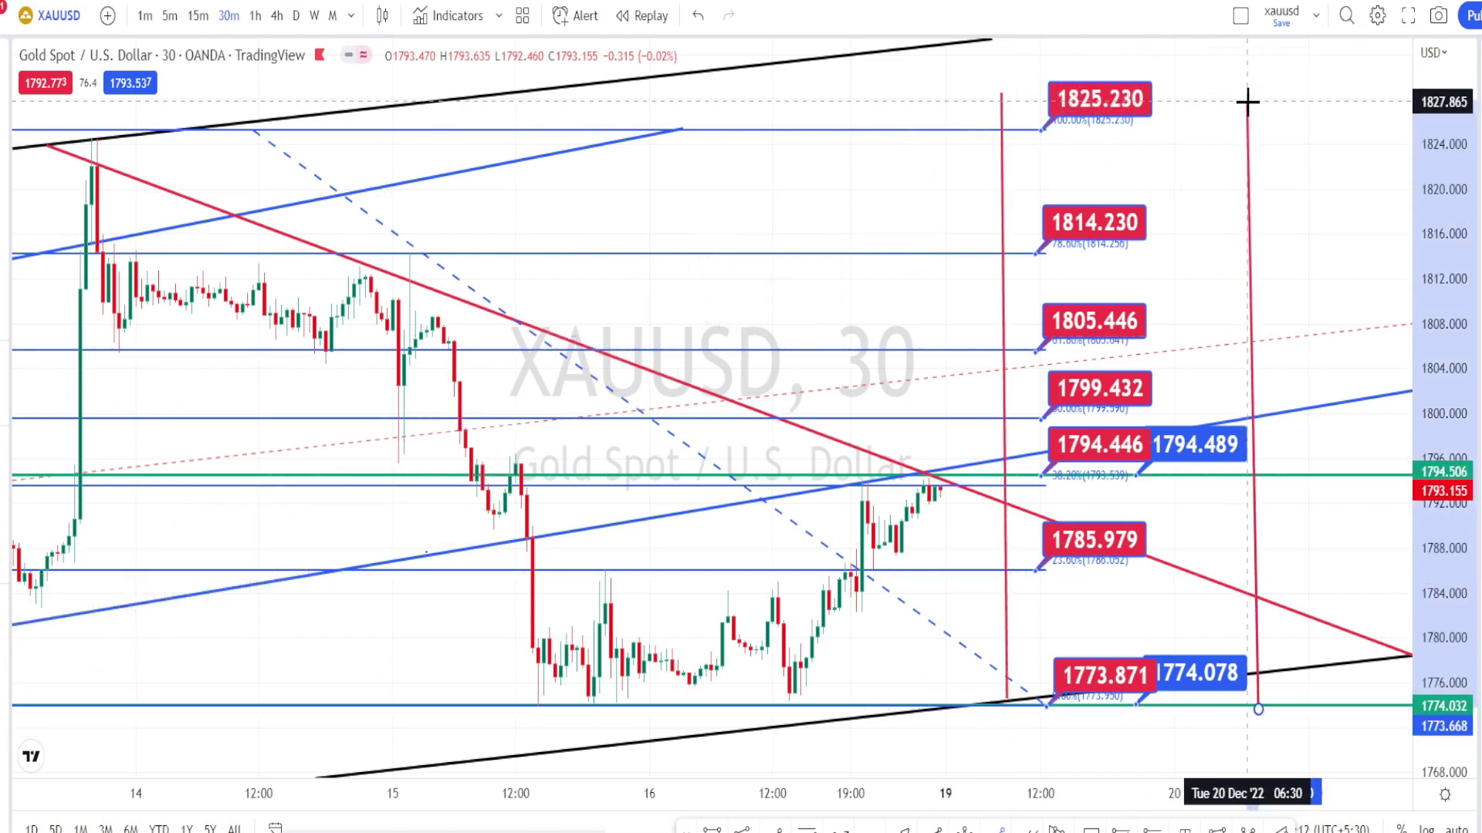
pyautogui.click(1247, 102)
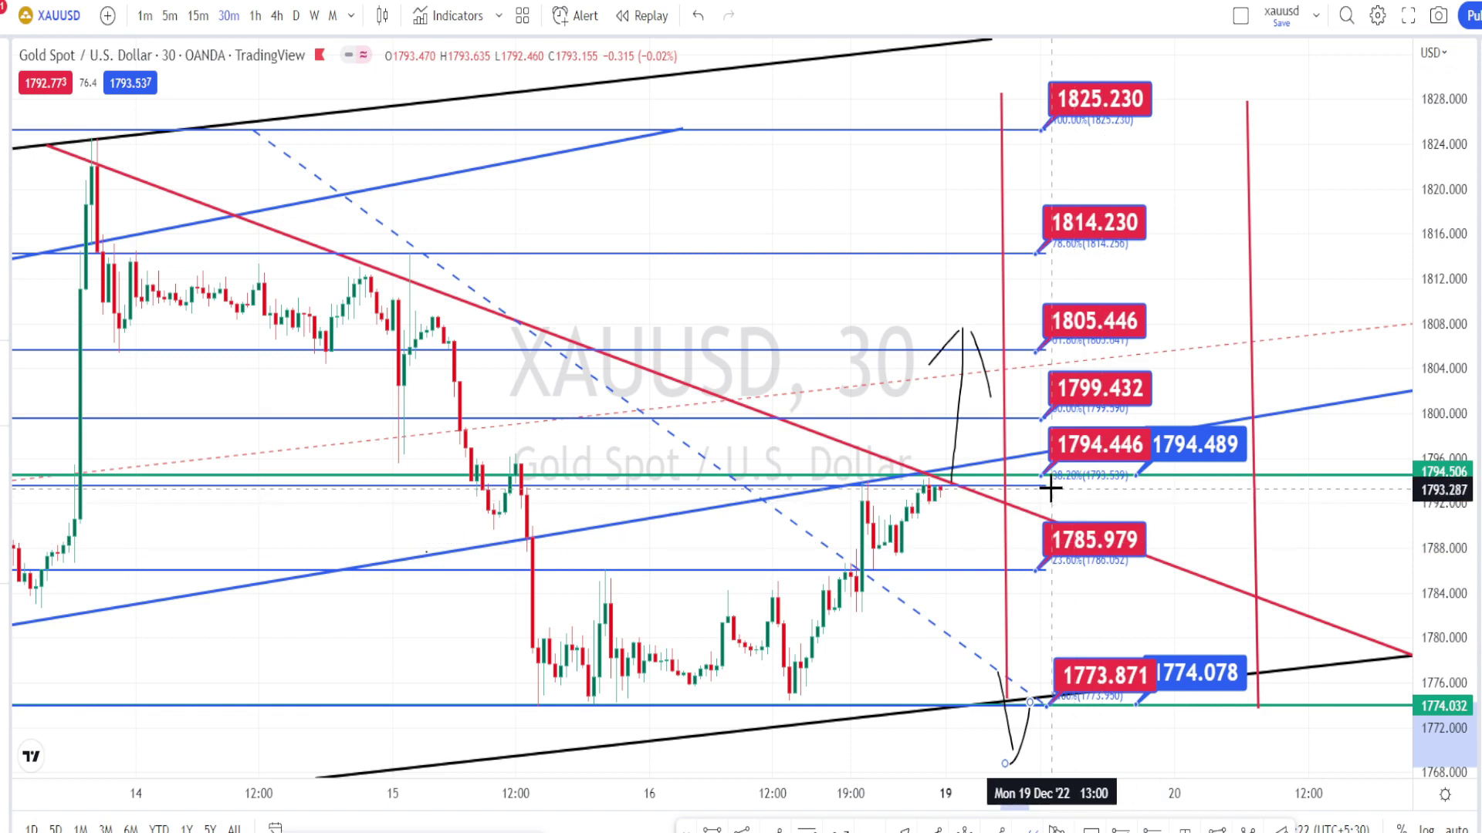
# Circle 1794.446, 1799.432 and 1805.446, underline 1814.230 and 1825.230, circle the latest candles, and sketch a fall below them
pyautogui.moveTo(1044, 473)
pyautogui.mouseDown()
pyautogui.moveTo(1037, 441)
pyautogui.moveTo(1084, 425)
pyautogui.moveTo(1043, 480)
pyautogui.moveTo(1090, 481)
pyautogui.mouseUp()
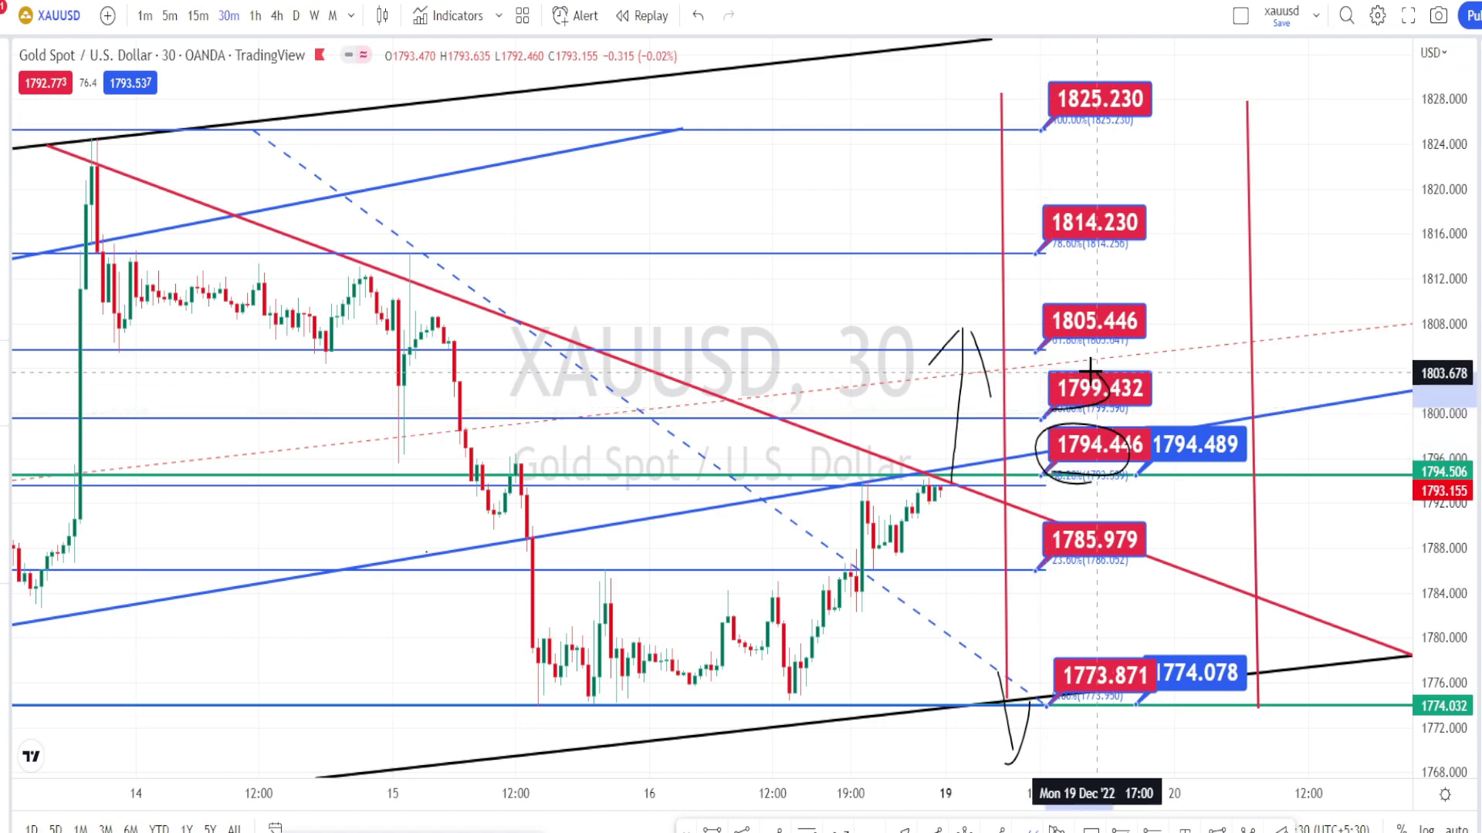
pyautogui.moveTo(1035, 391); pyautogui.dragTo(1093, 295)
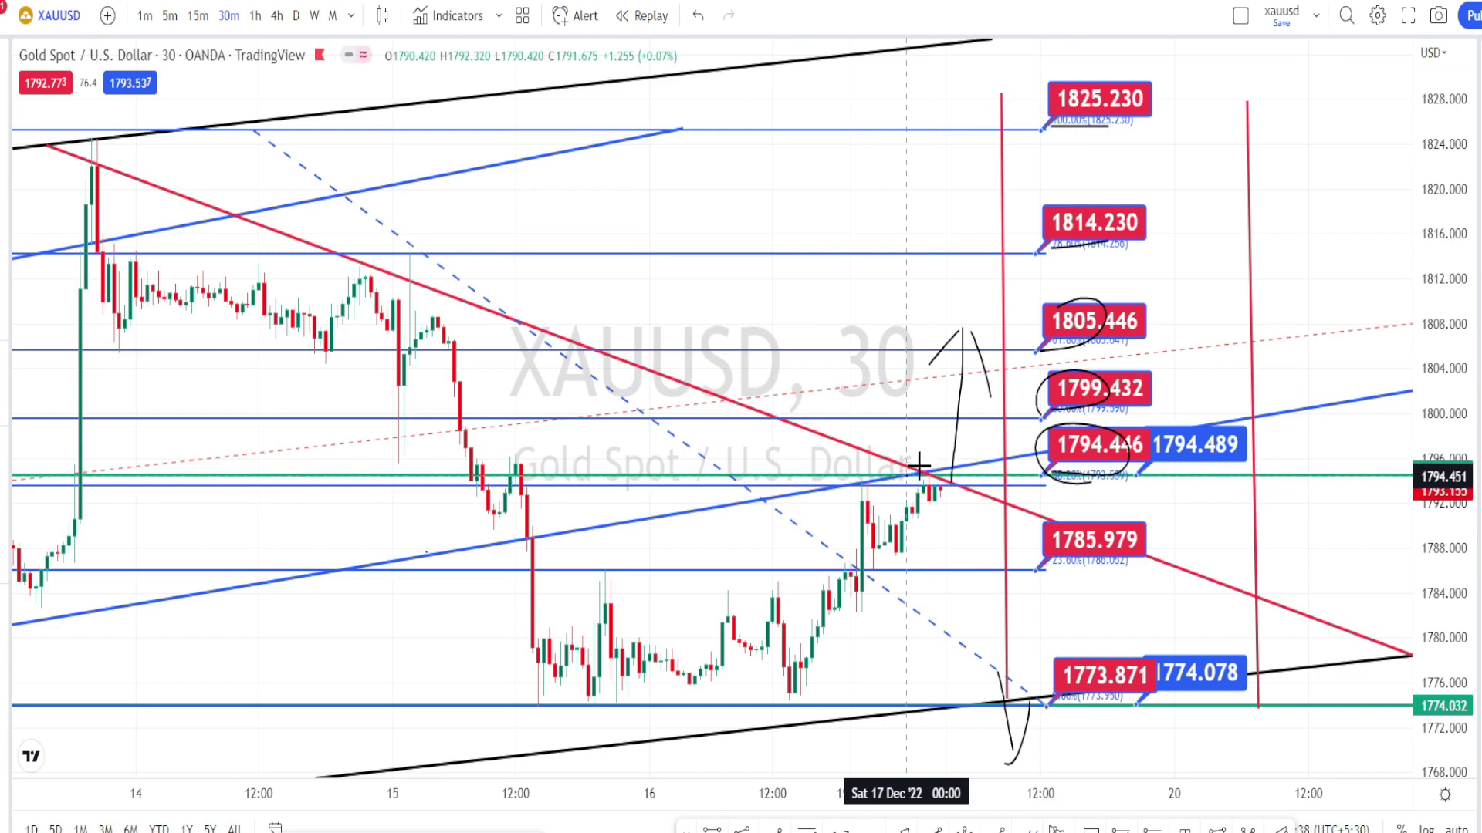
pyautogui.moveTo(914, 486); pyautogui.dragTo(938, 472)
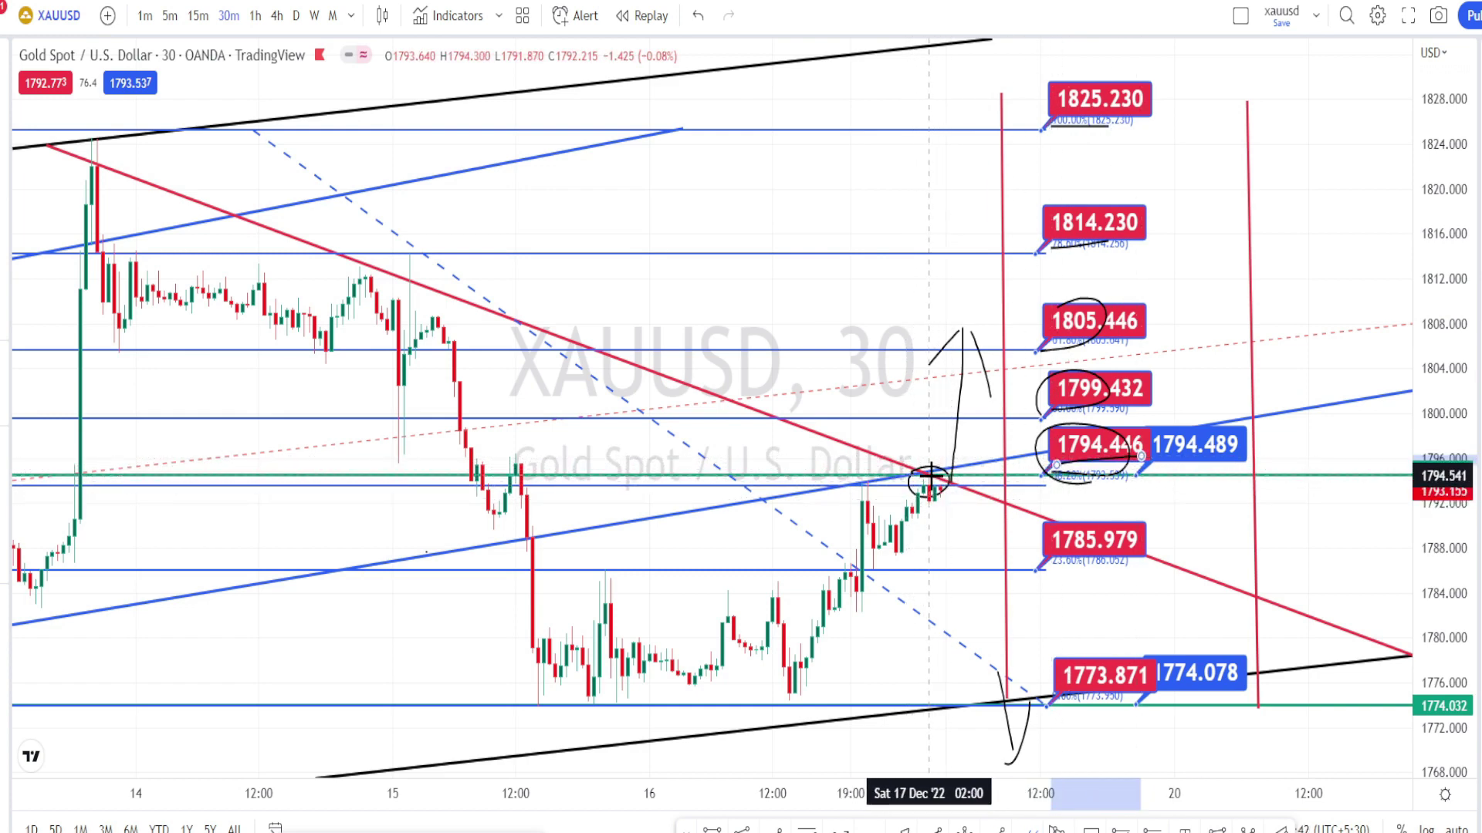
pyautogui.moveTo(946, 509)
pyautogui.mouseDown()
pyautogui.moveTo(968, 591)
pyautogui.moveTo(991, 538)
pyautogui.mouseUp()
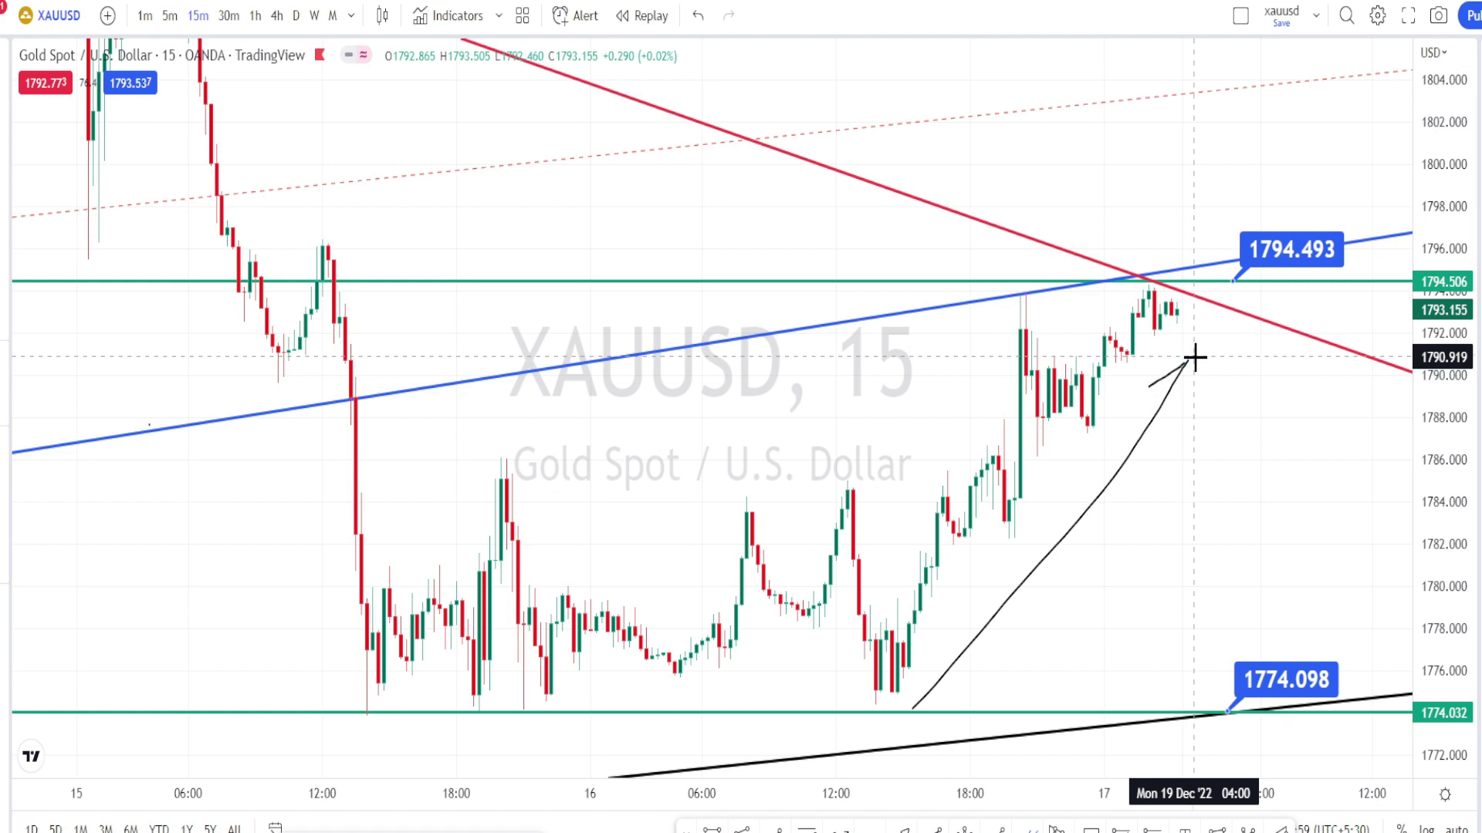
# On the 15-minute chart, complete the arrow along the rise to about 1791 and mark the trend-line crossing near 1794.493
pyautogui.moveTo(1195, 357); pyautogui.dragTo(1214, 432)
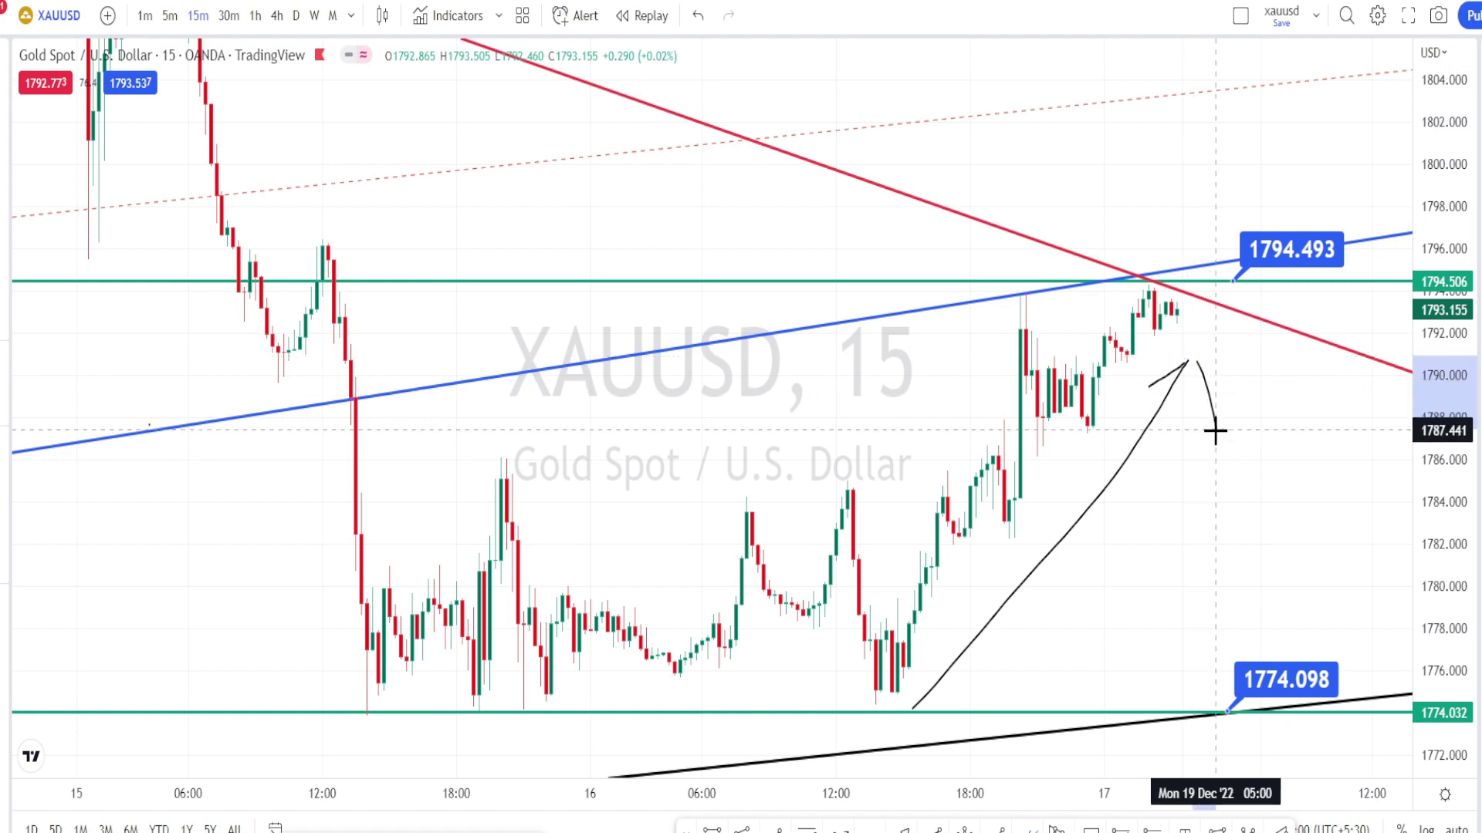
pyautogui.moveTo(1138, 280)
pyautogui.mouseDown()
pyautogui.moveTo(1170, 286)
pyautogui.moveTo(1154, 292)
pyautogui.moveTo(1233, 268)
pyautogui.moveTo(1280, 275)
pyautogui.moveTo(1293, 232)
pyautogui.moveTo(1234, 244)
pyautogui.mouseUp()
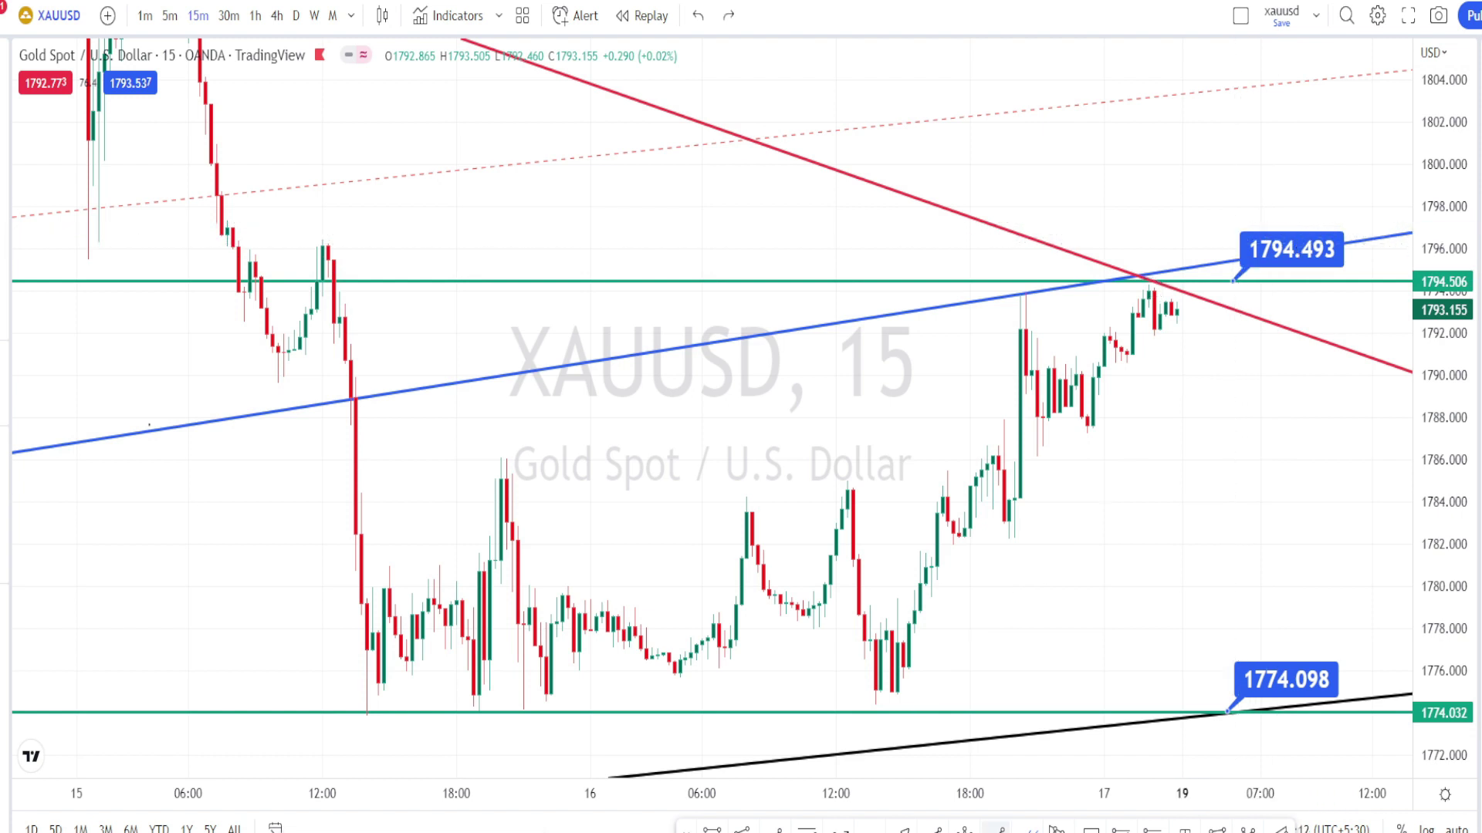
# Draw a black trend line beneath the rising lows, from 1775.051 on 16 December to about 1793 at the latest candle
pyautogui.click(998, 829)
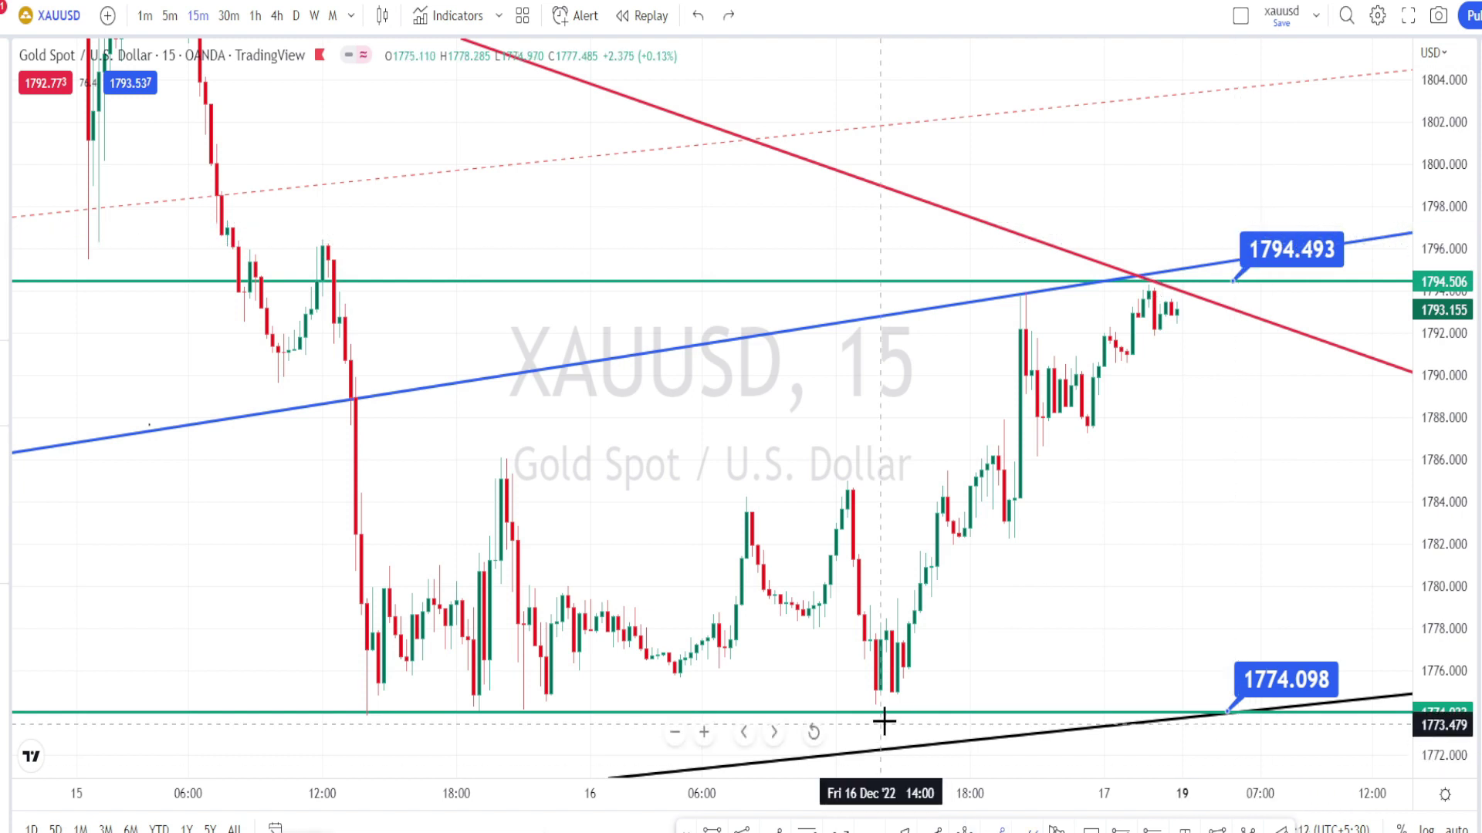
pyautogui.click(892, 692)
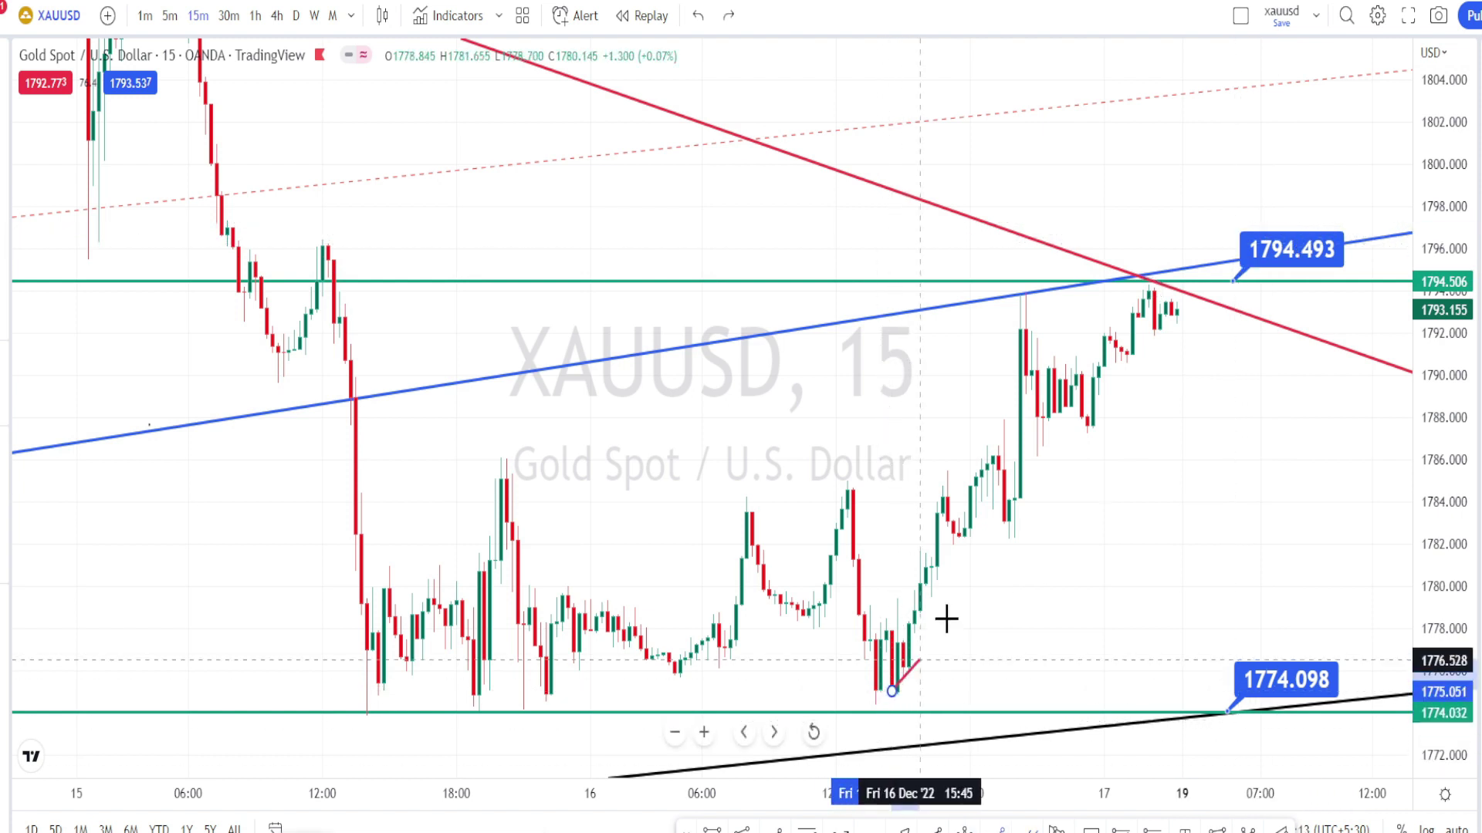
pyautogui.click(1194, 307)
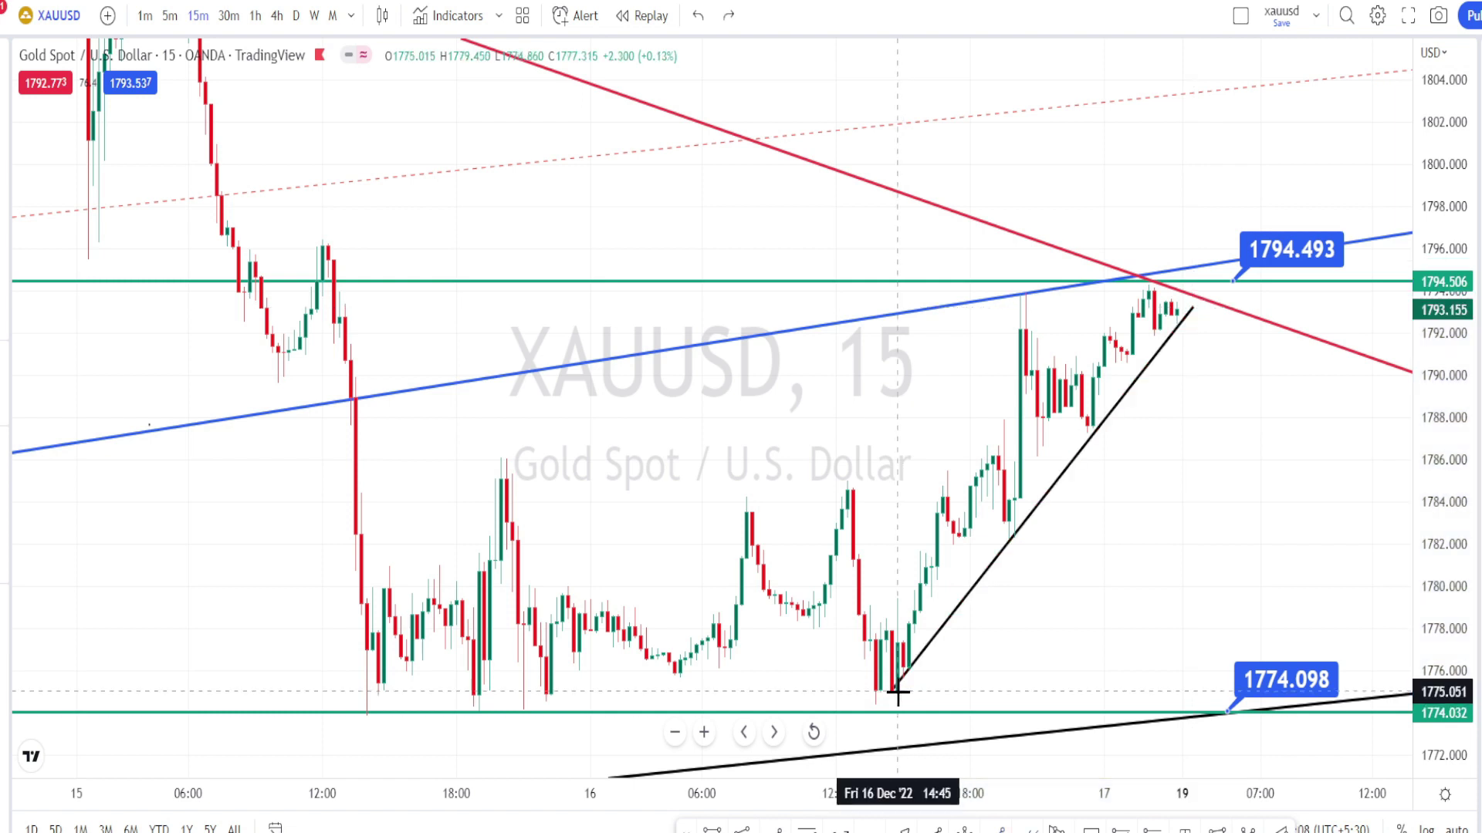
# Trace the upward swings along the black trend line, sketch a breakout to about 1797, and circle two spots on the line
pyautogui.moveTo(897, 691)
pyautogui.mouseDown()
pyautogui.moveTo(962, 474)
pyautogui.moveTo(1003, 517)
pyautogui.moveTo(1036, 349)
pyautogui.moveTo(1096, 424)
pyautogui.moveTo(1152, 303)
pyautogui.moveTo(1180, 318)
pyautogui.moveTo(1196, 225)
pyautogui.moveTo(1209, 249)
pyautogui.moveTo(1181, 324)
pyautogui.moveTo(1200, 324)
pyautogui.moveTo(1183, 312)
pyautogui.moveTo(1193, 296)
pyautogui.mouseUp()
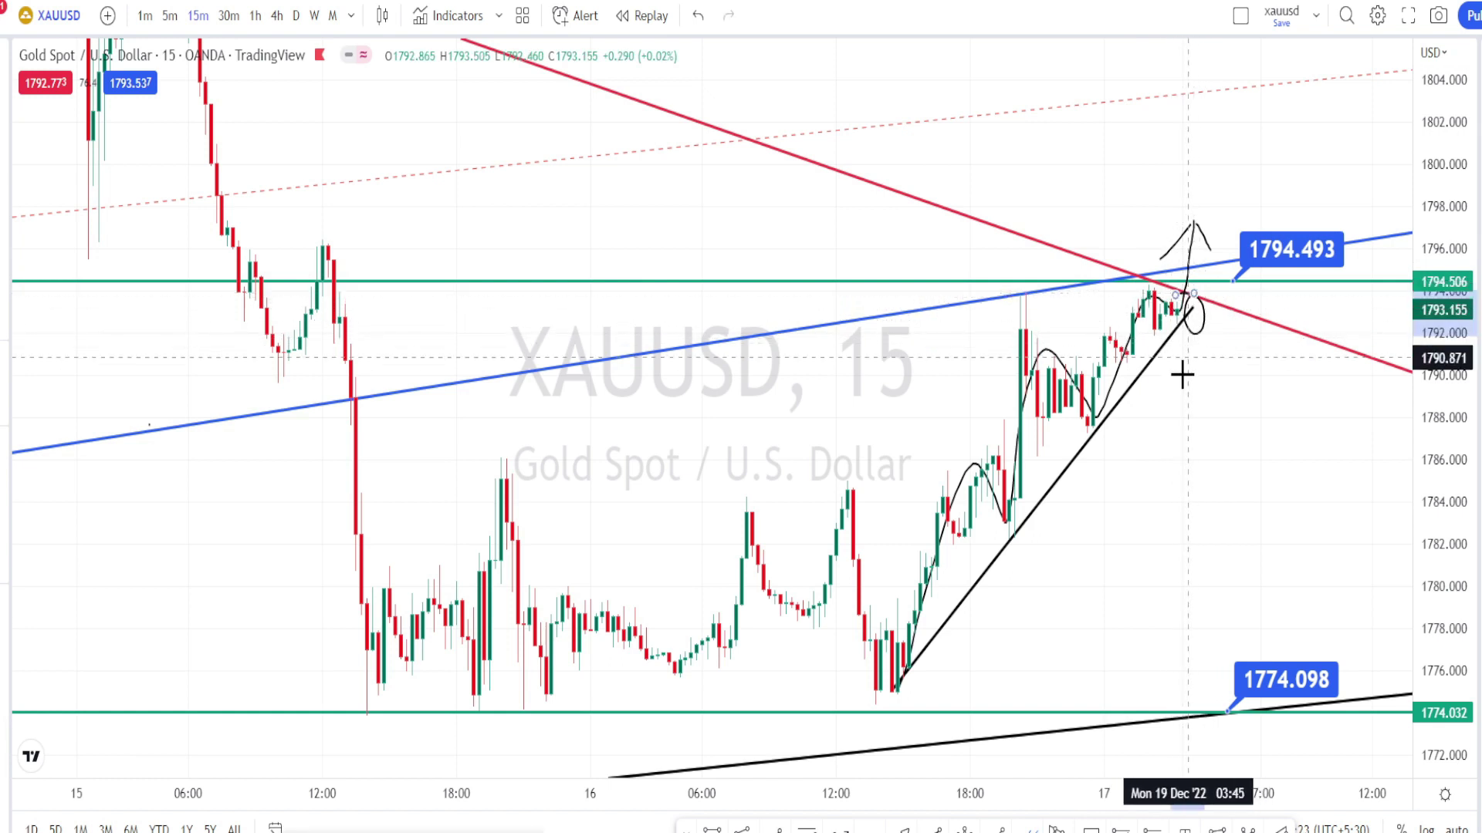
pyautogui.moveTo(1128, 375)
pyautogui.mouseDown()
pyautogui.moveTo(1154, 394)
pyautogui.moveTo(1127, 368)
pyautogui.mouseUp()
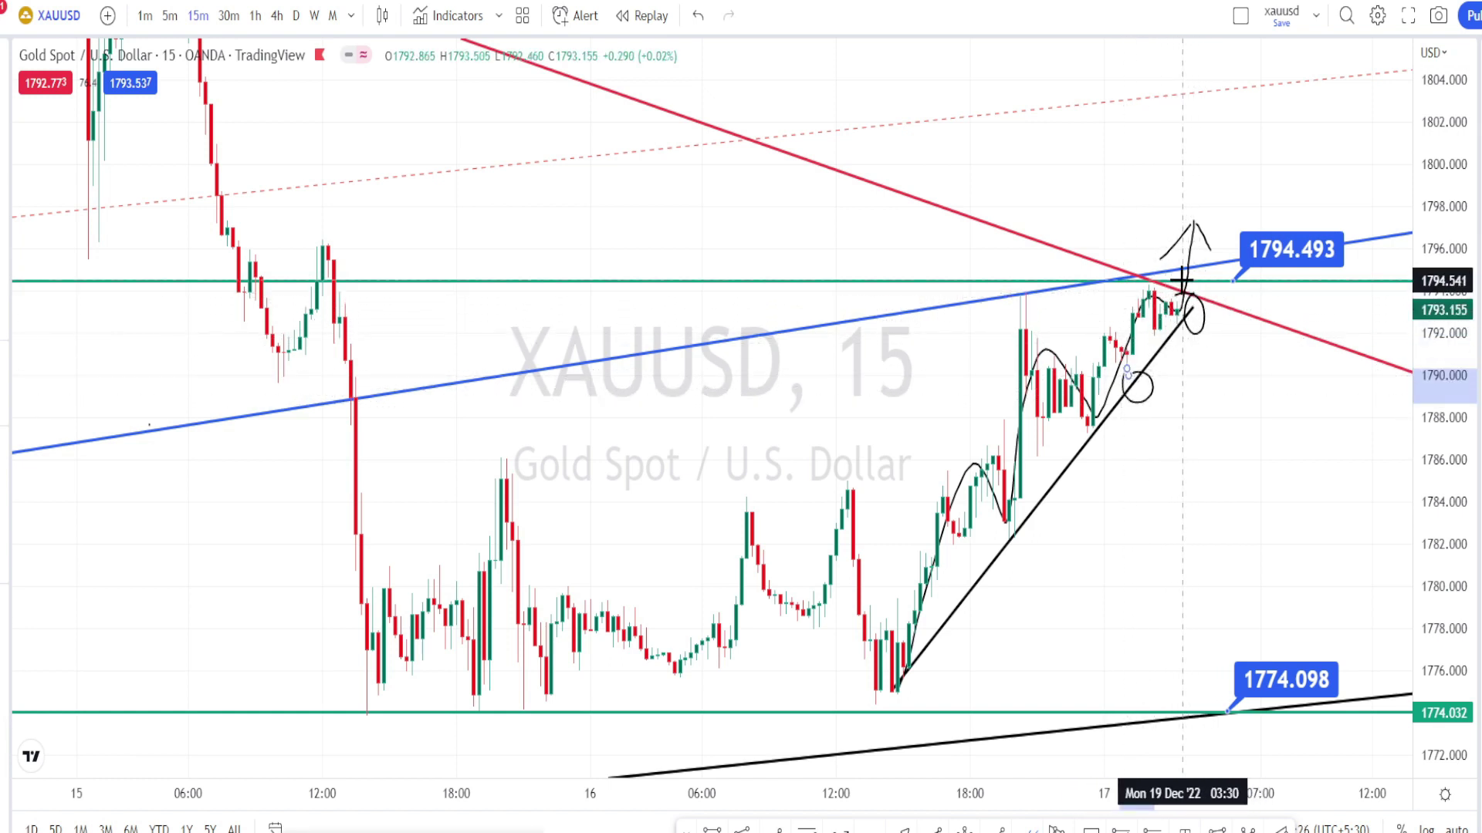
pyautogui.moveTo(1182, 284)
pyautogui.mouseDown()
pyautogui.moveTo(1207, 419)
pyautogui.moveTo(1221, 349)
pyautogui.mouseUp()
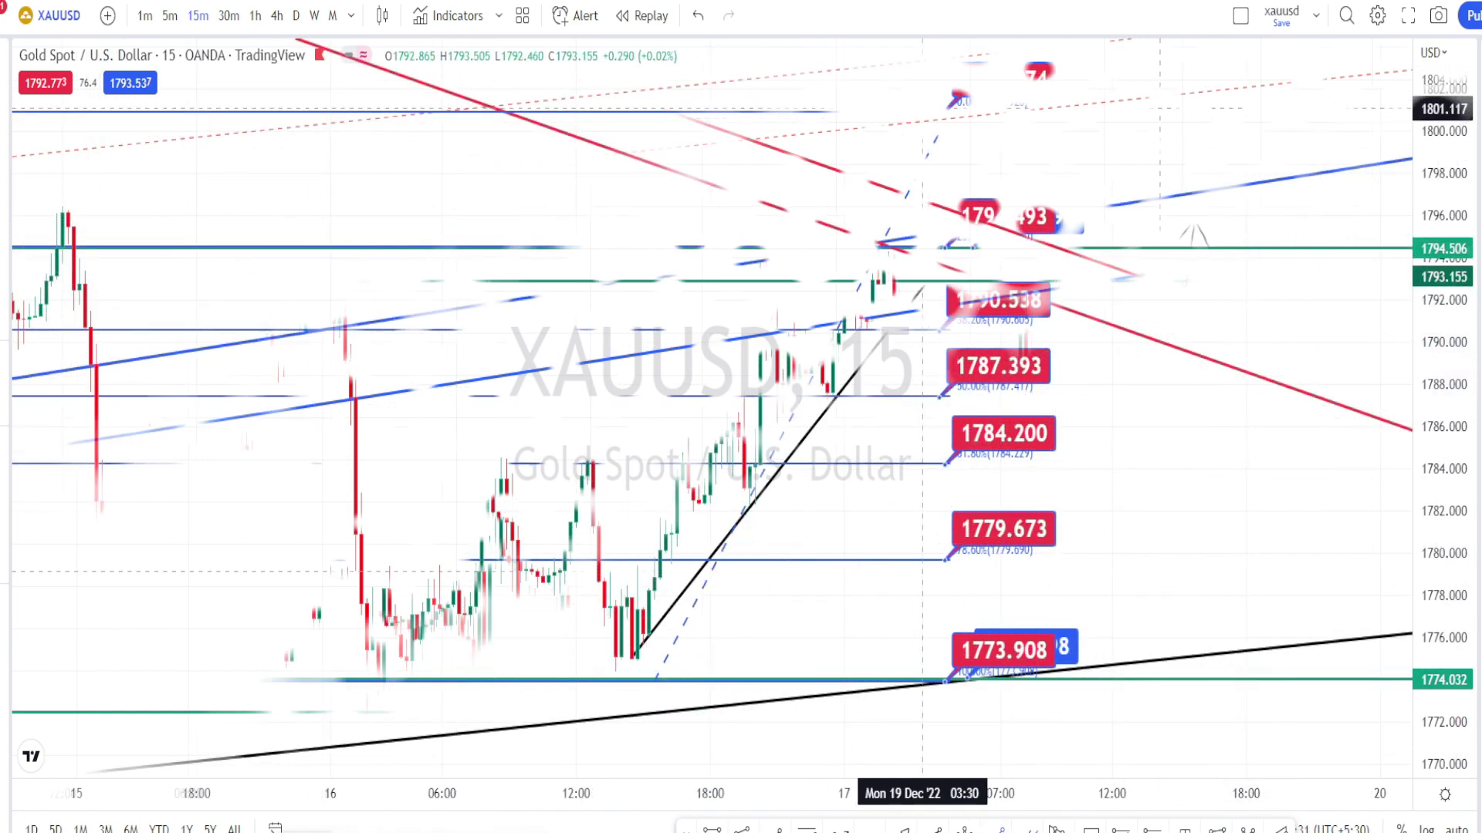
# Enclose the 15-minute Fibonacci price labels between two near-vertical black lines on 19 December, spanning about 1802 to 1775
pyautogui.click(945, 662)
pyautogui.click(1089, 657)
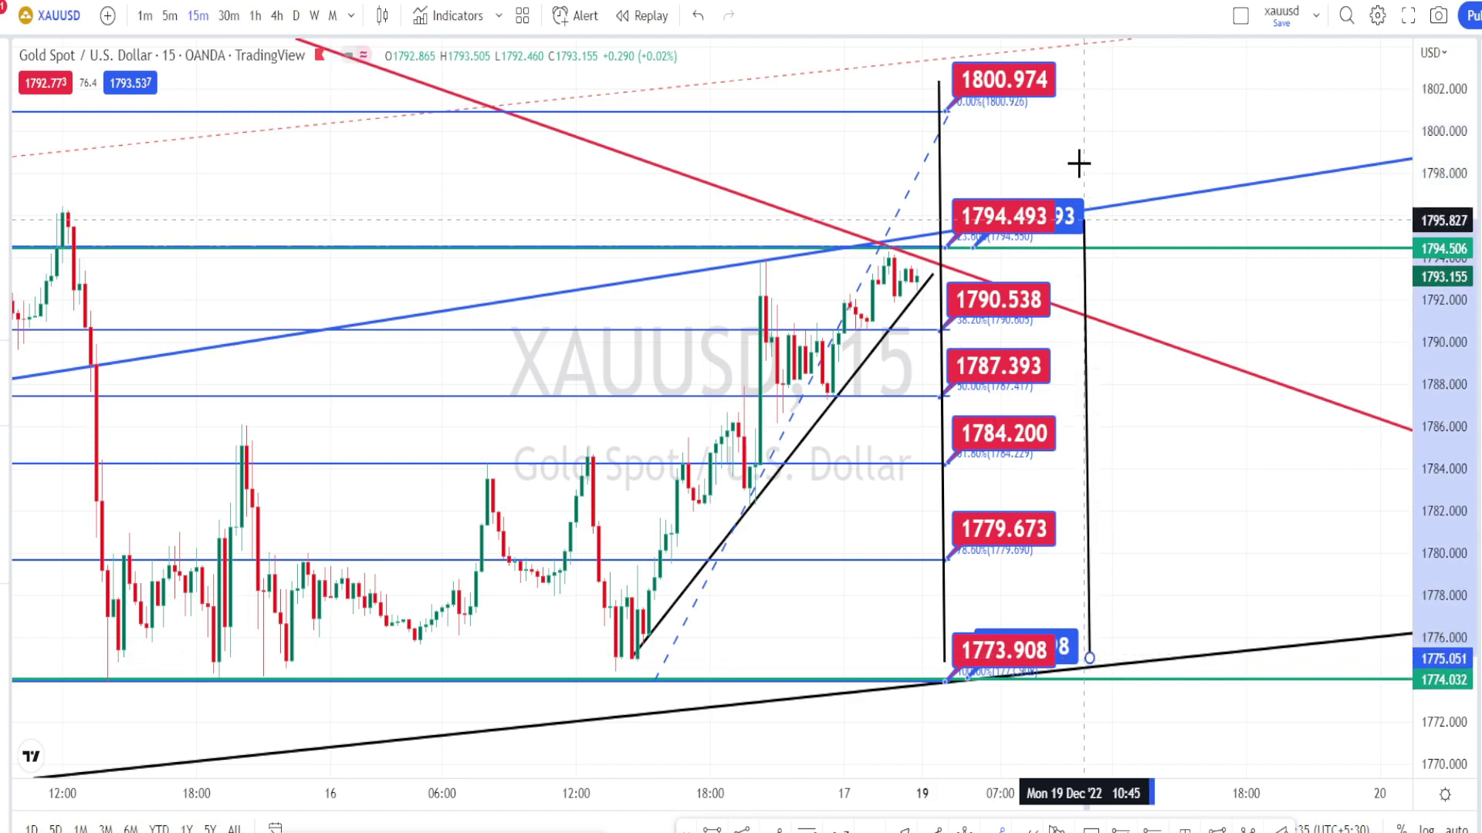
pyautogui.click(1078, 73)
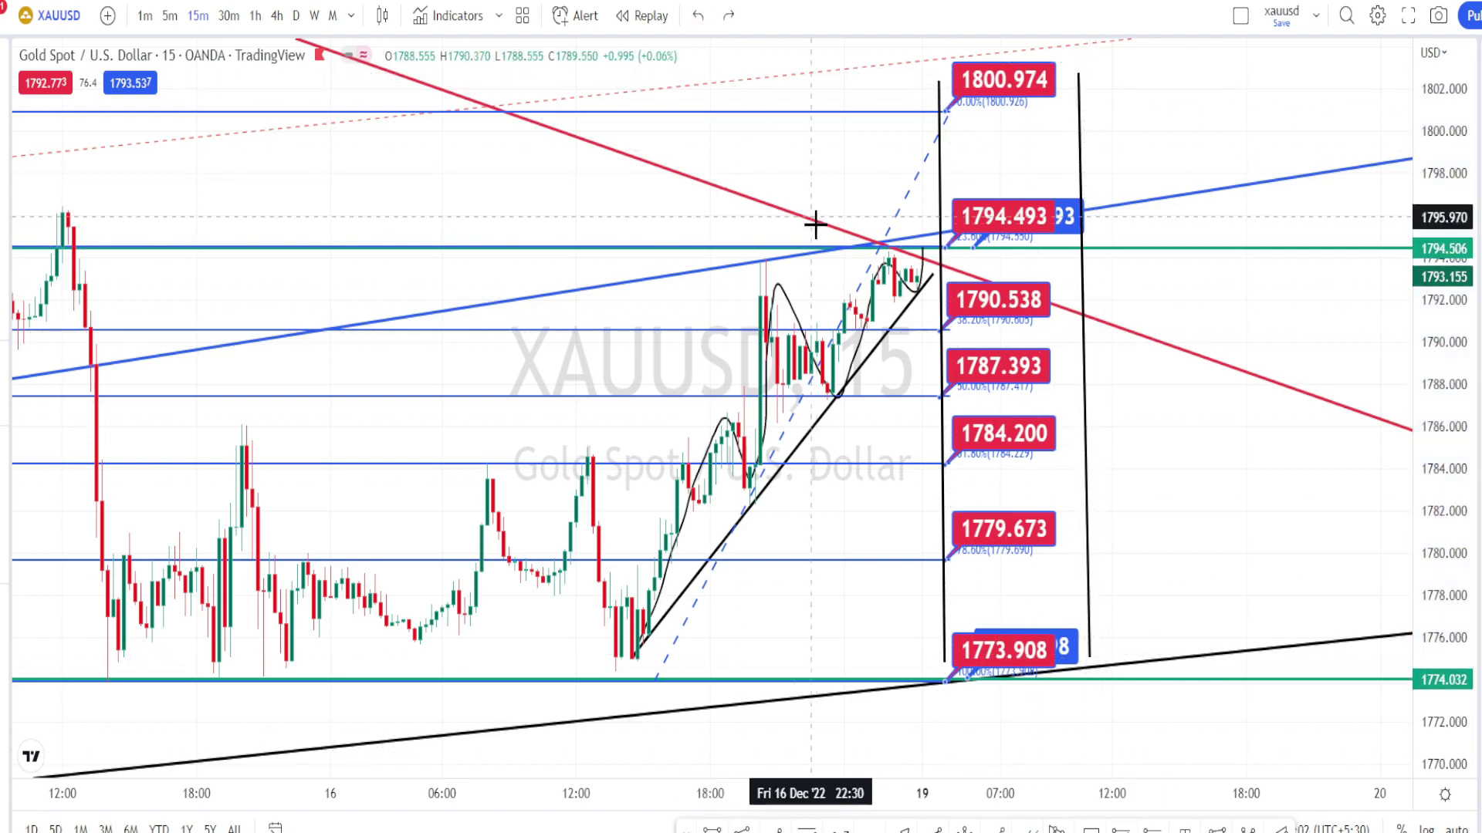
# Circle the 1794.493 label, sketch a breakout arrow above it to about 1798, and circle the 1800.974 upside target
pyautogui.moveTo(949, 232)
pyautogui.mouseDown()
pyautogui.moveTo(1045, 244)
pyautogui.moveTo(979, 186)
pyautogui.moveTo(956, 230)
pyautogui.moveTo(910, 225)
pyautogui.moveTo(915, 176)
pyautogui.mouseUp()
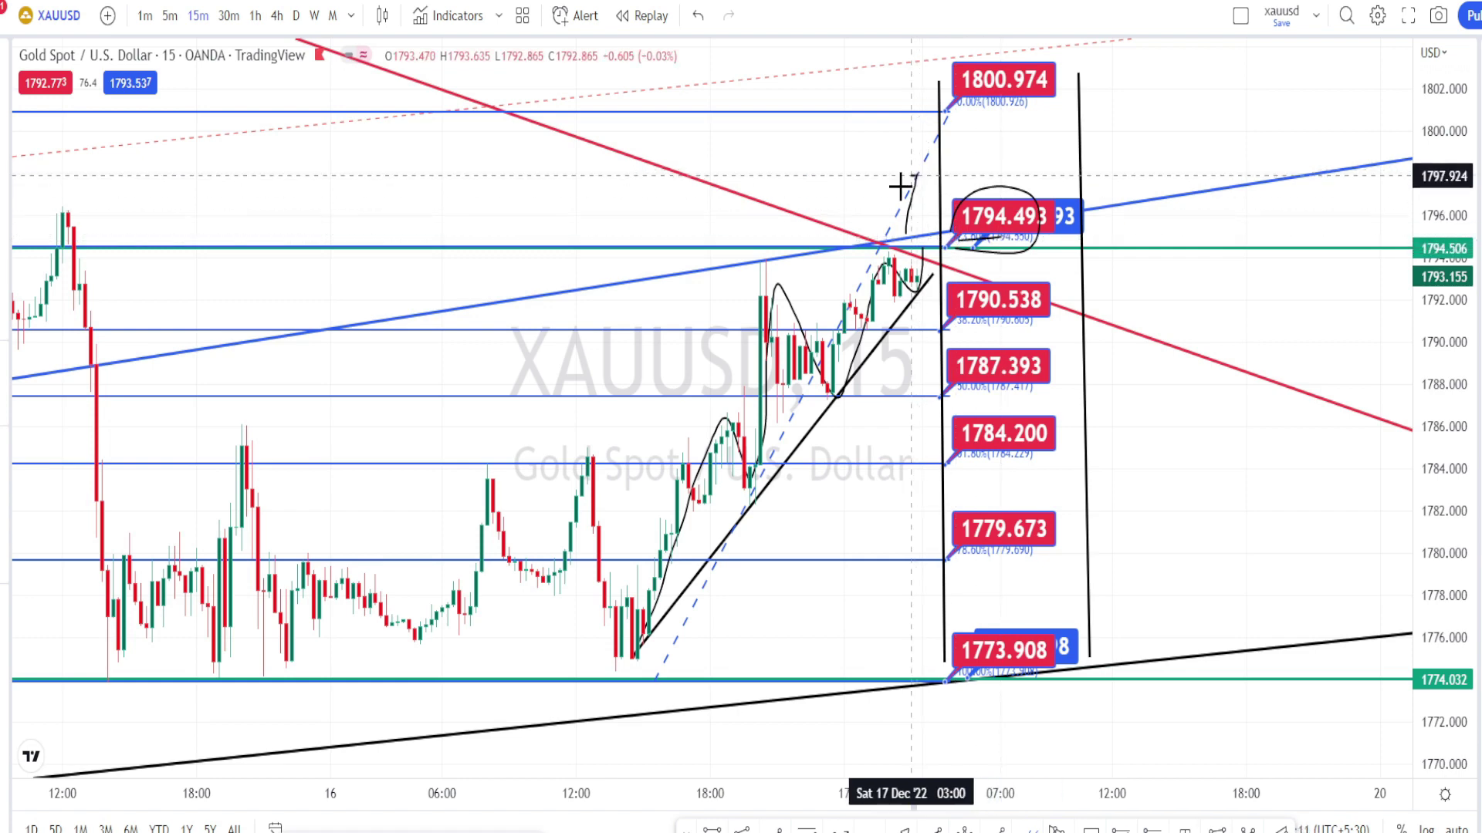
pyautogui.moveTo(900, 187)
pyautogui.mouseDown()
pyautogui.moveTo(889, 202)
pyautogui.moveTo(933, 216)
pyautogui.mouseUp()
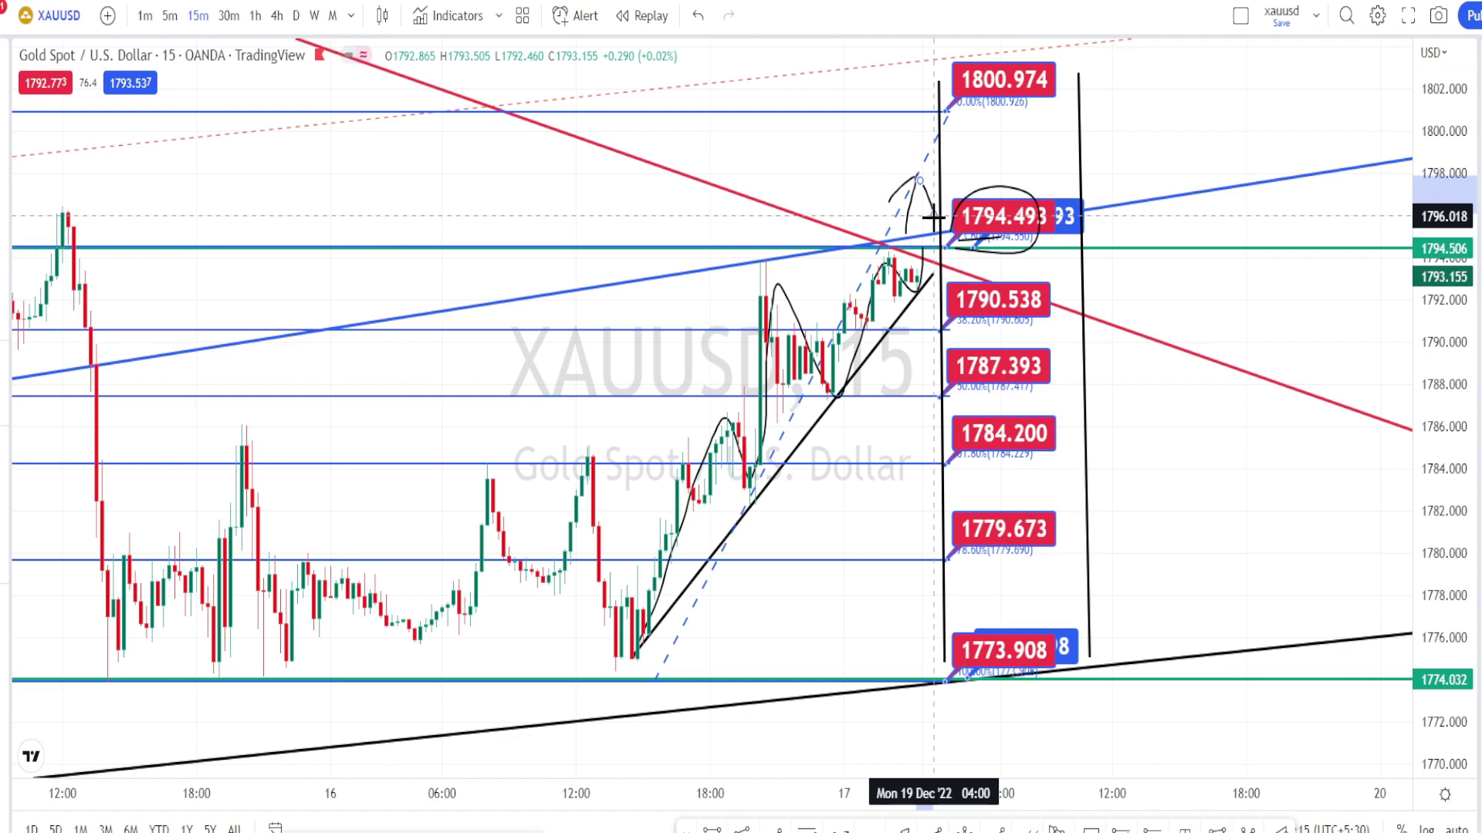
pyautogui.moveTo(951, 108)
pyautogui.mouseDown()
pyautogui.moveTo(1027, 83)
pyautogui.moveTo(977, 52)
pyautogui.mouseUp()
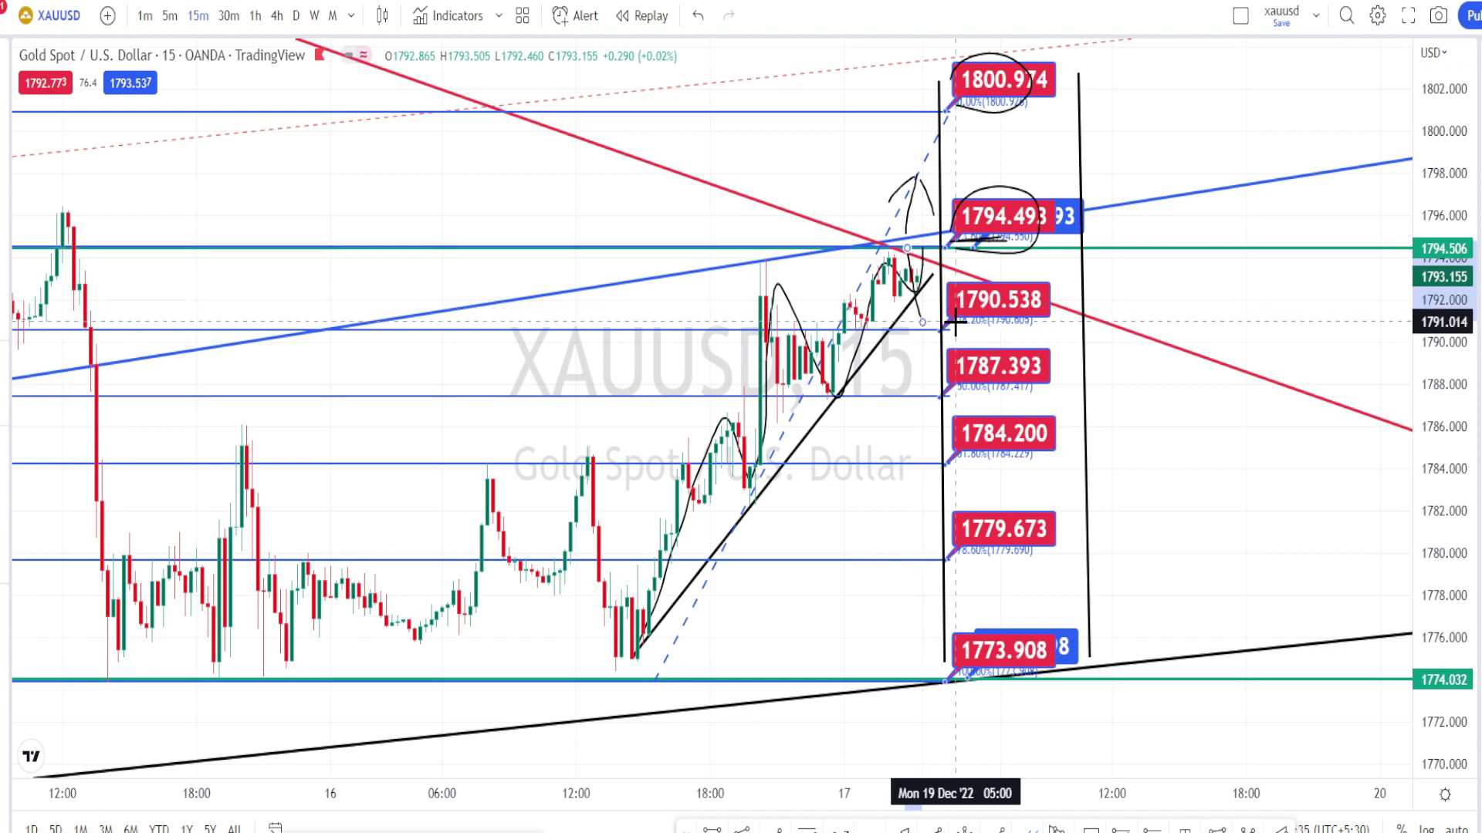
# Underline the 1787.393, 1784.200 and 1779.673 labels as downside targets
pyautogui.moveTo(960, 408); pyautogui.dragTo(1011, 397)
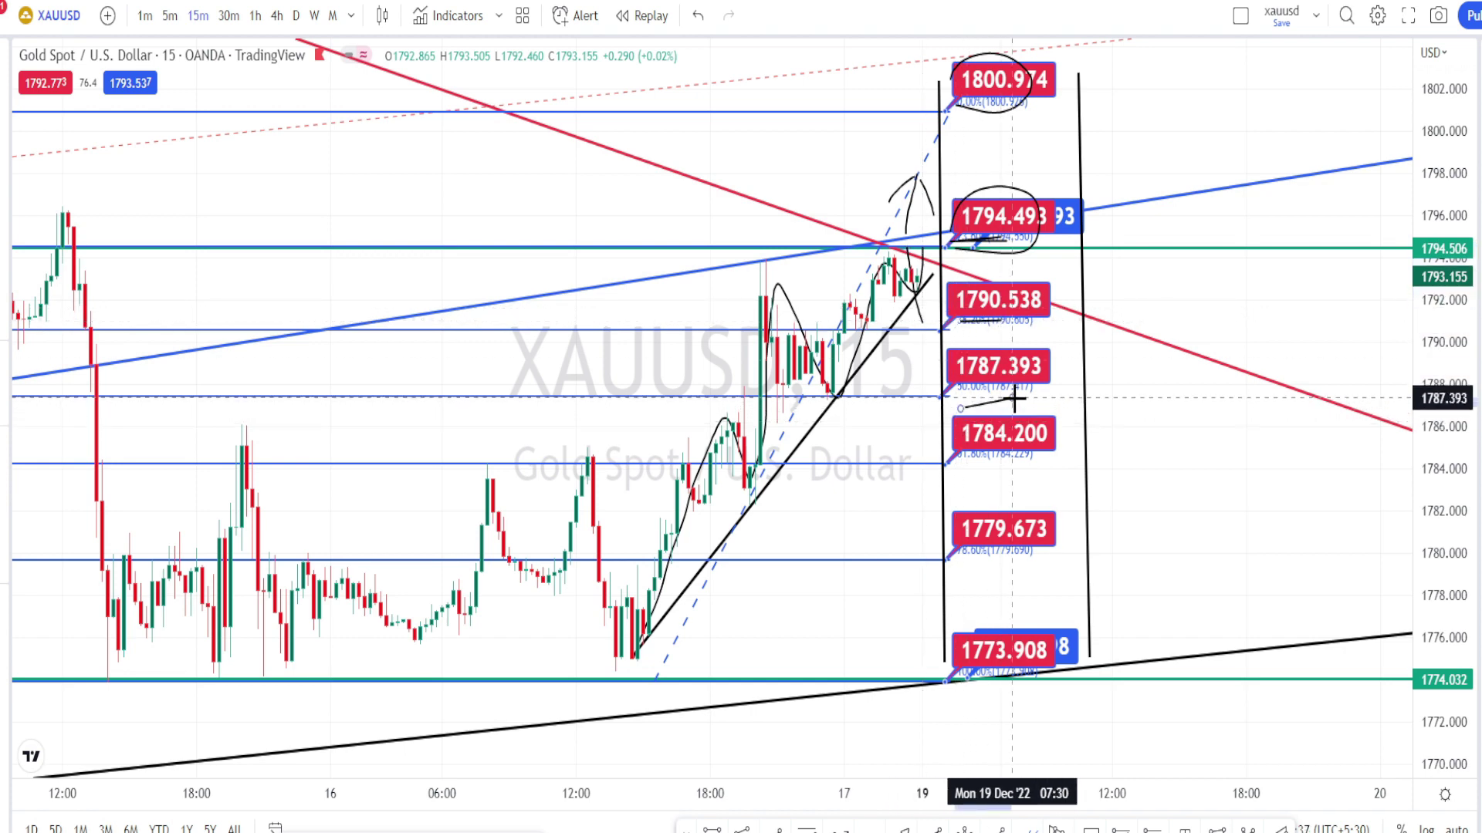
pyautogui.moveTo(956, 476); pyautogui.dragTo(1023, 464)
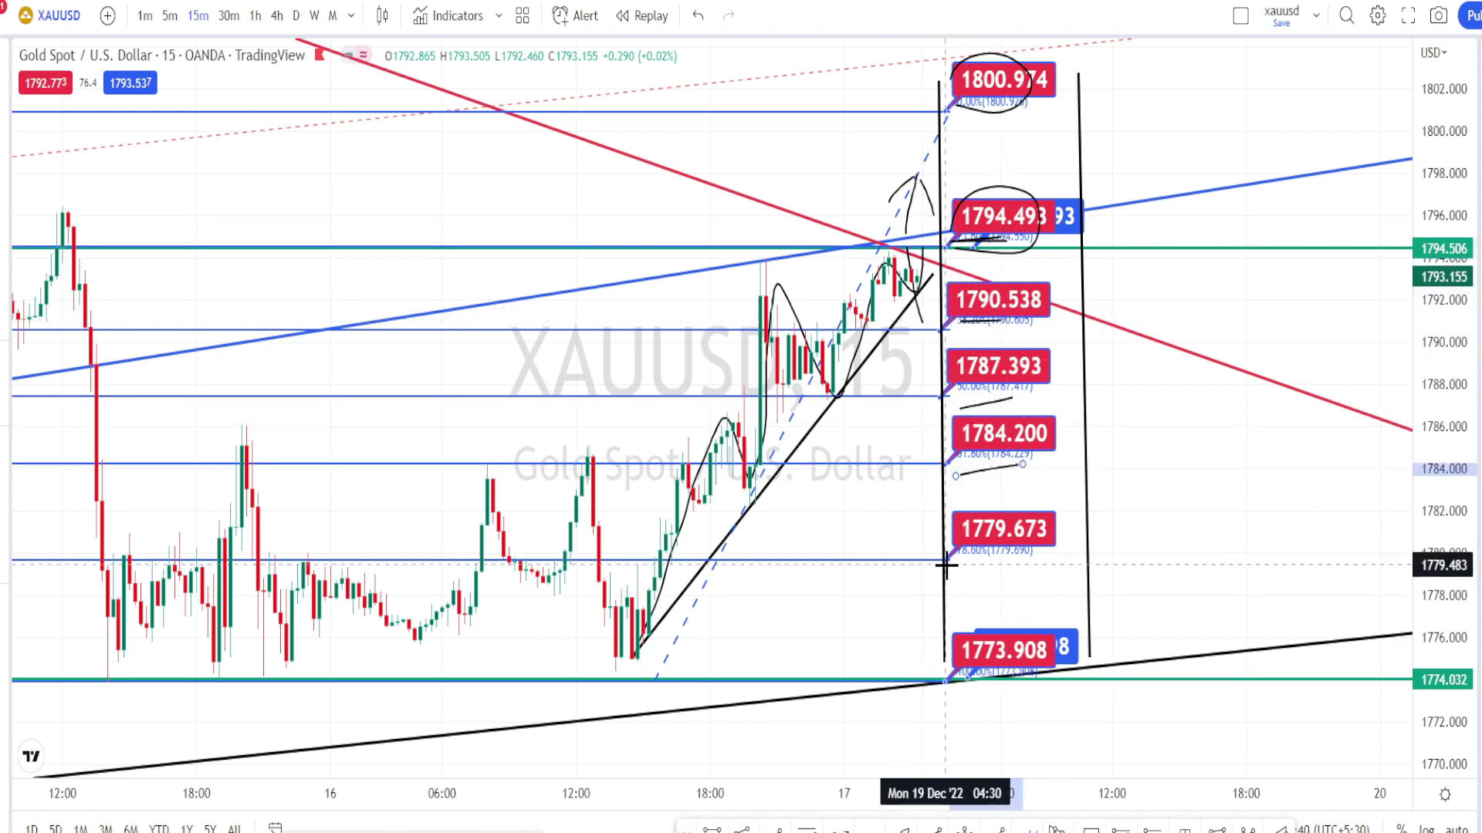
pyautogui.moveTo(949, 562); pyautogui.dragTo(1011, 550)
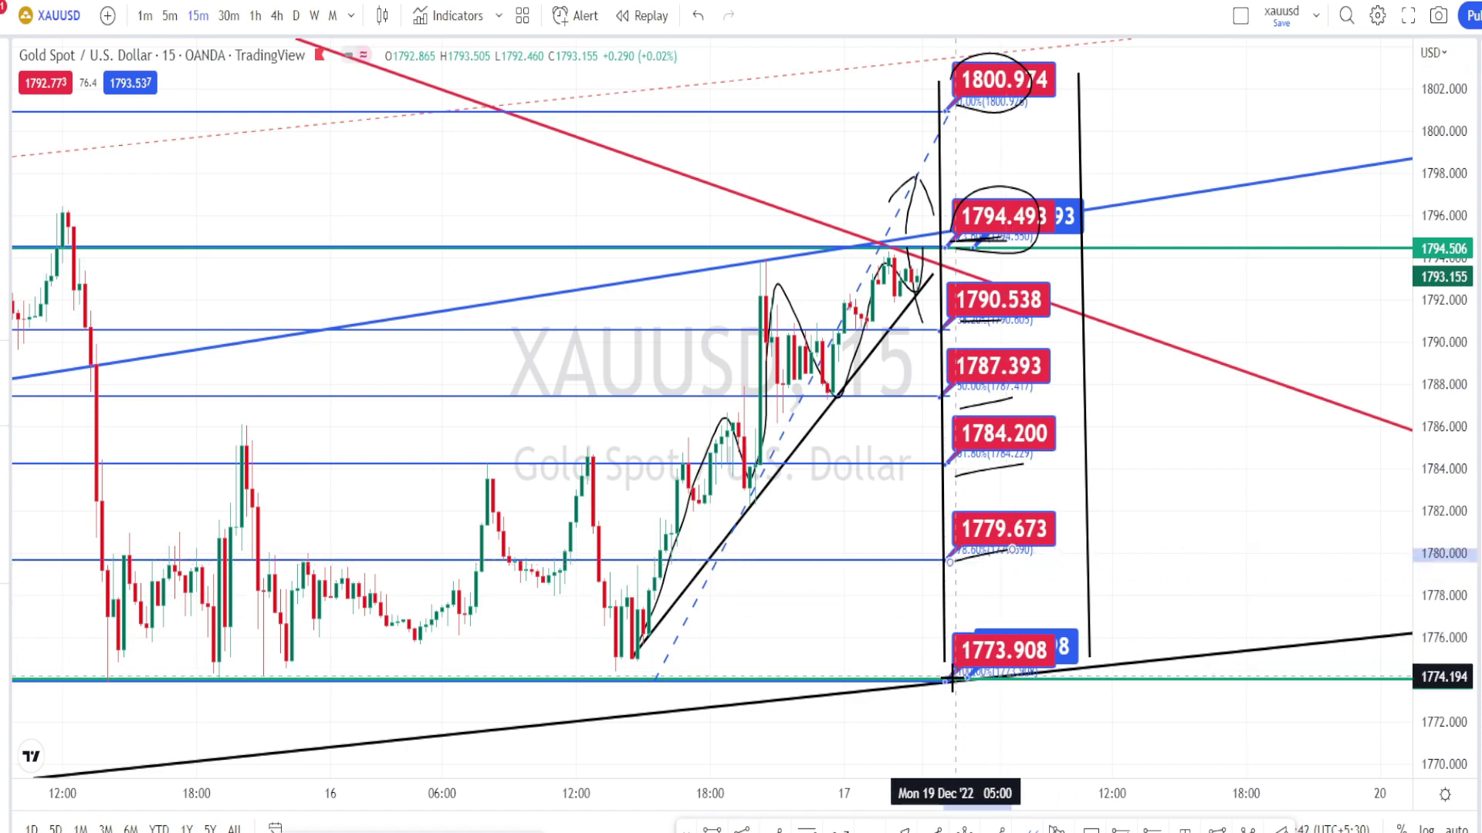